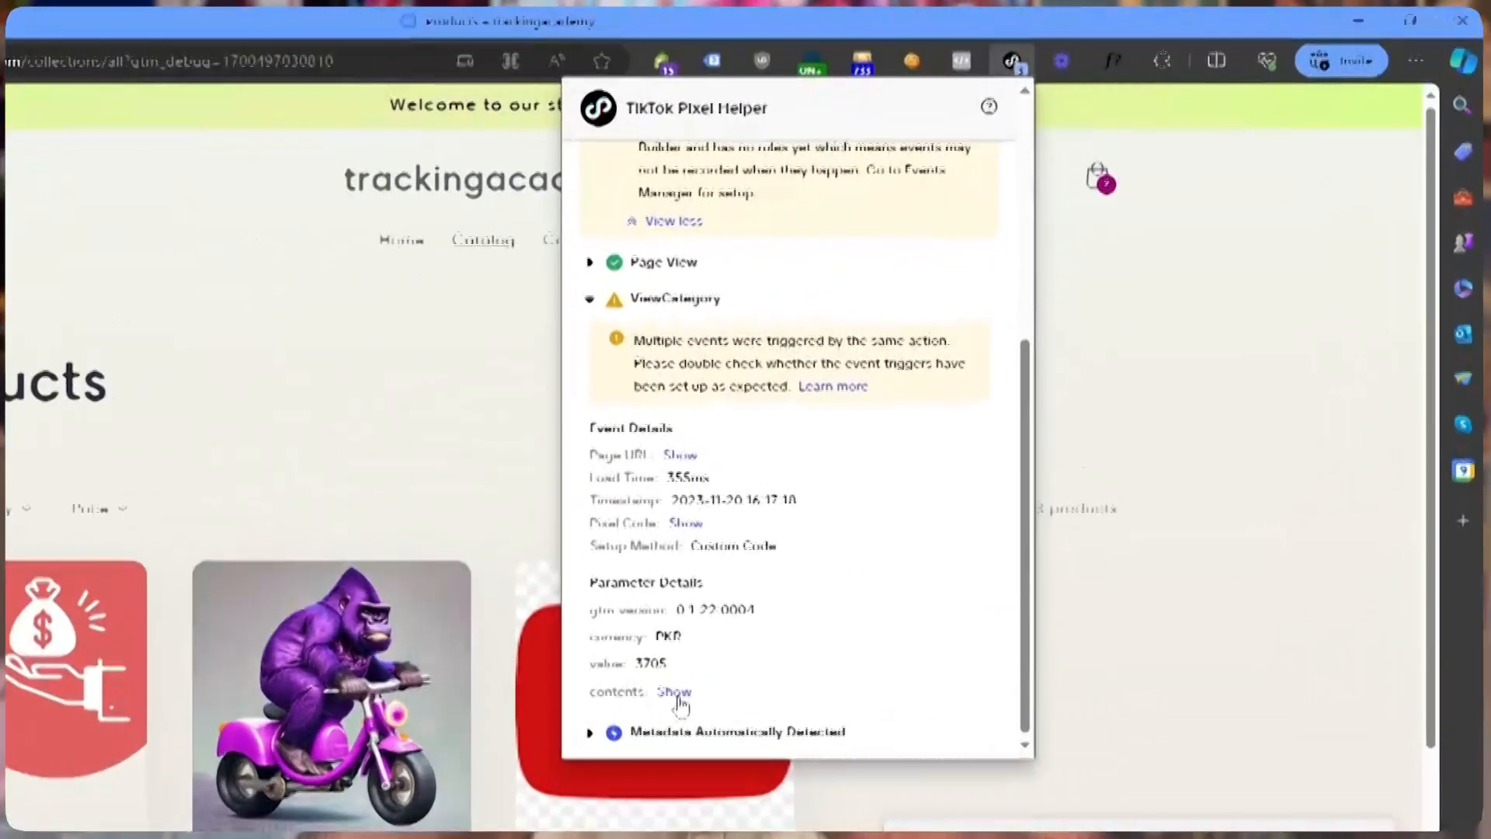
- Expand the contents parameter of the ViewCategory event in TikTok Pixel Helper and highlight its product data
left_click(853, 511)
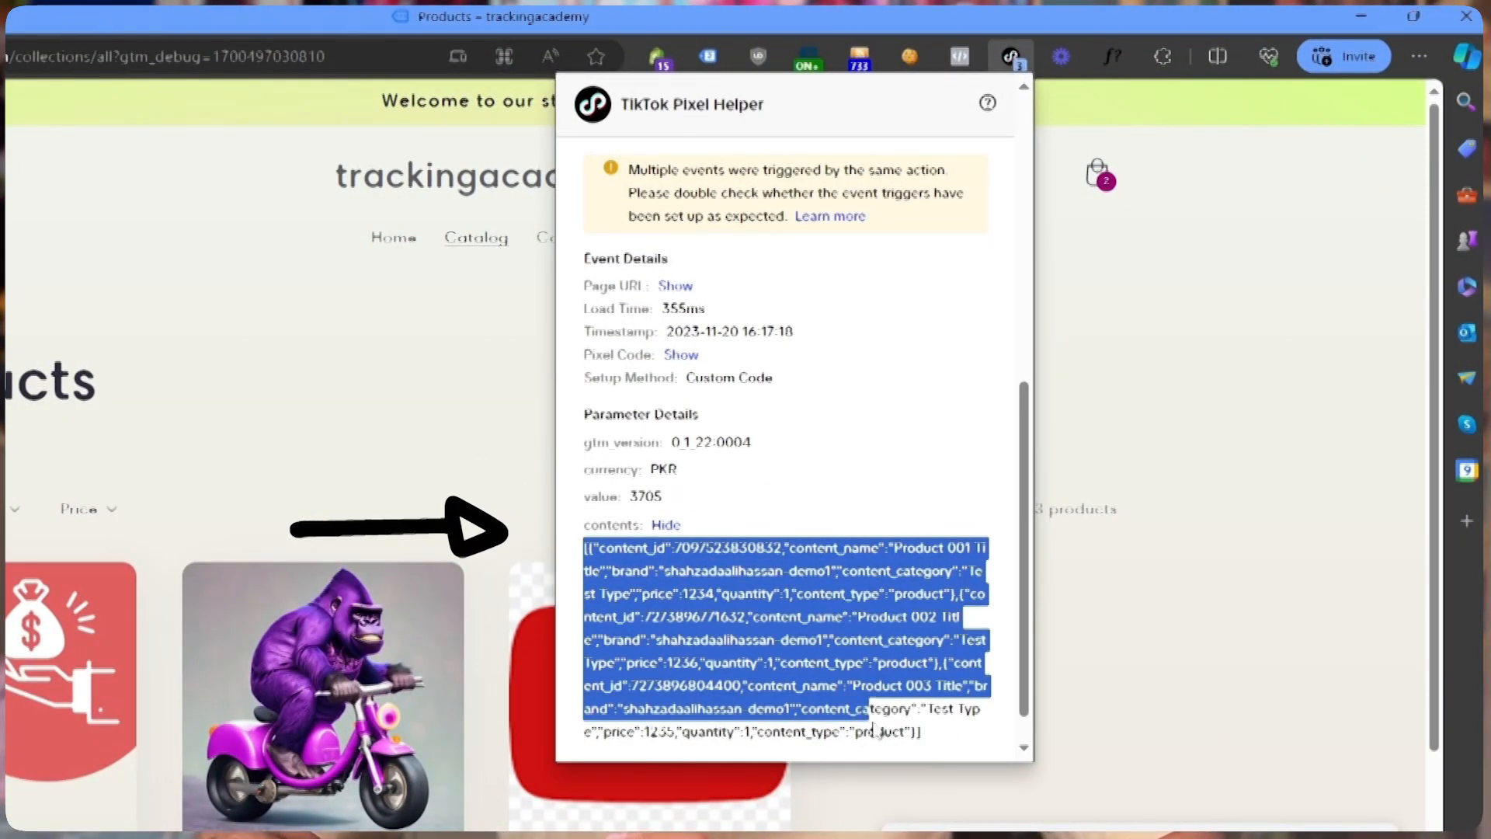
left_click_drag(874, 730, 923, 732)
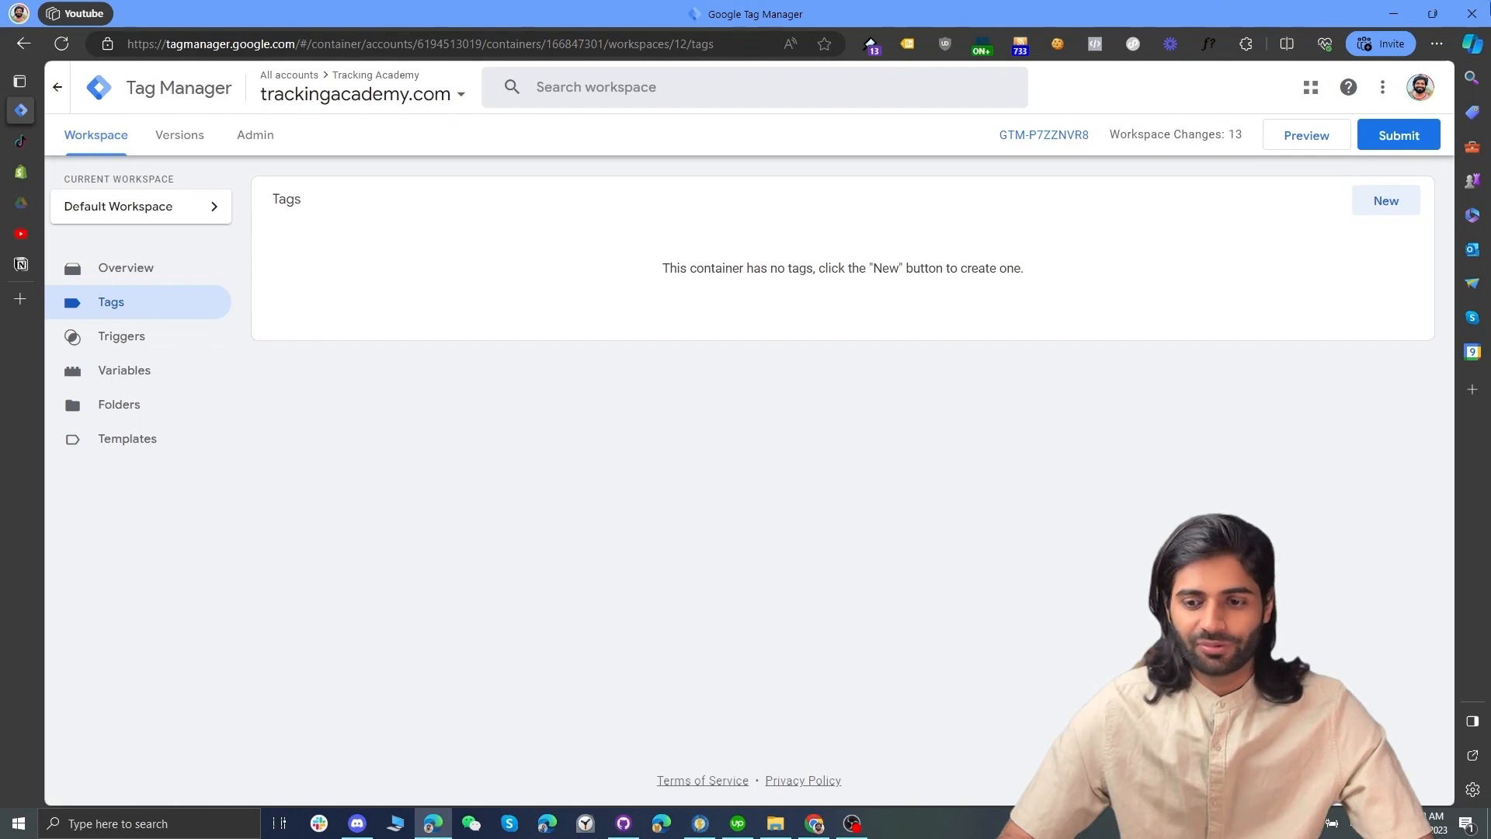
- Copy the head snippet of container GTM-P7ZZNVR8 and paste it below the opening head tag in the Sense theme's theme.liquid in Shopify
left_click(1060, 139)
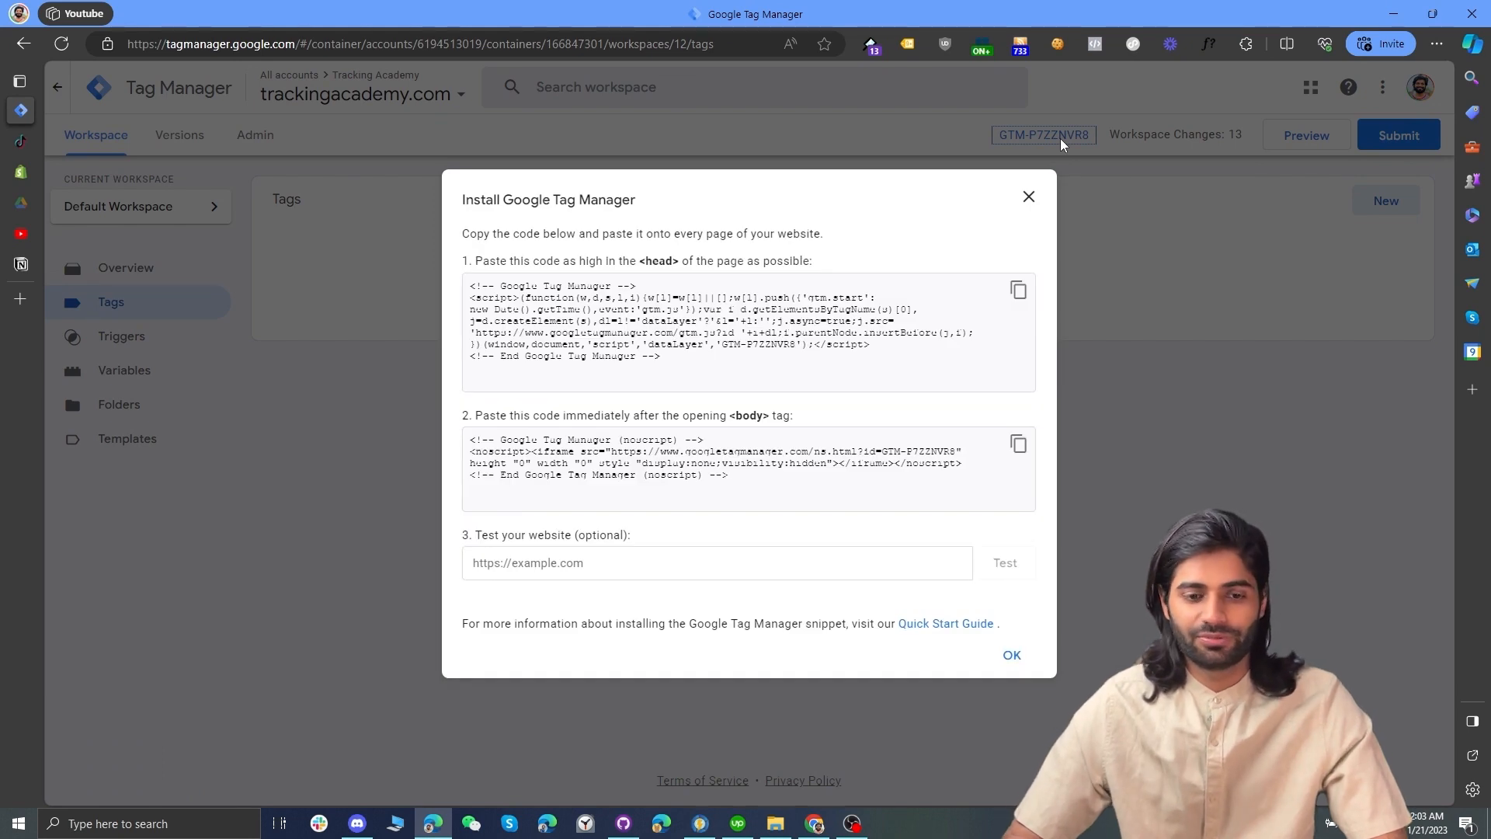
left_click(1018, 291)
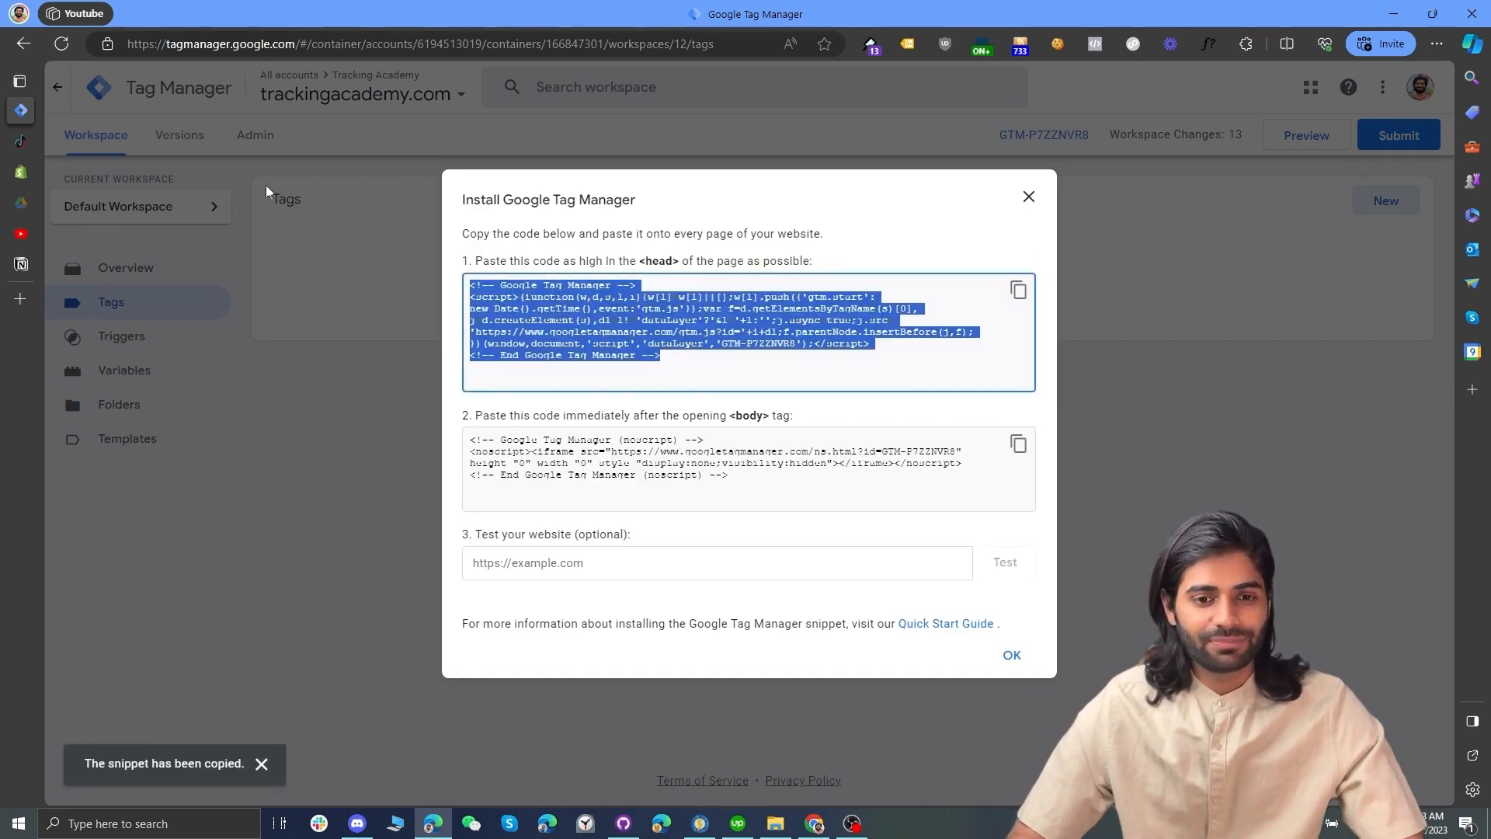
left_click(15, 175)
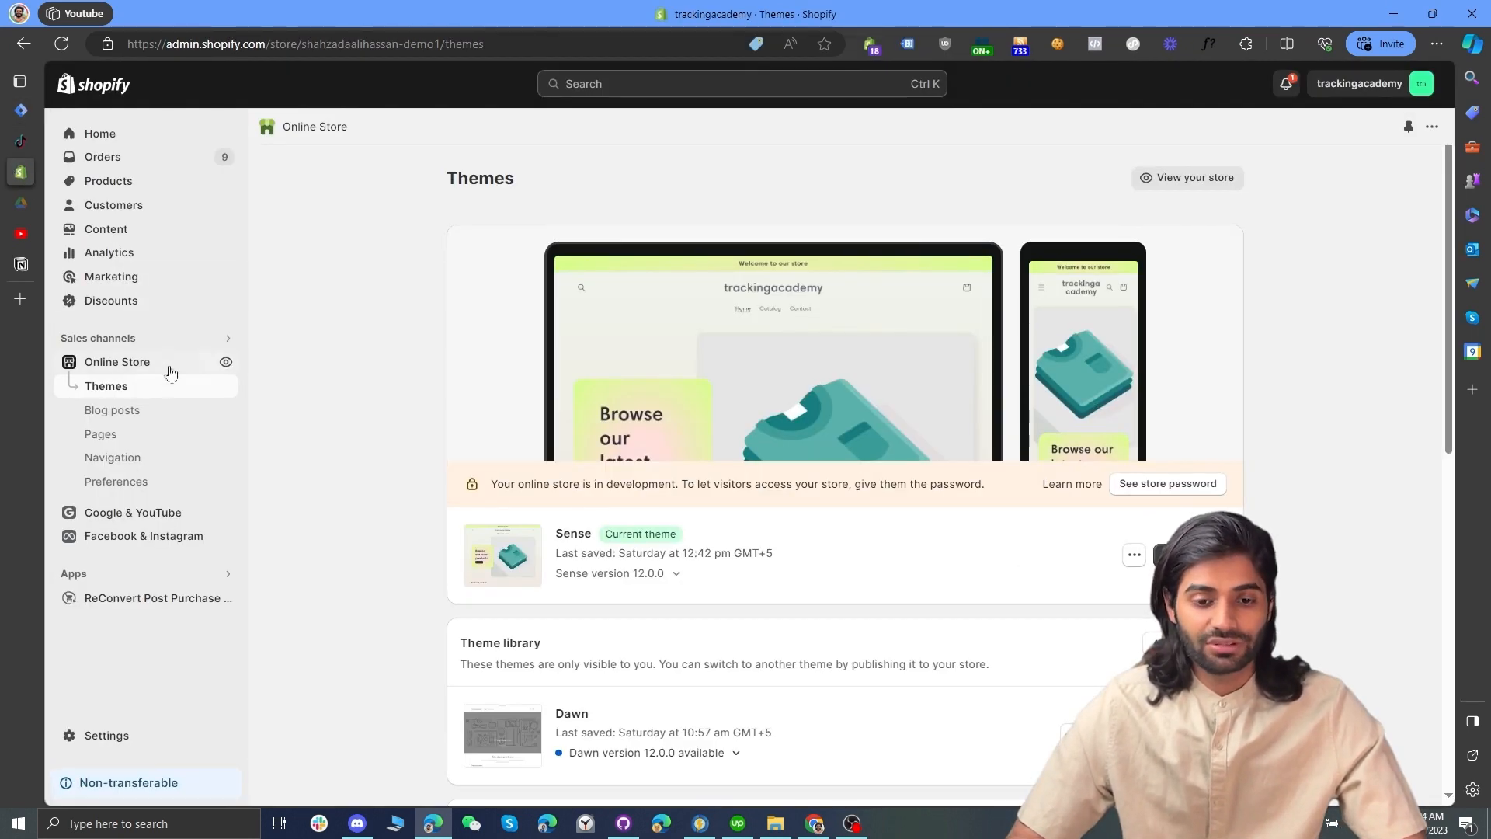
left_click(1134, 554)
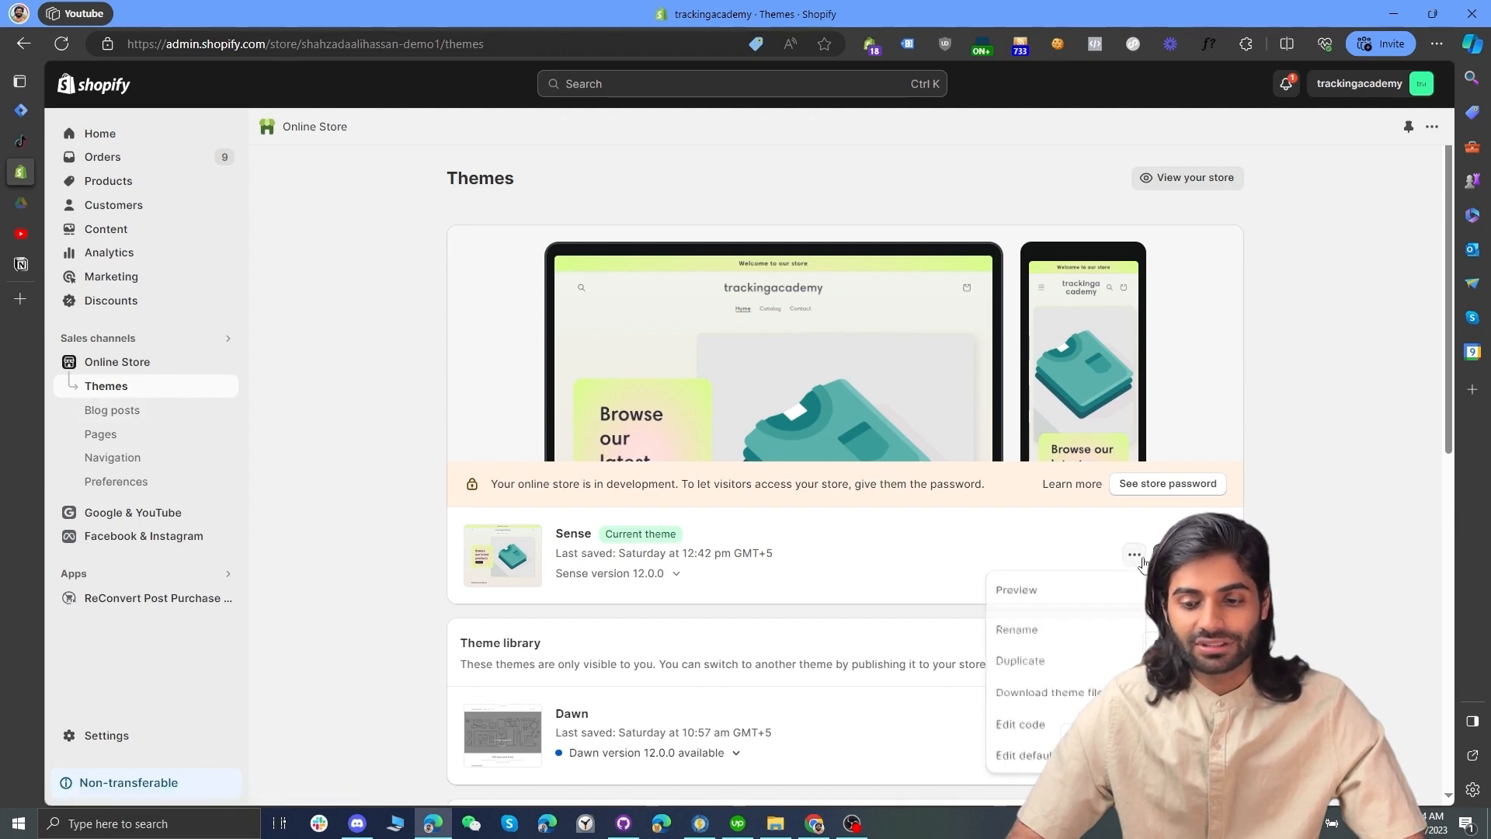
left_click(1039, 725)
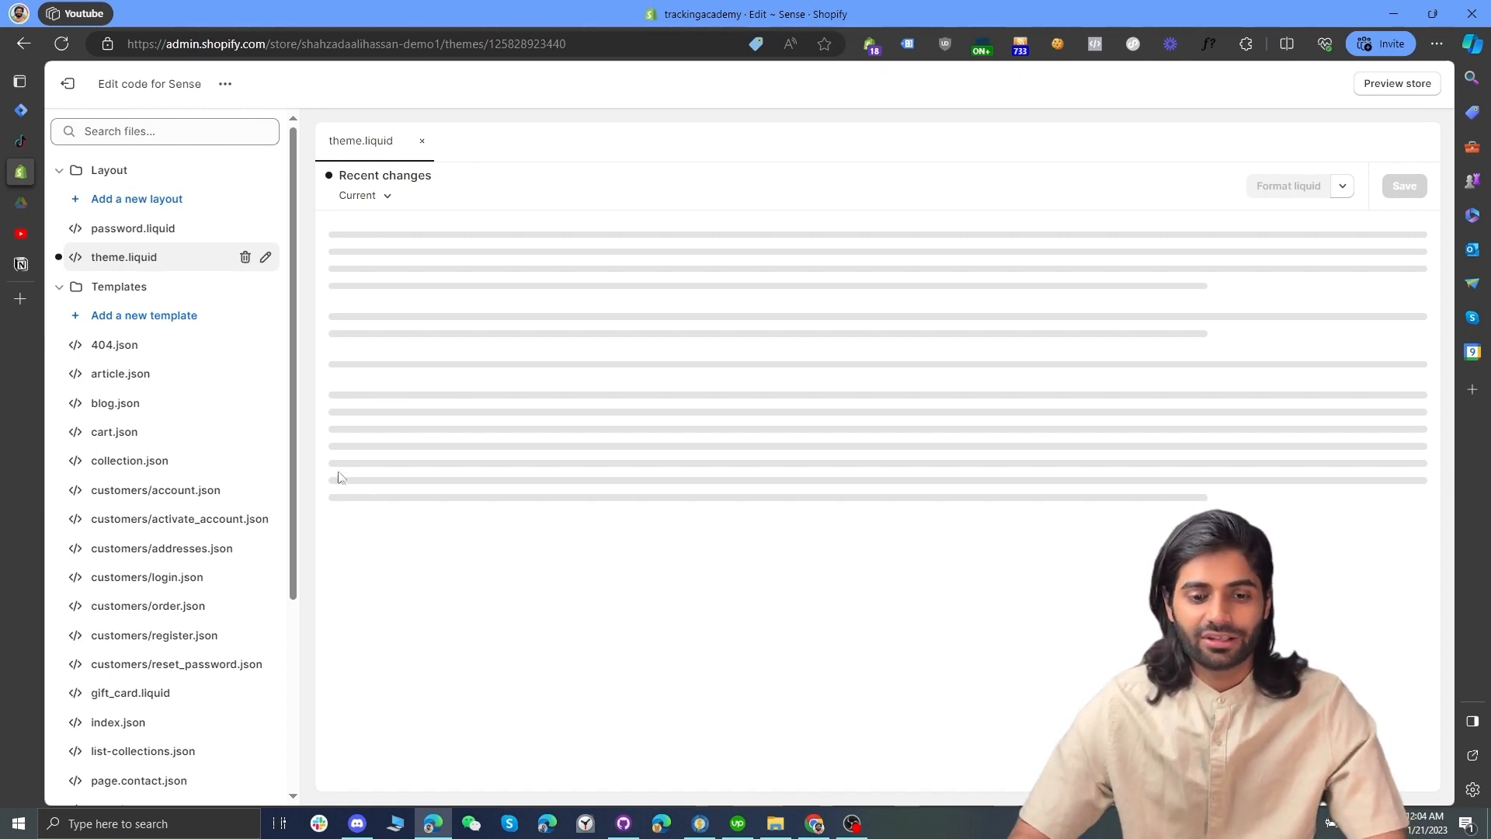
left_click(130, 268)
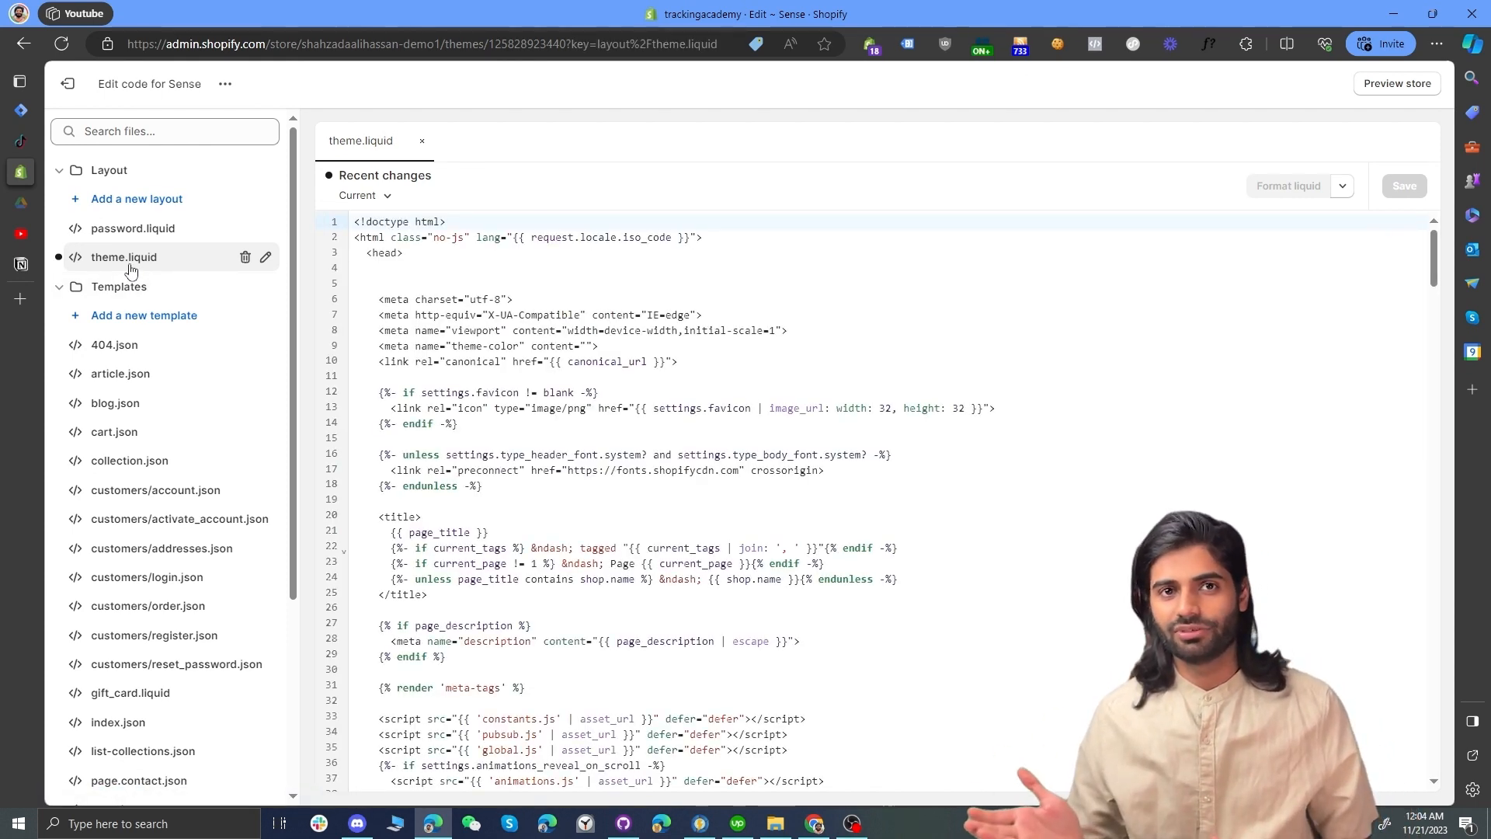
left_click(417, 284)
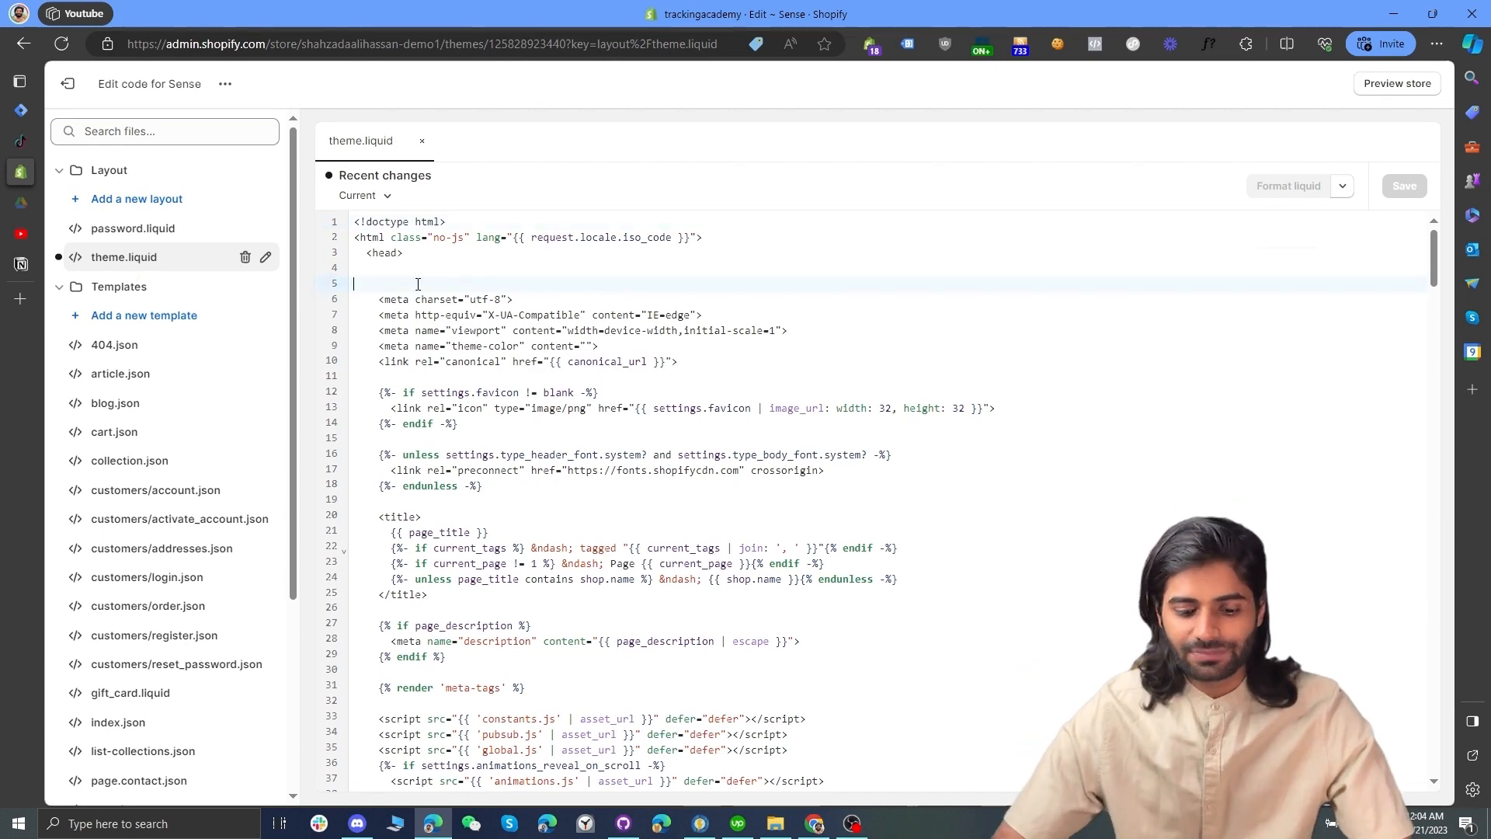
key("ctrl+v")
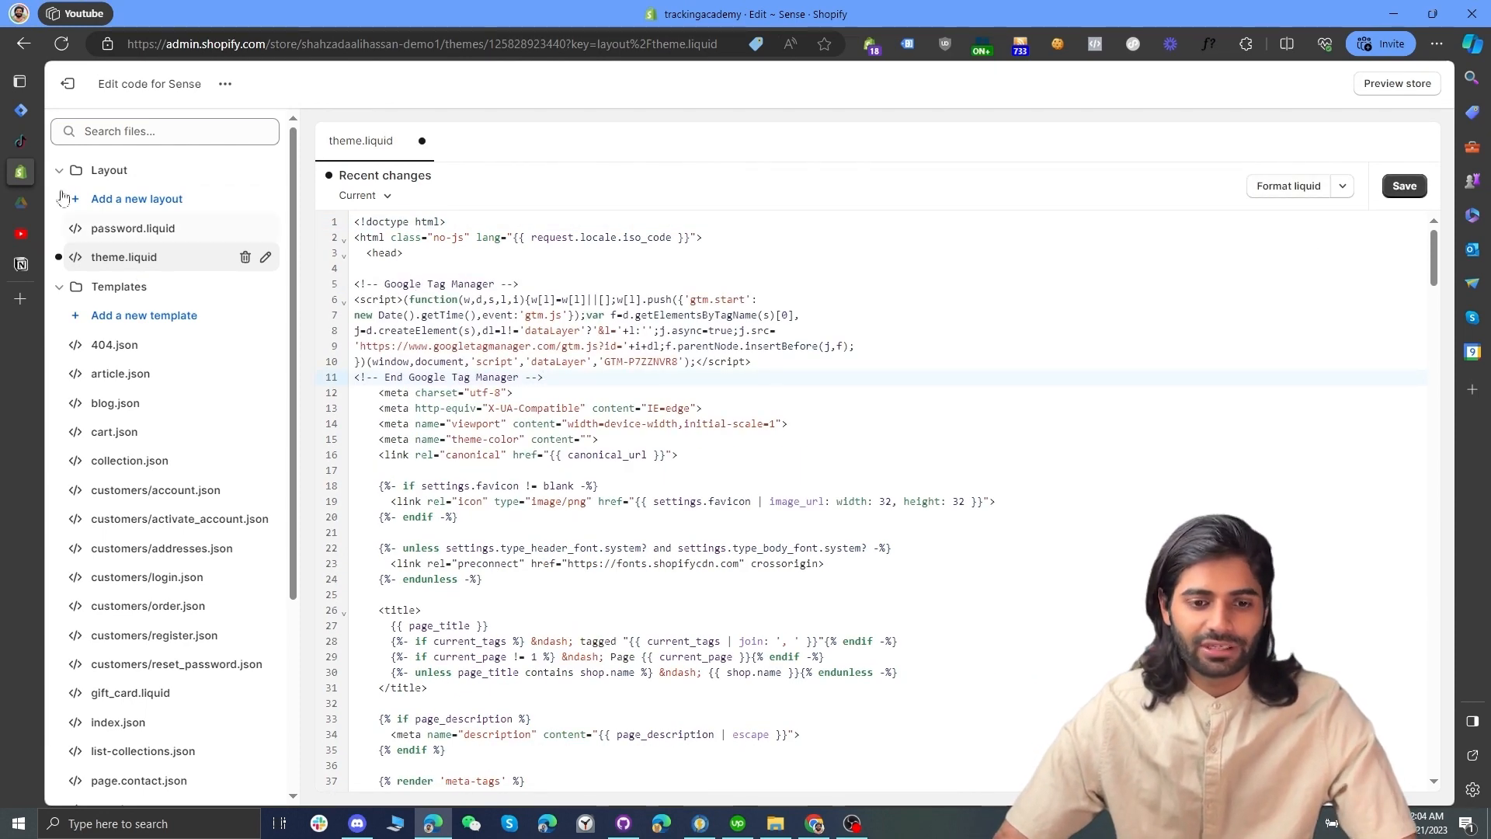
- Switch back to Google Tag Manager and copy the noscript snippet meant for the body
left_click(21, 109)
left_click(1018, 445)
left_click(1018, 445)
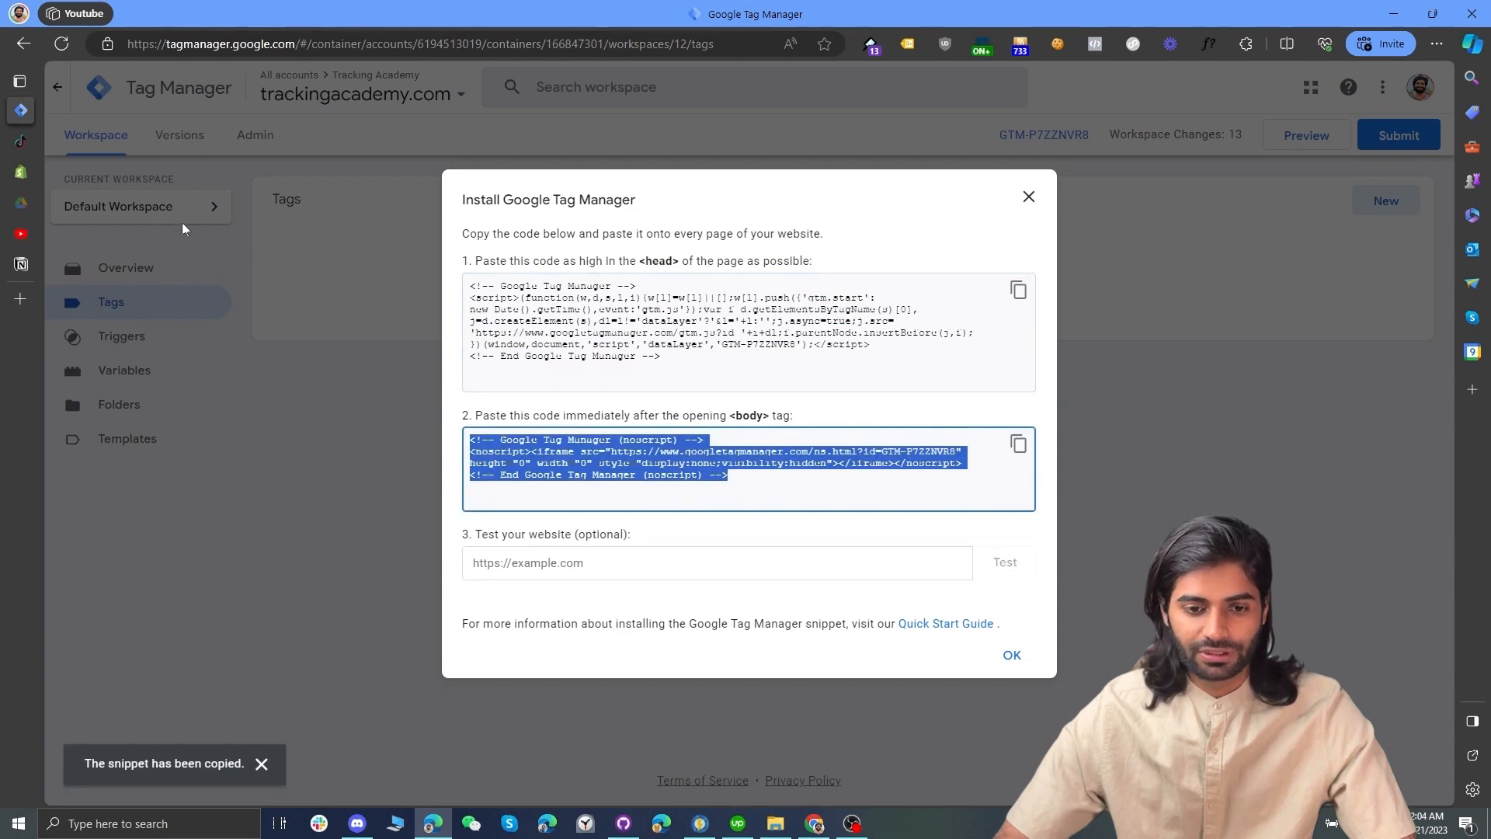
- In Shopify's theme.liquid, find "<body" and paste the copied noscript snippet on new lines below the opening body tag
left_click(21, 172)
left_click(789, 479)
key("ctrl+f")
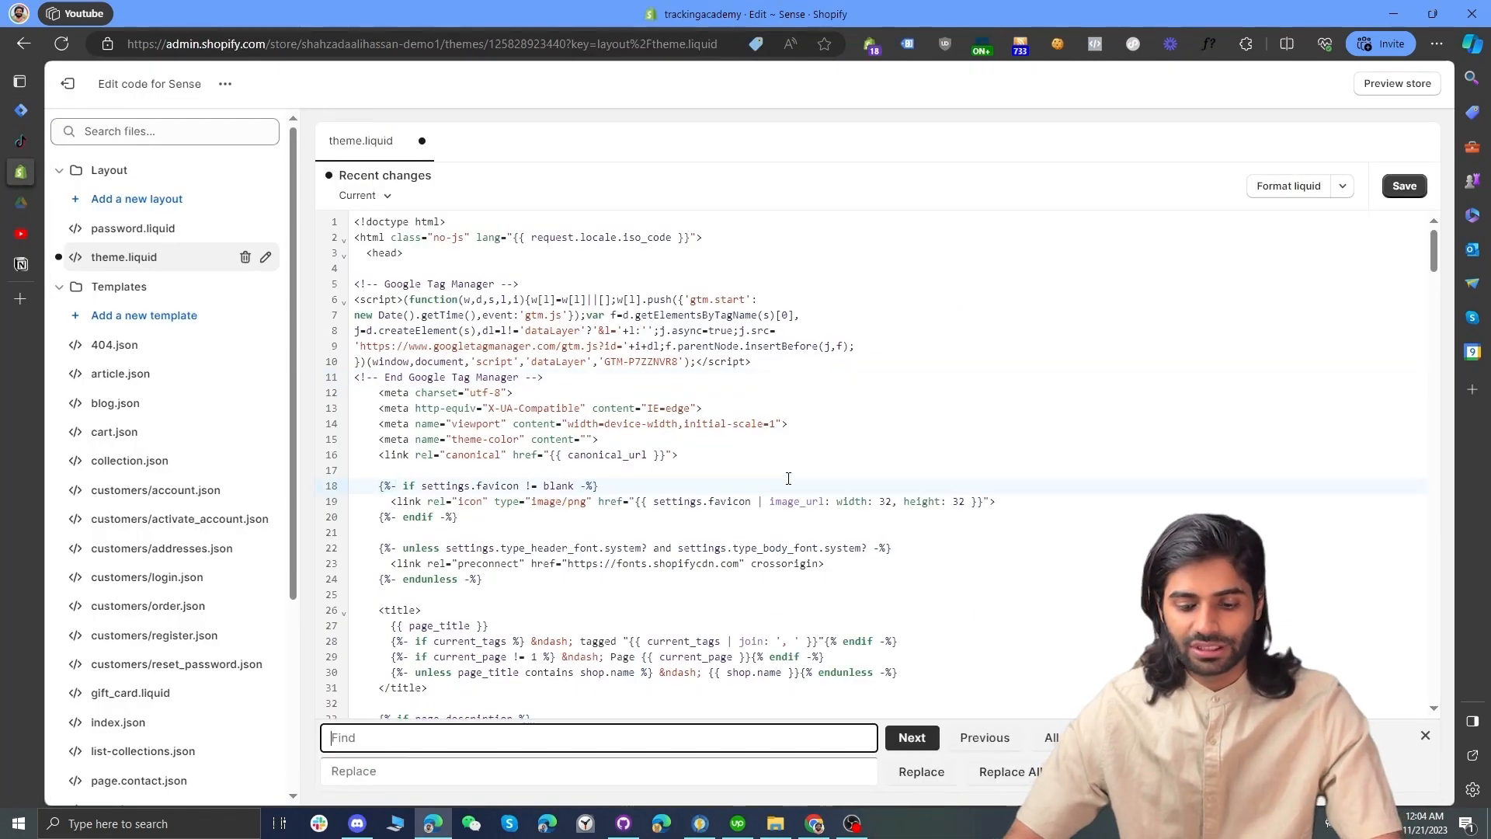
type("<body")
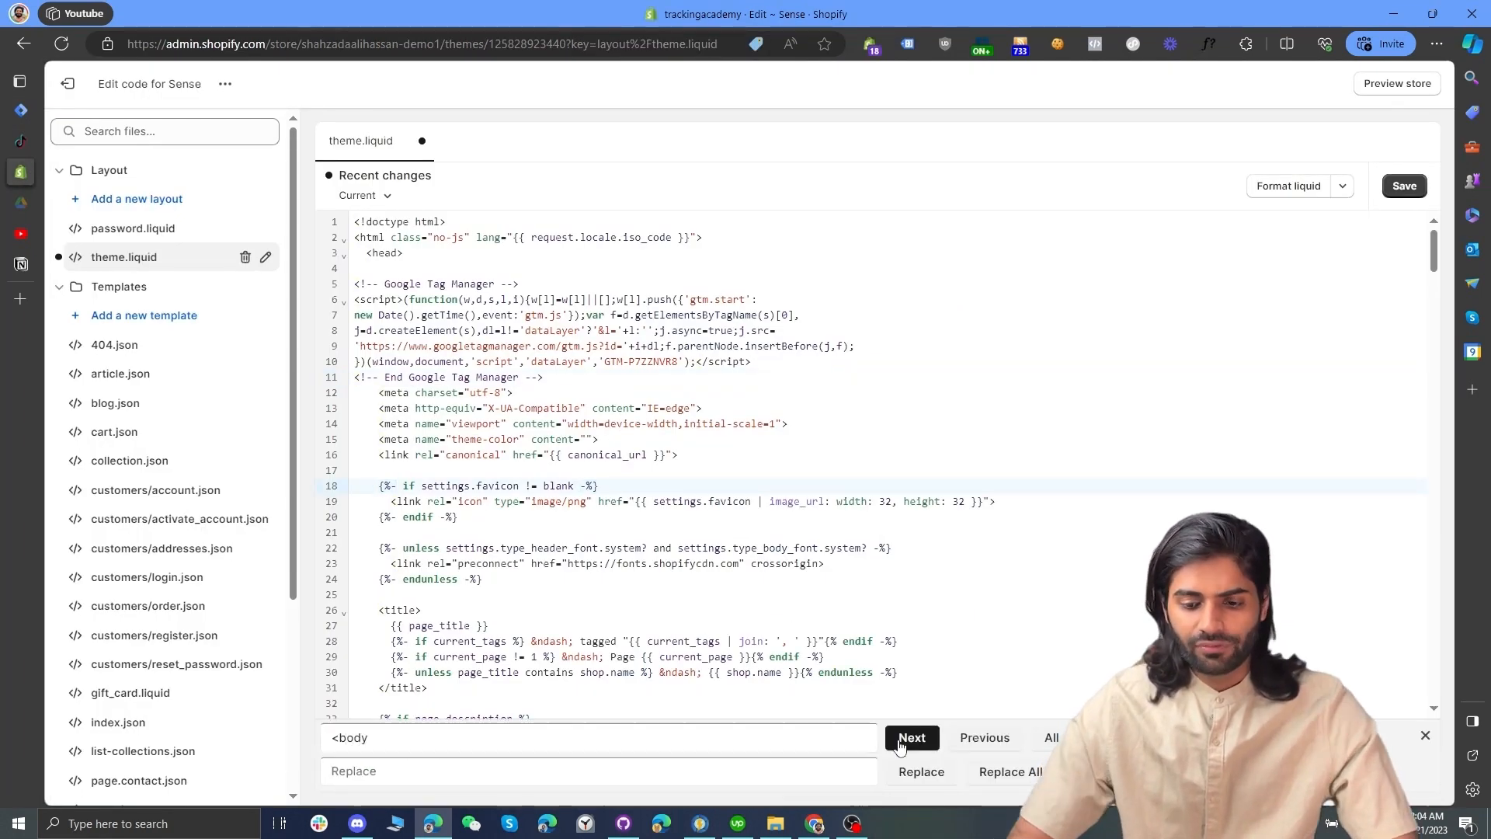
key("Return")
left_click(387, 553)
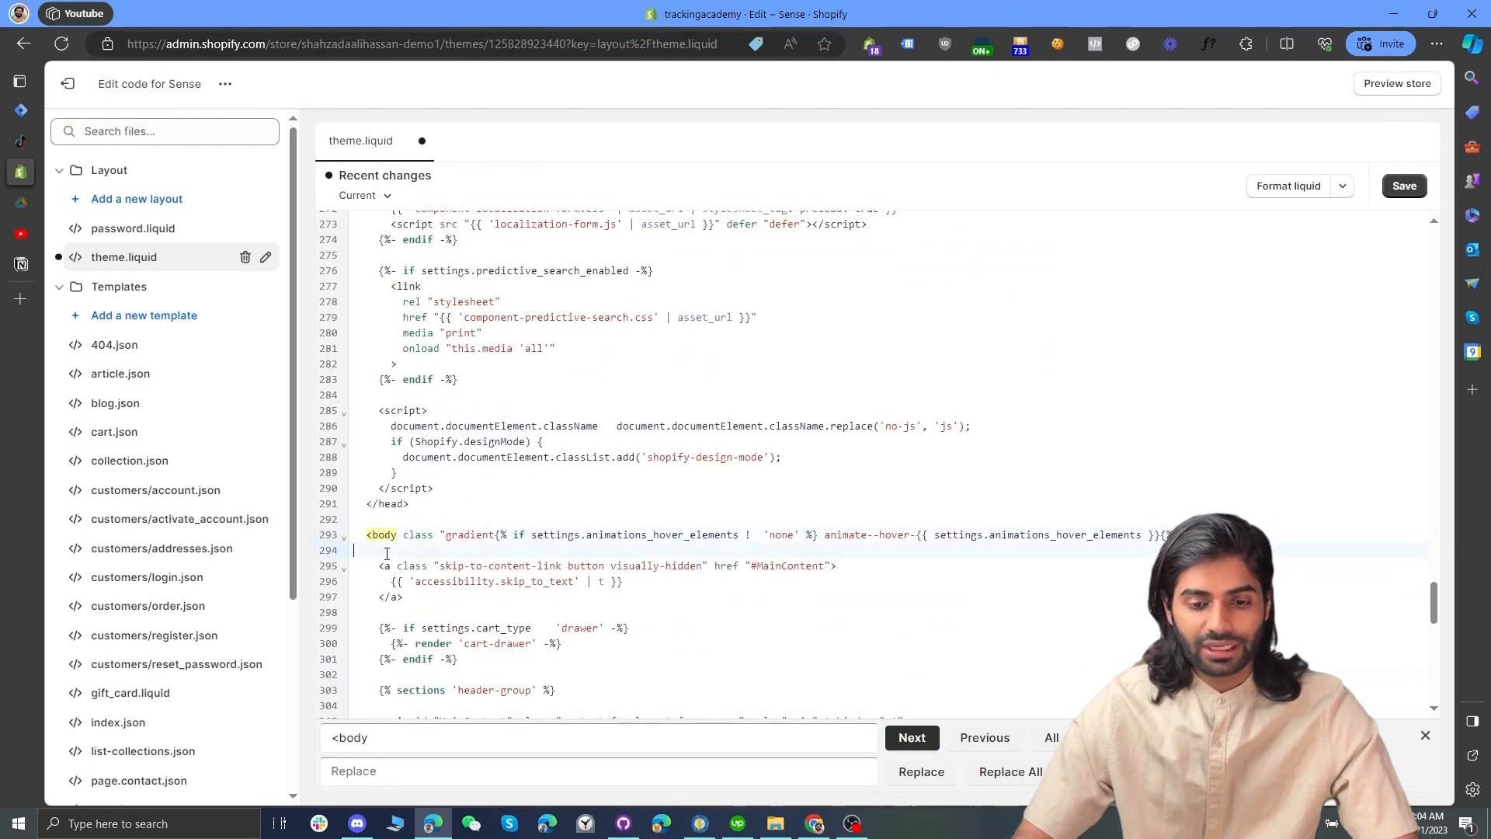
key("Escape")
key("Return")
key("Return")
key("Return")
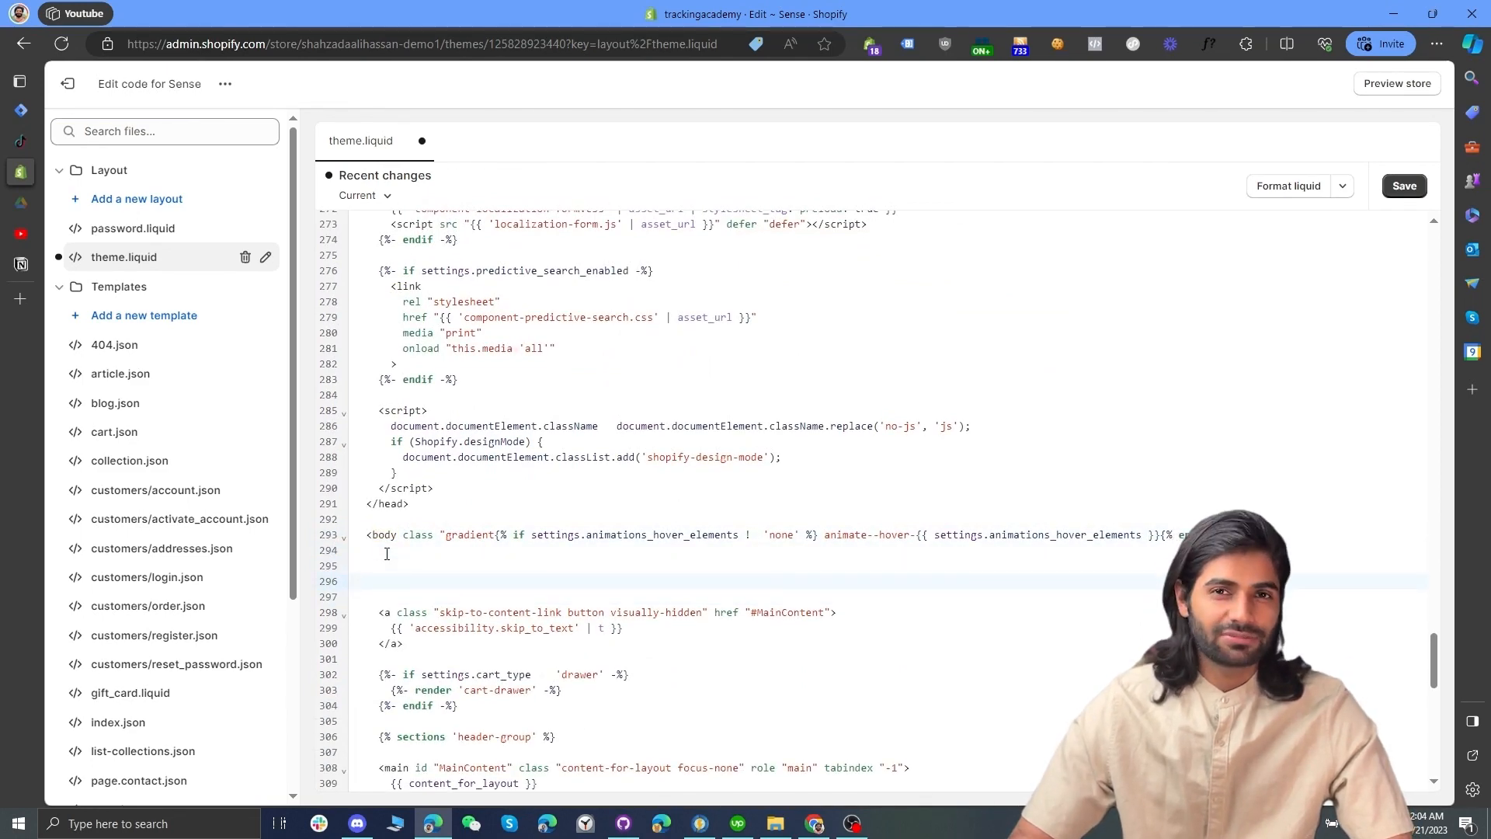
key("ctrl+v")
- Format the Liquid code of theme.liquid and save the file
left_click(1289, 185)
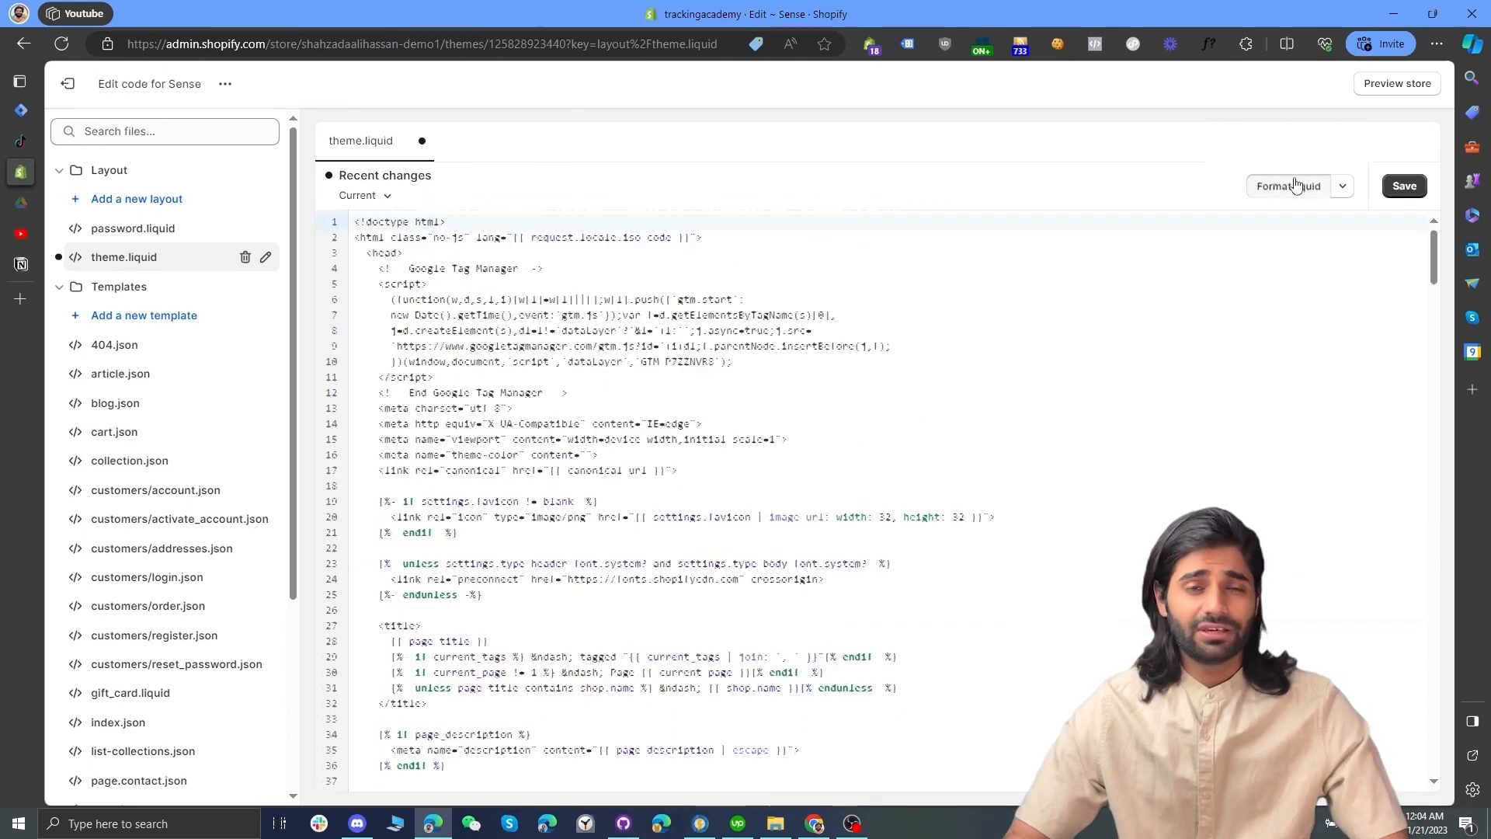
left_click(1404, 187)
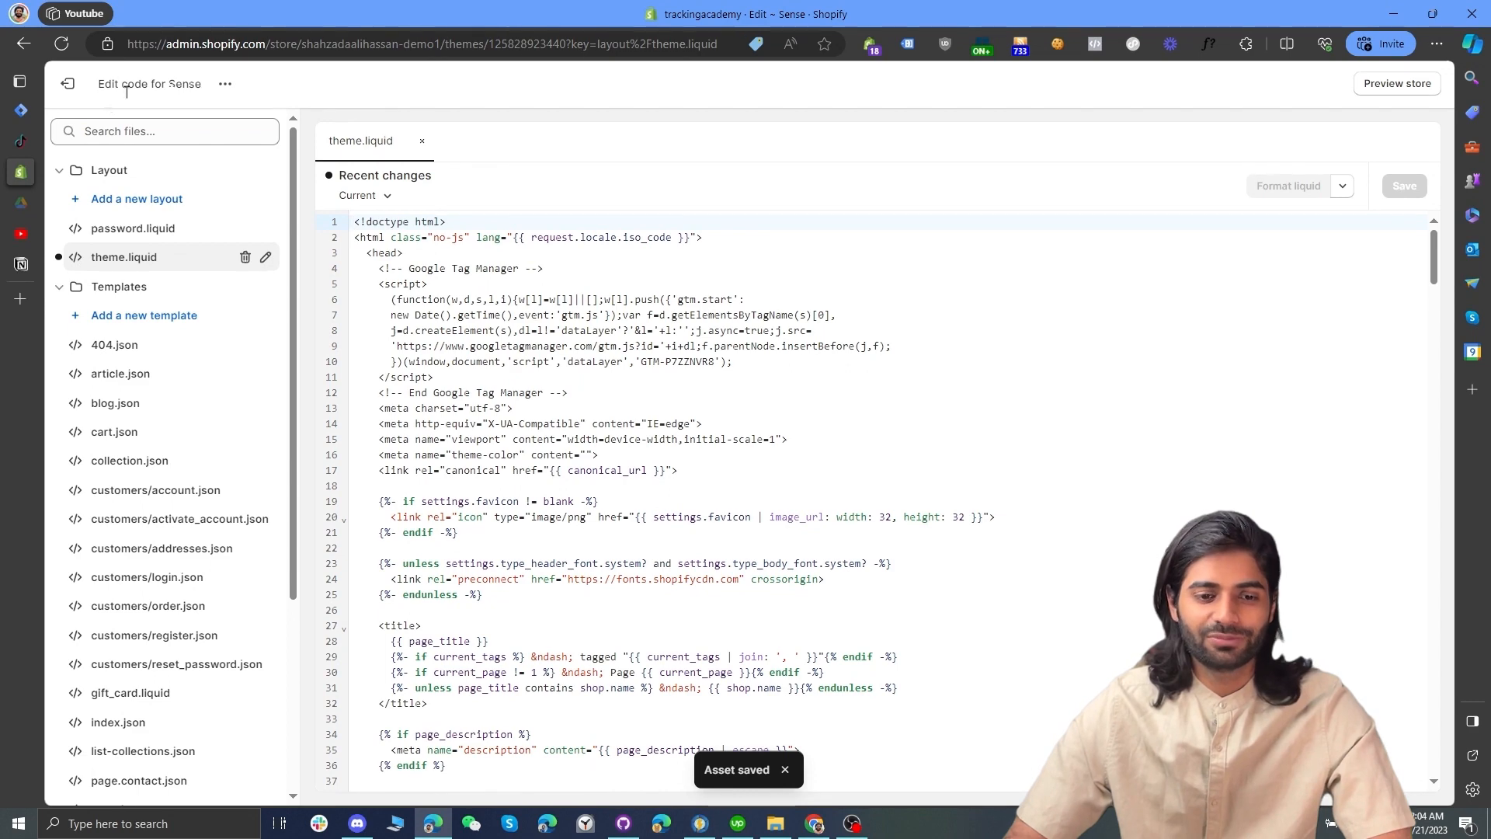
- Preview the Tag Manager container on the connected store website and check its tags with Tag Assistant Legacy
left_click(20, 110)
left_click(1028, 197)
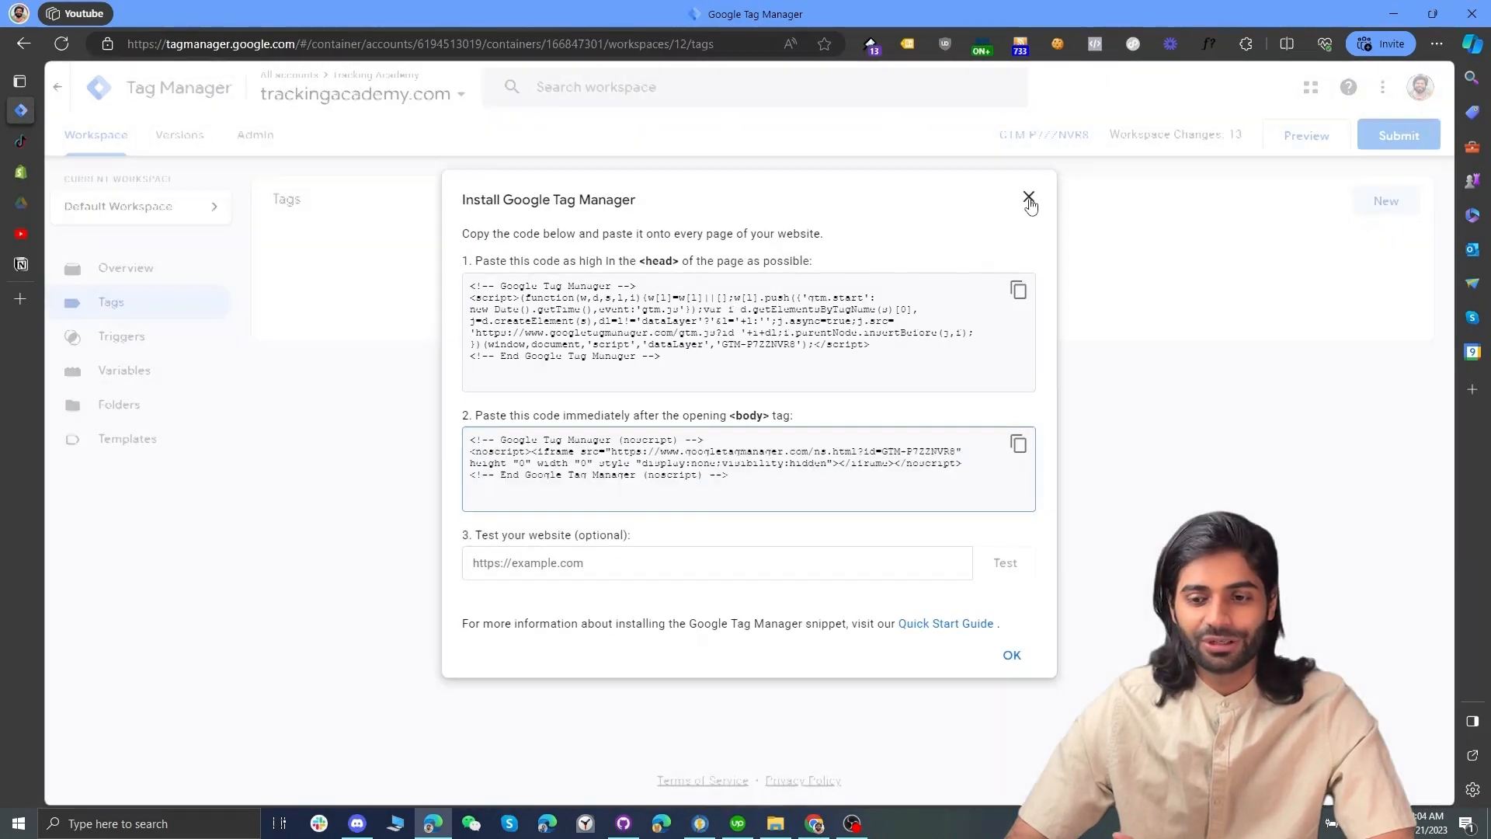
left_click(1298, 137)
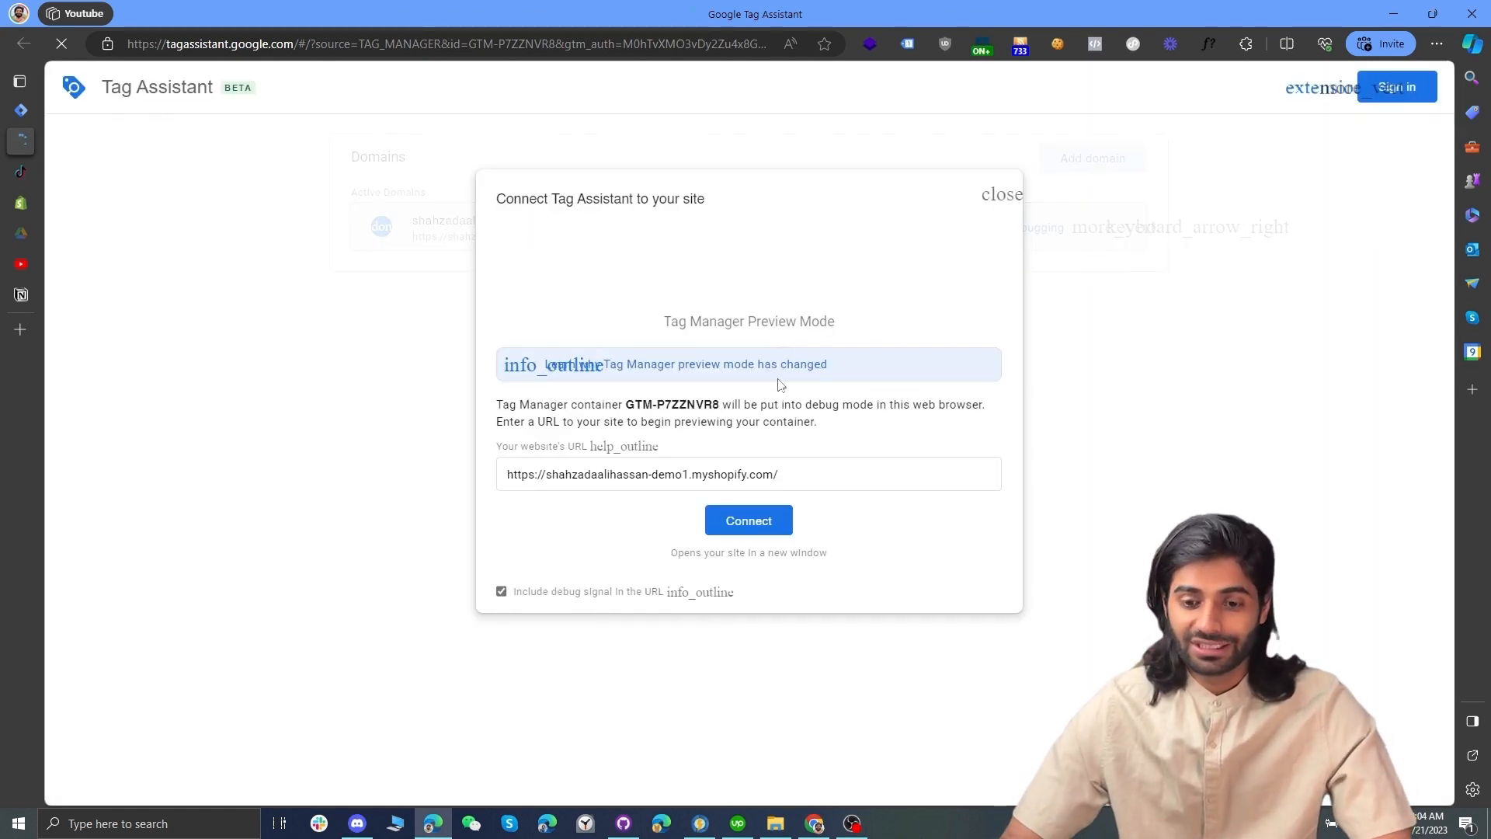
left_click(761, 527)
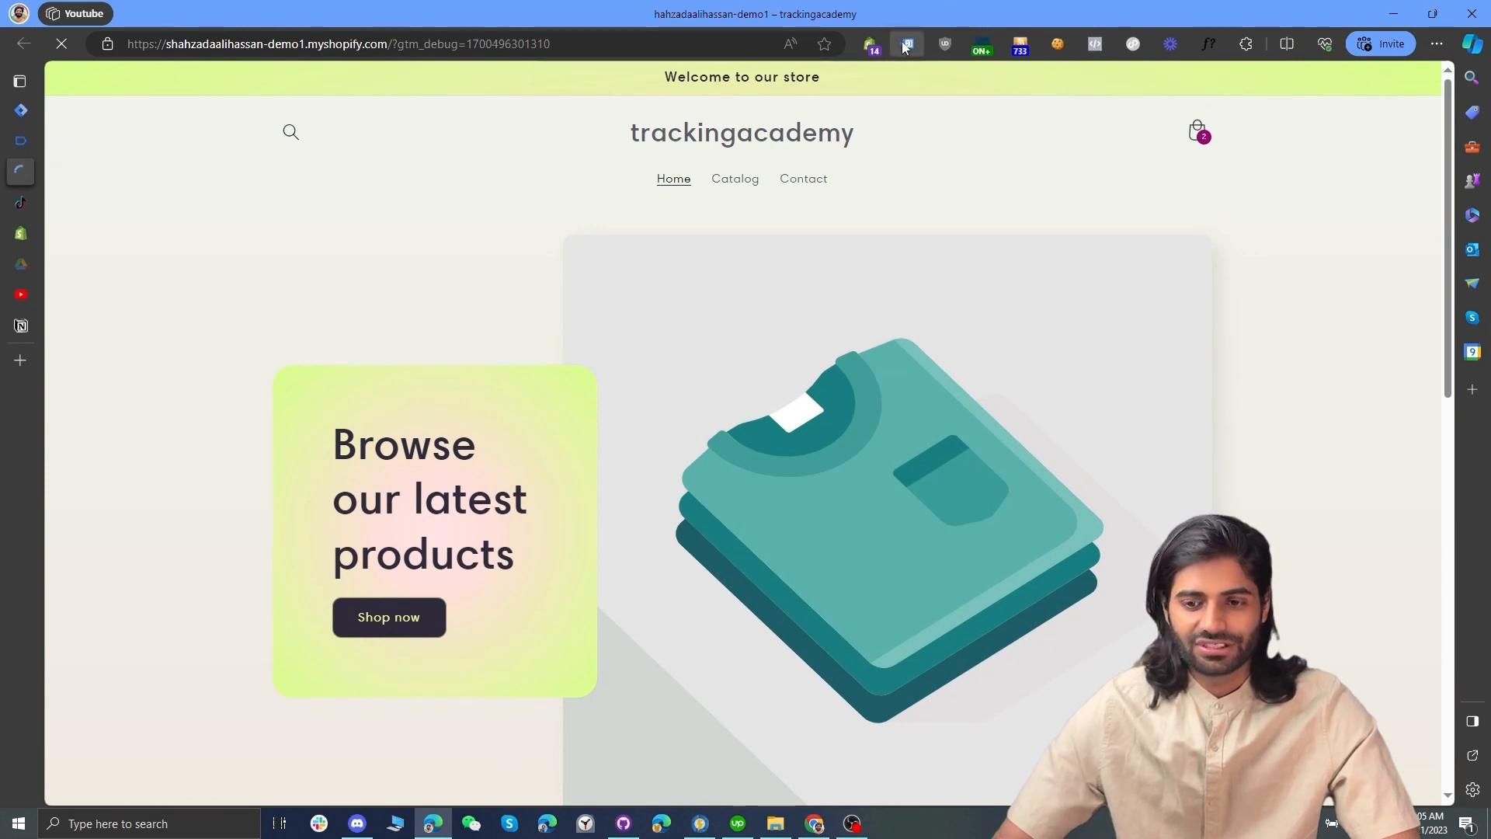
left_click(906, 44)
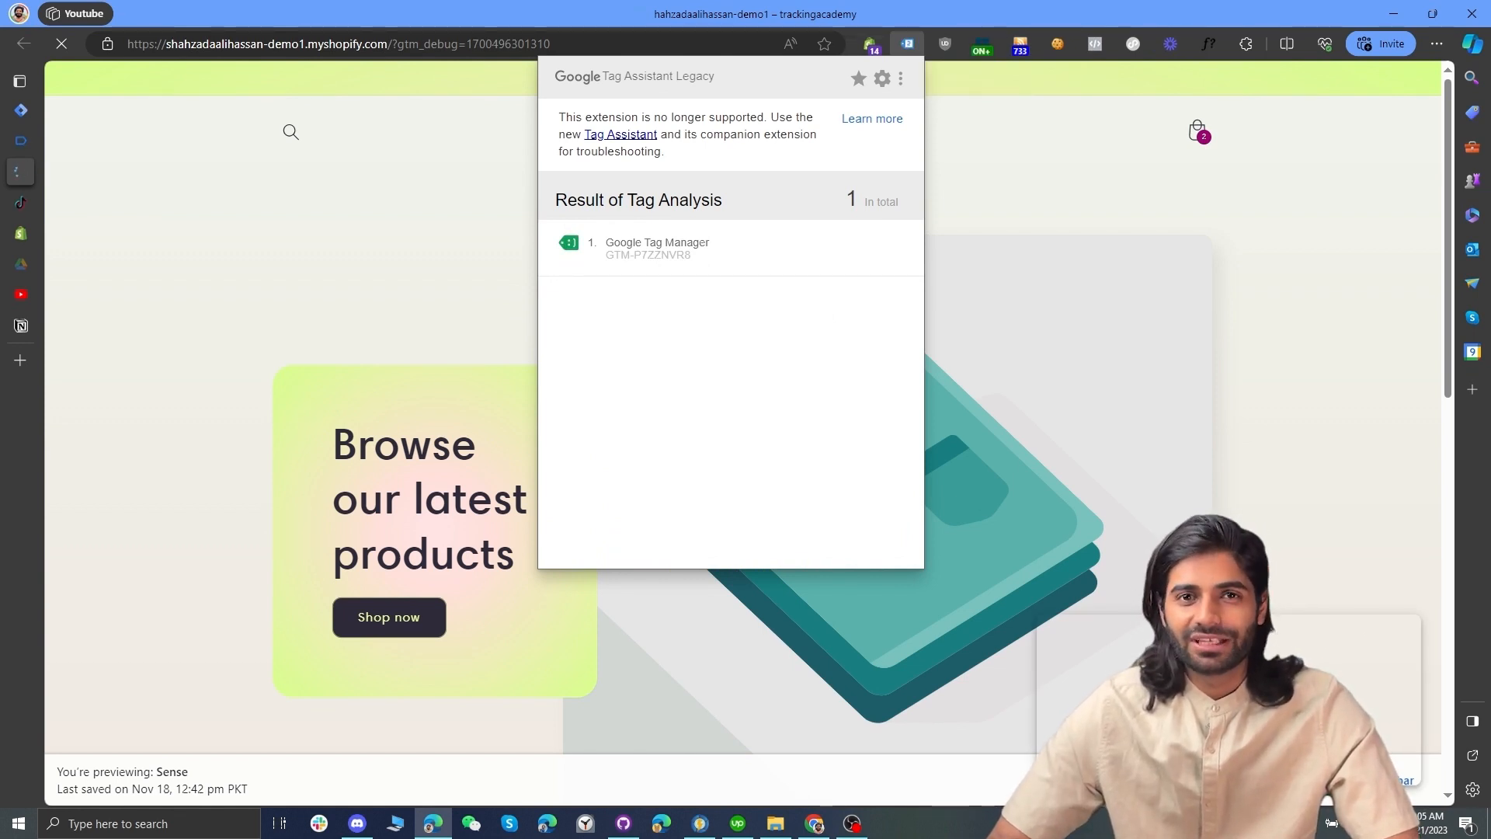
- Switch to TikTok Ads Manager and open the Tracking Academy pixel under Web Events in Events Manager
left_click(28, 133)
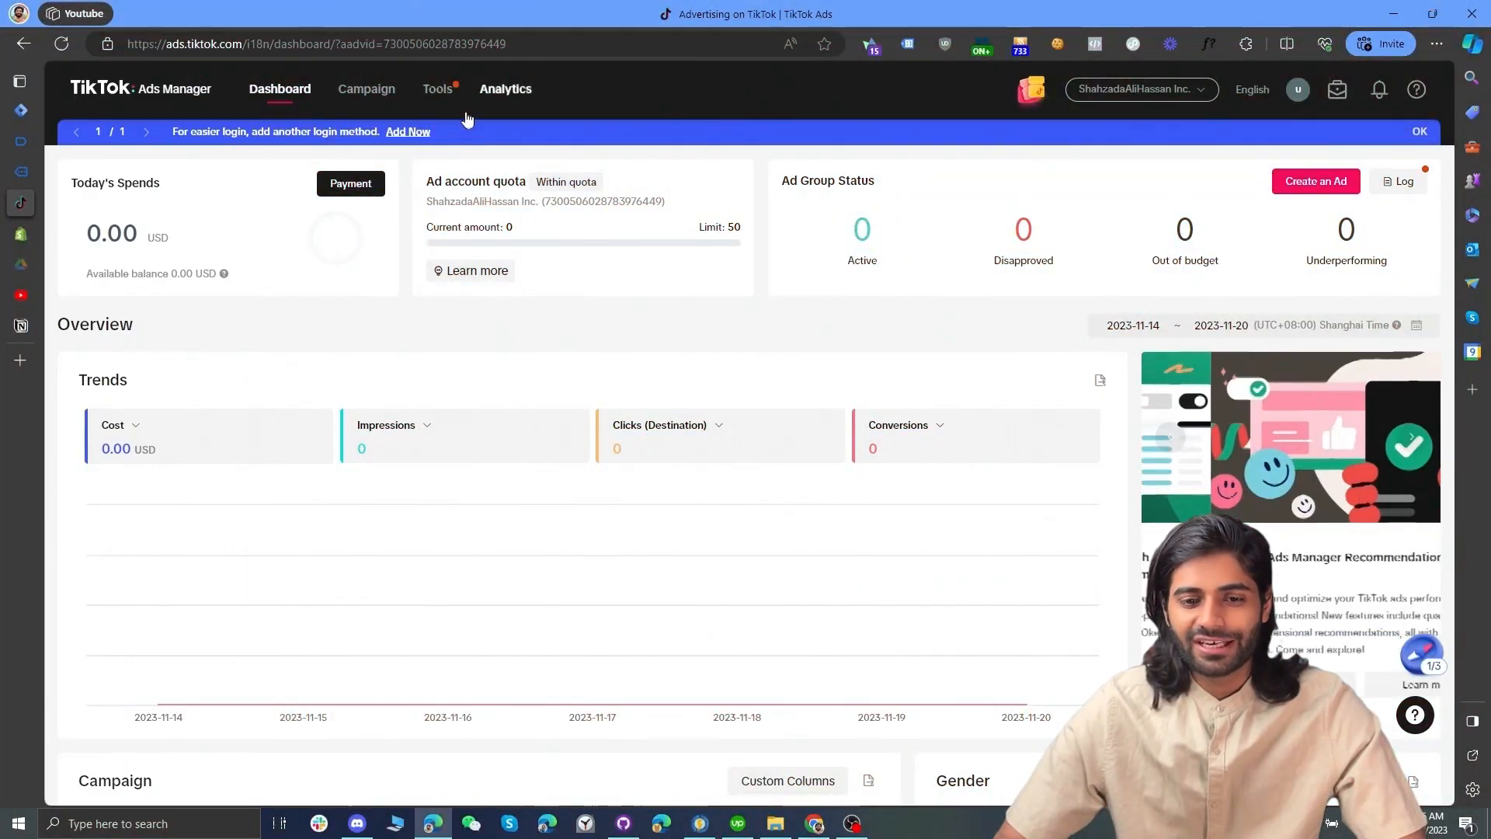
mouse_move(448, 99)
left_click(493, 271)
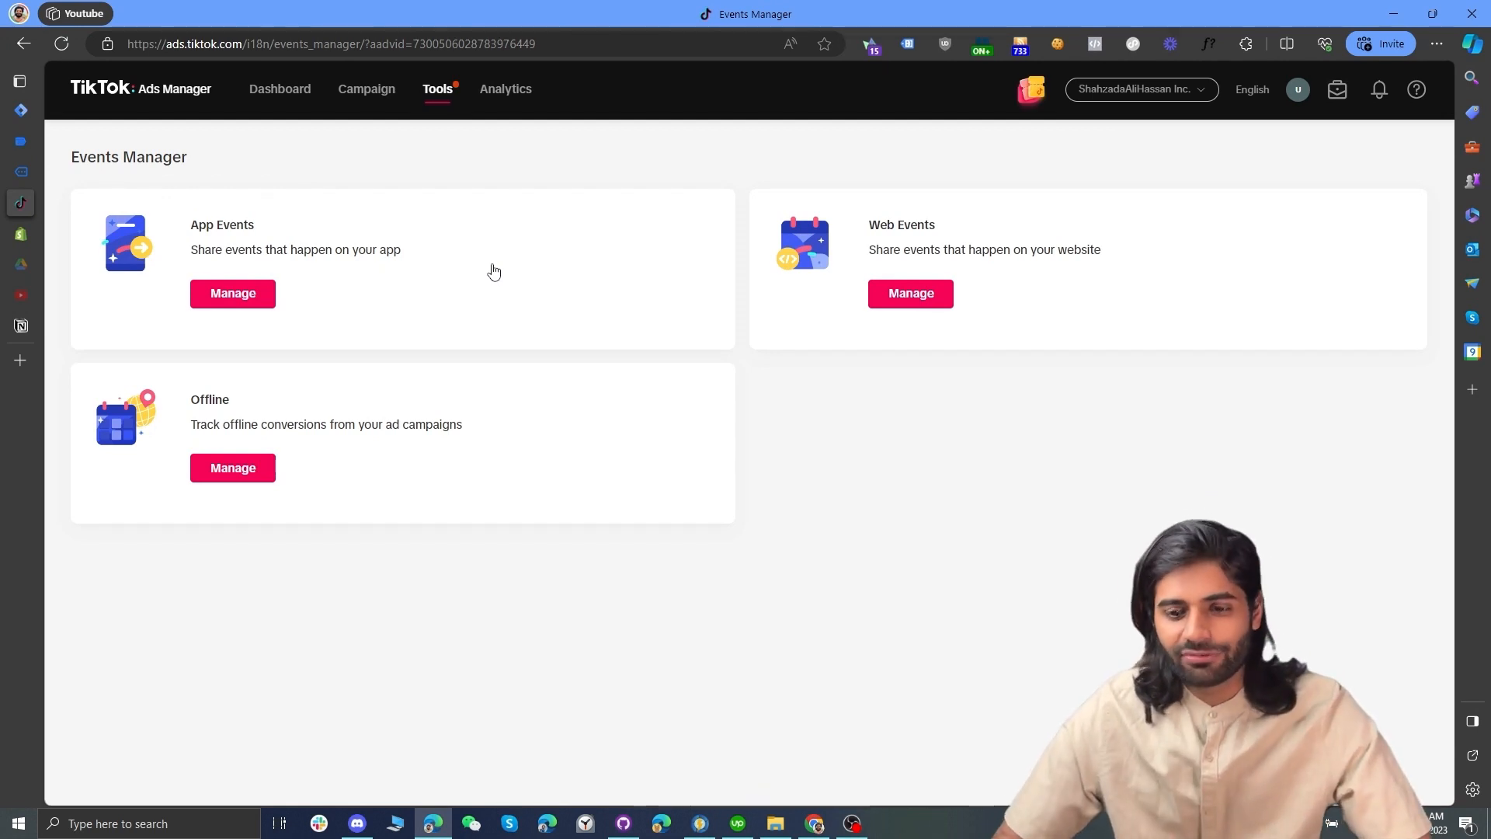
left_click(910, 294)
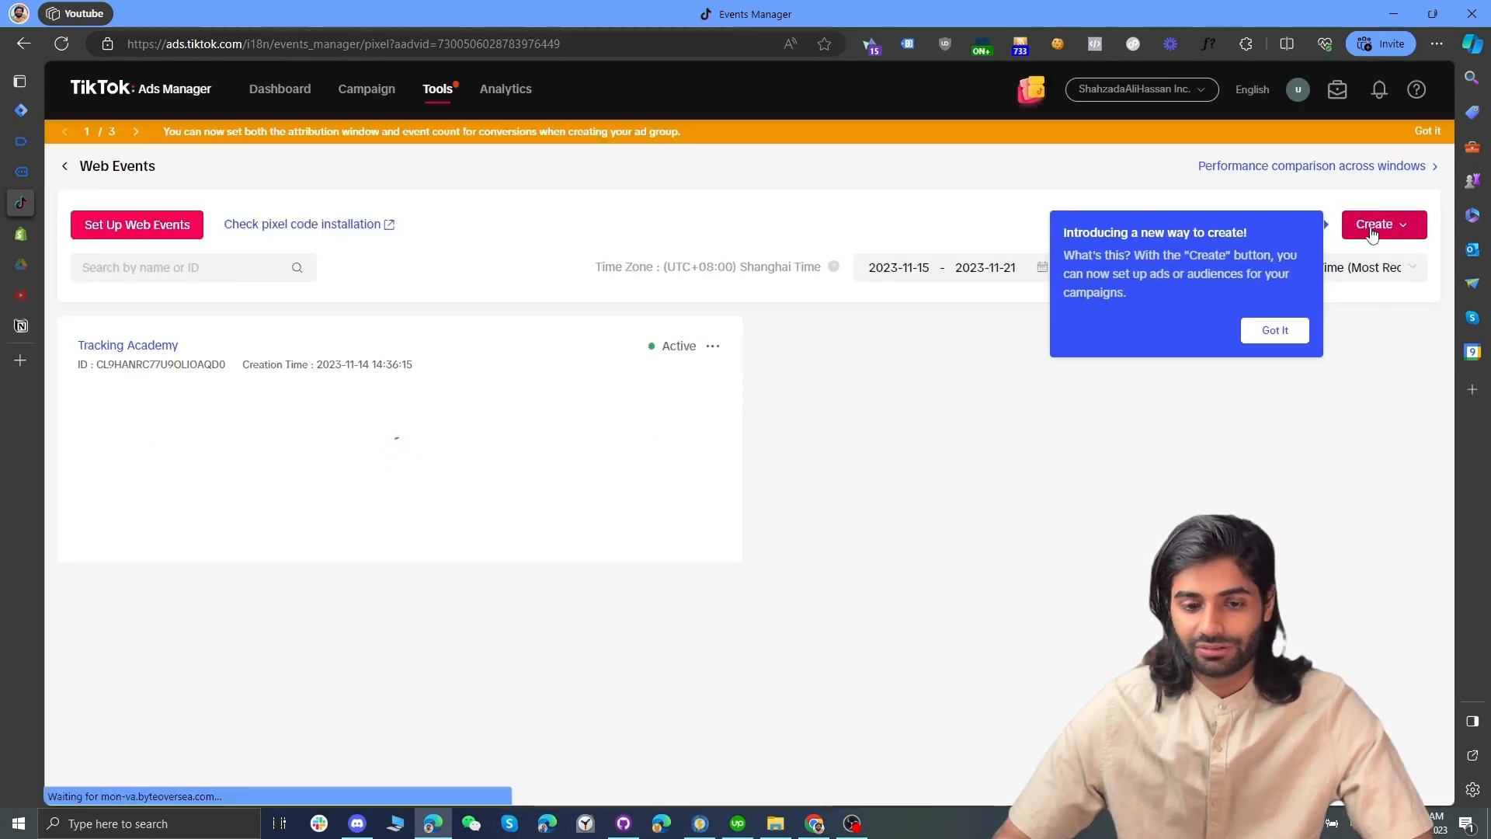
left_click(163, 346)
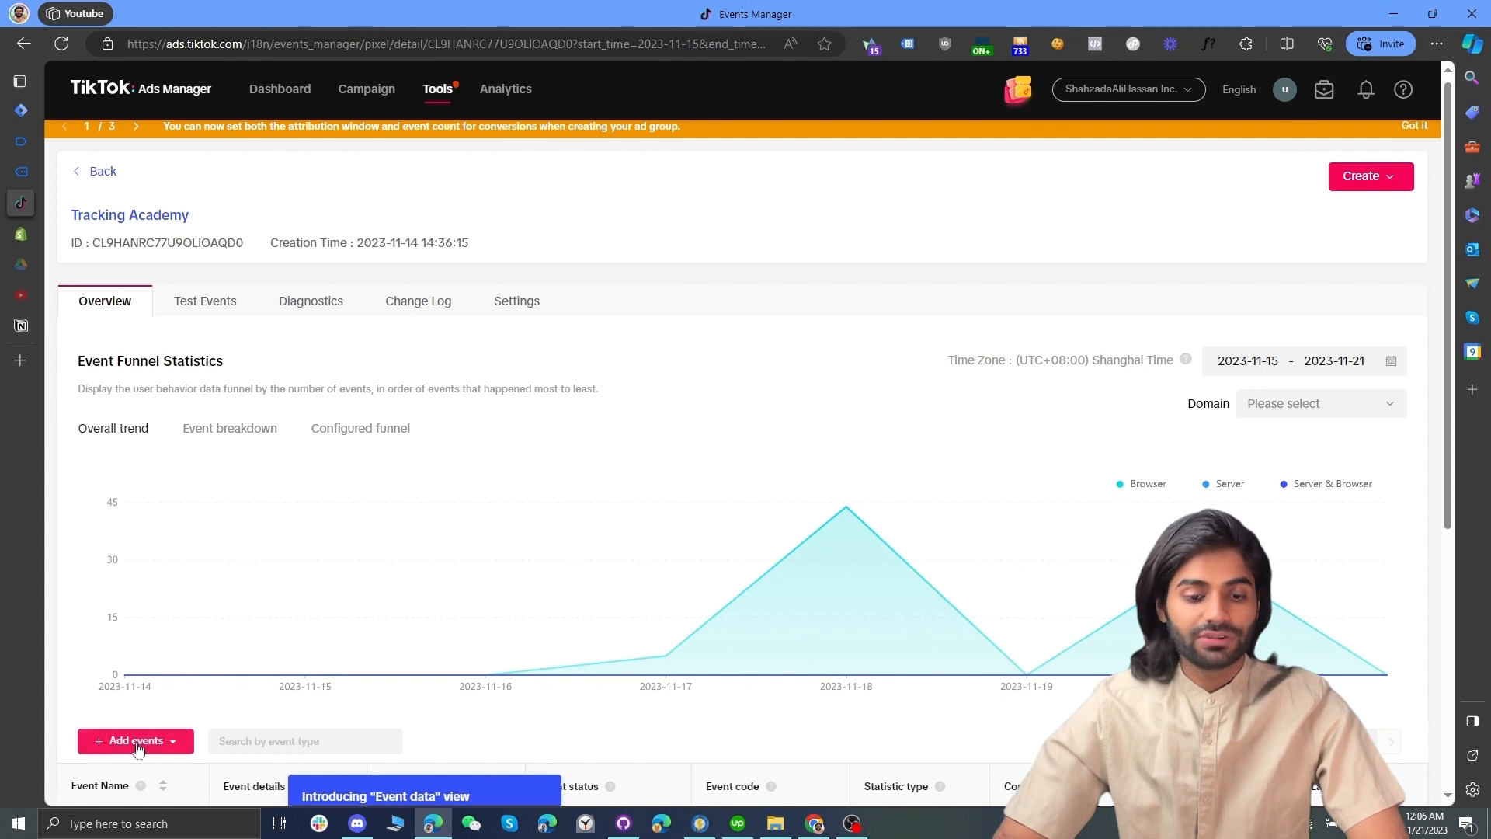
- Start a manual event setup for the pixel, skip the funnel guide and use Custom Code as the setup method
mouse_move(137, 749)
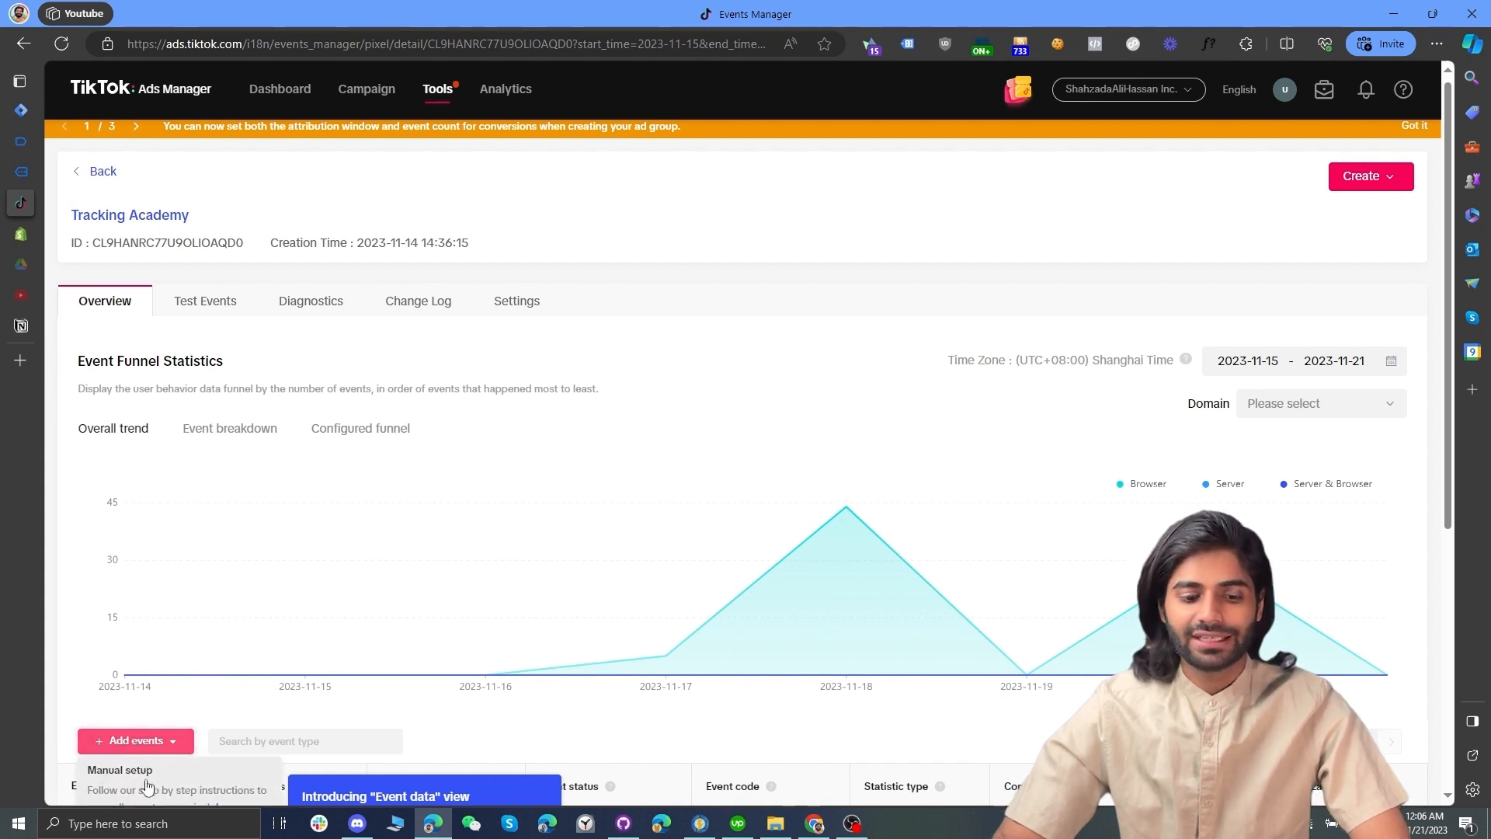
left_click(148, 786)
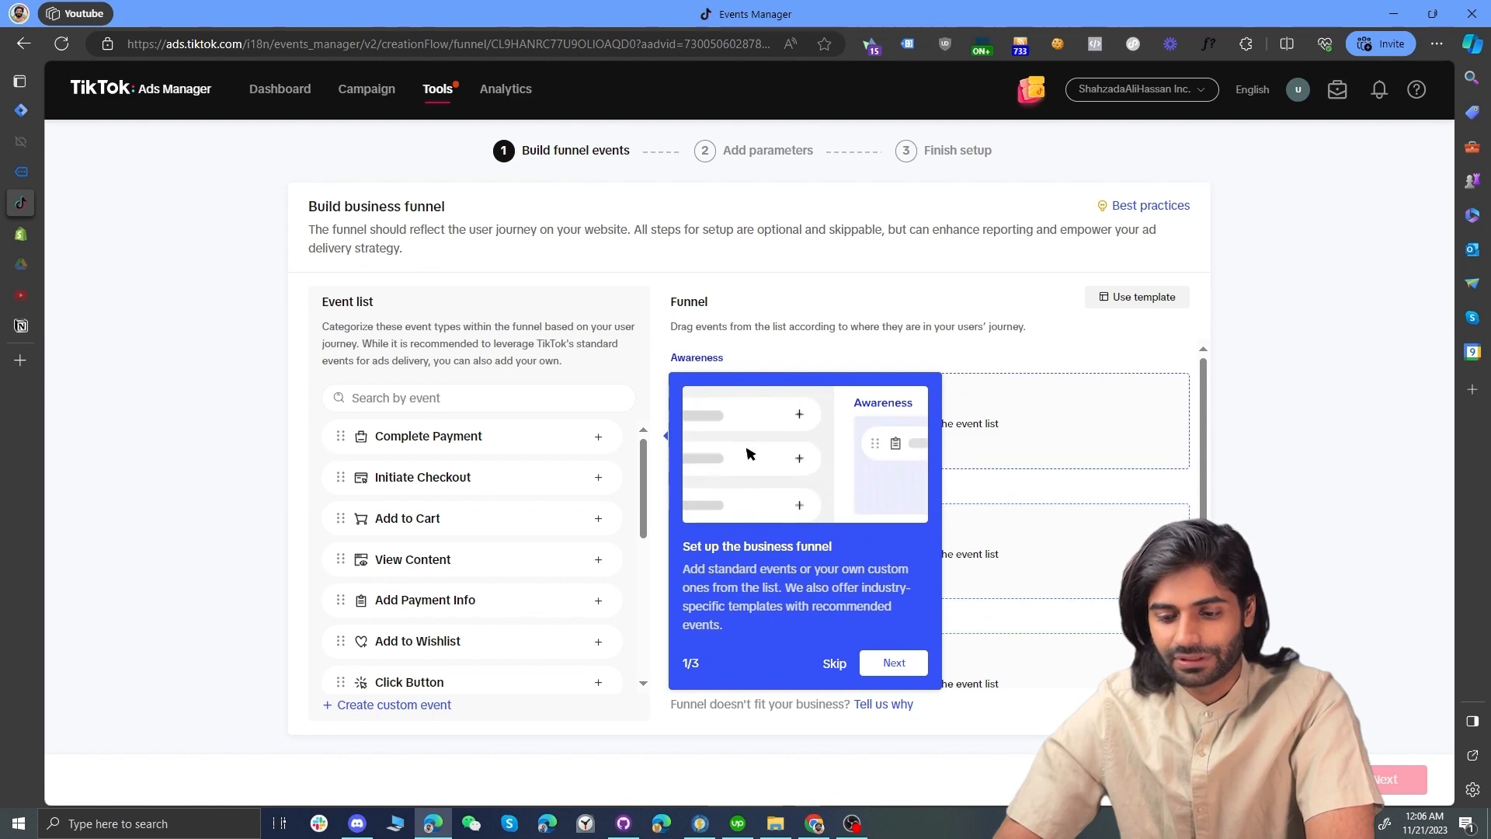
left_click(834, 662)
left_click(889, 492)
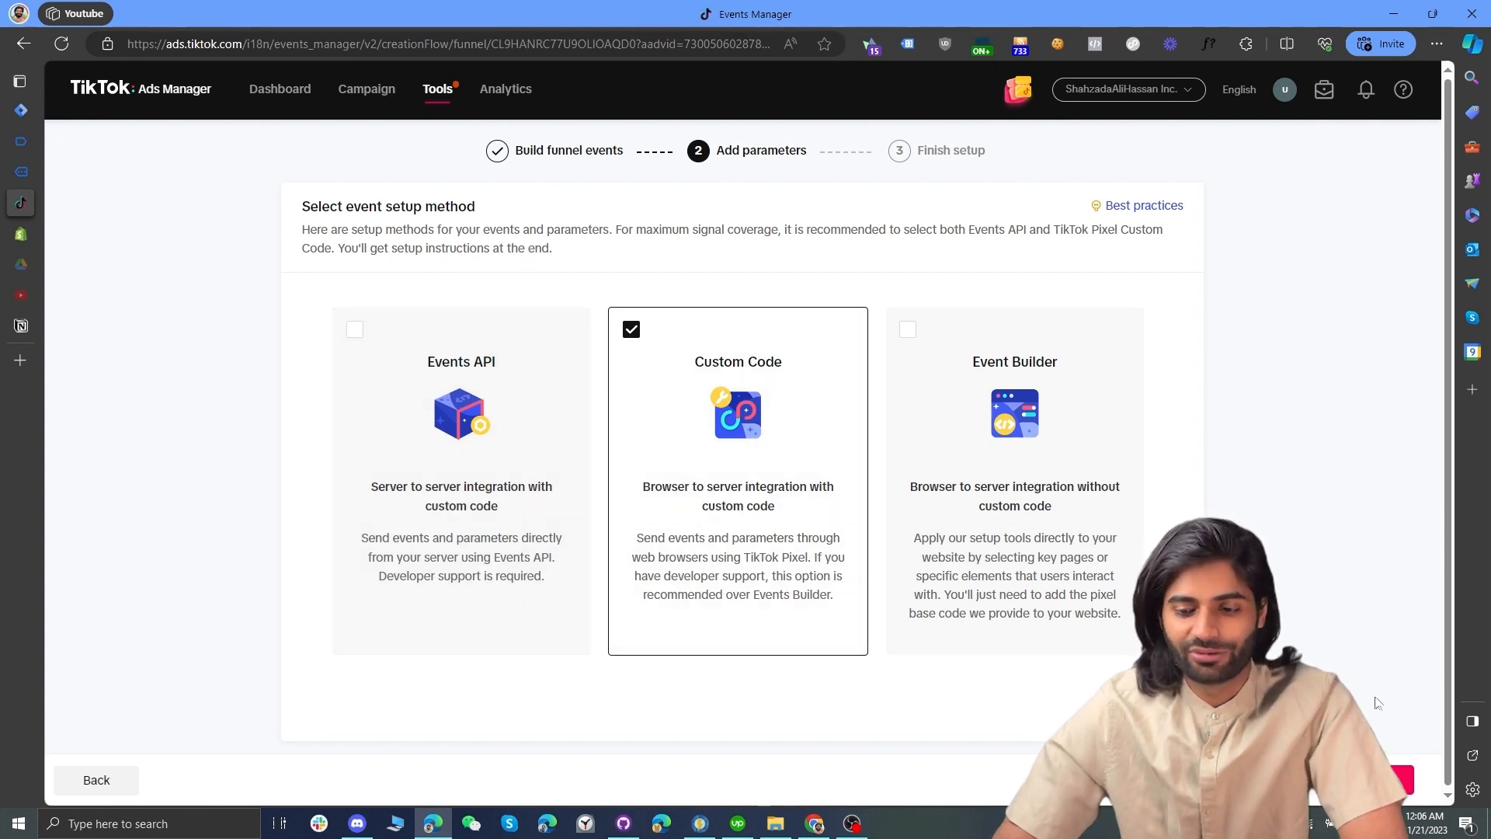
- Continue to the Finish setup stage, view the Custom Code instructions and copy the pixel code
left_click(1371, 780)
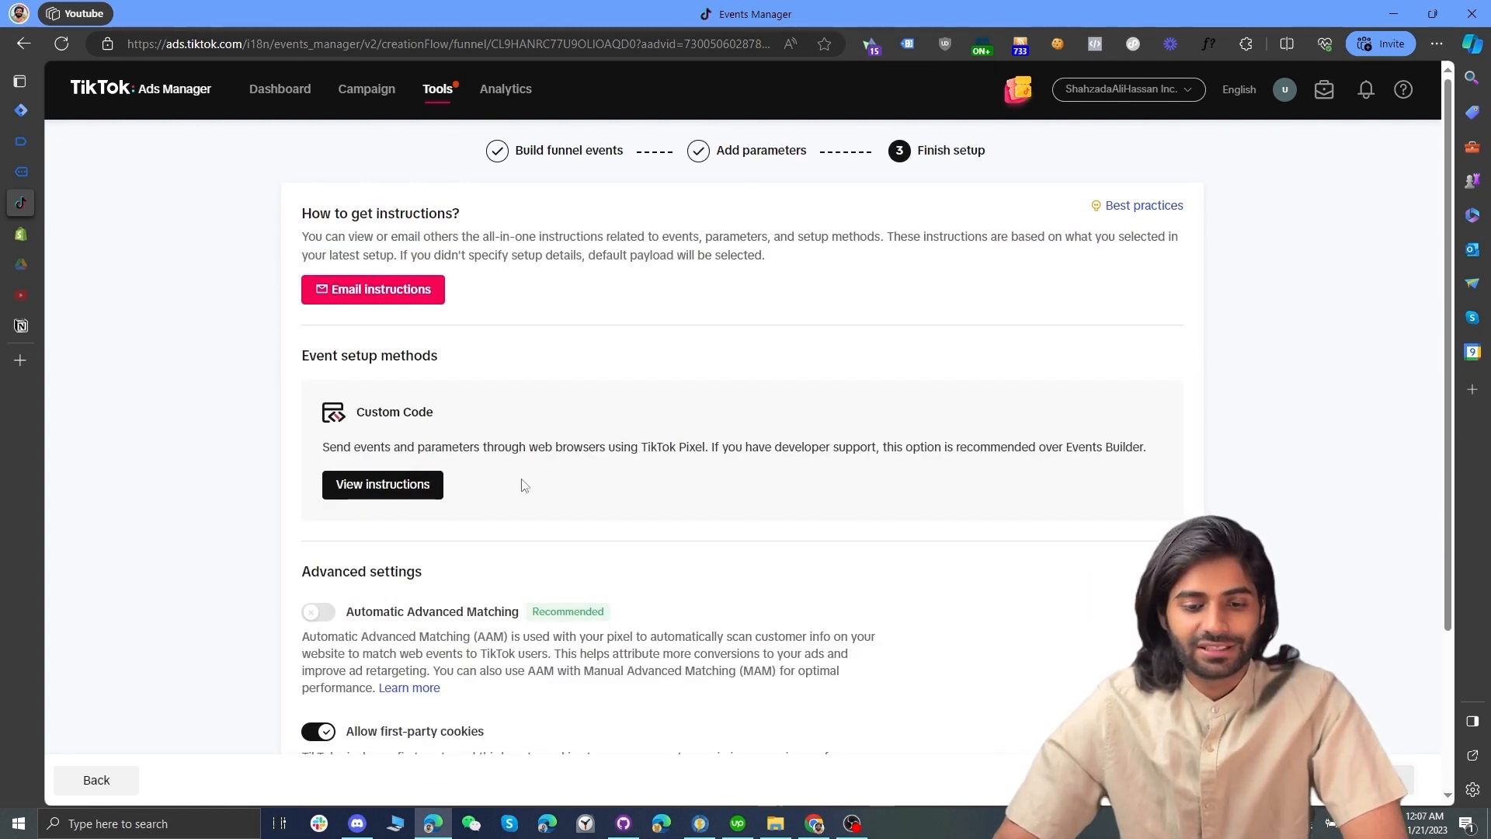
left_click(417, 488)
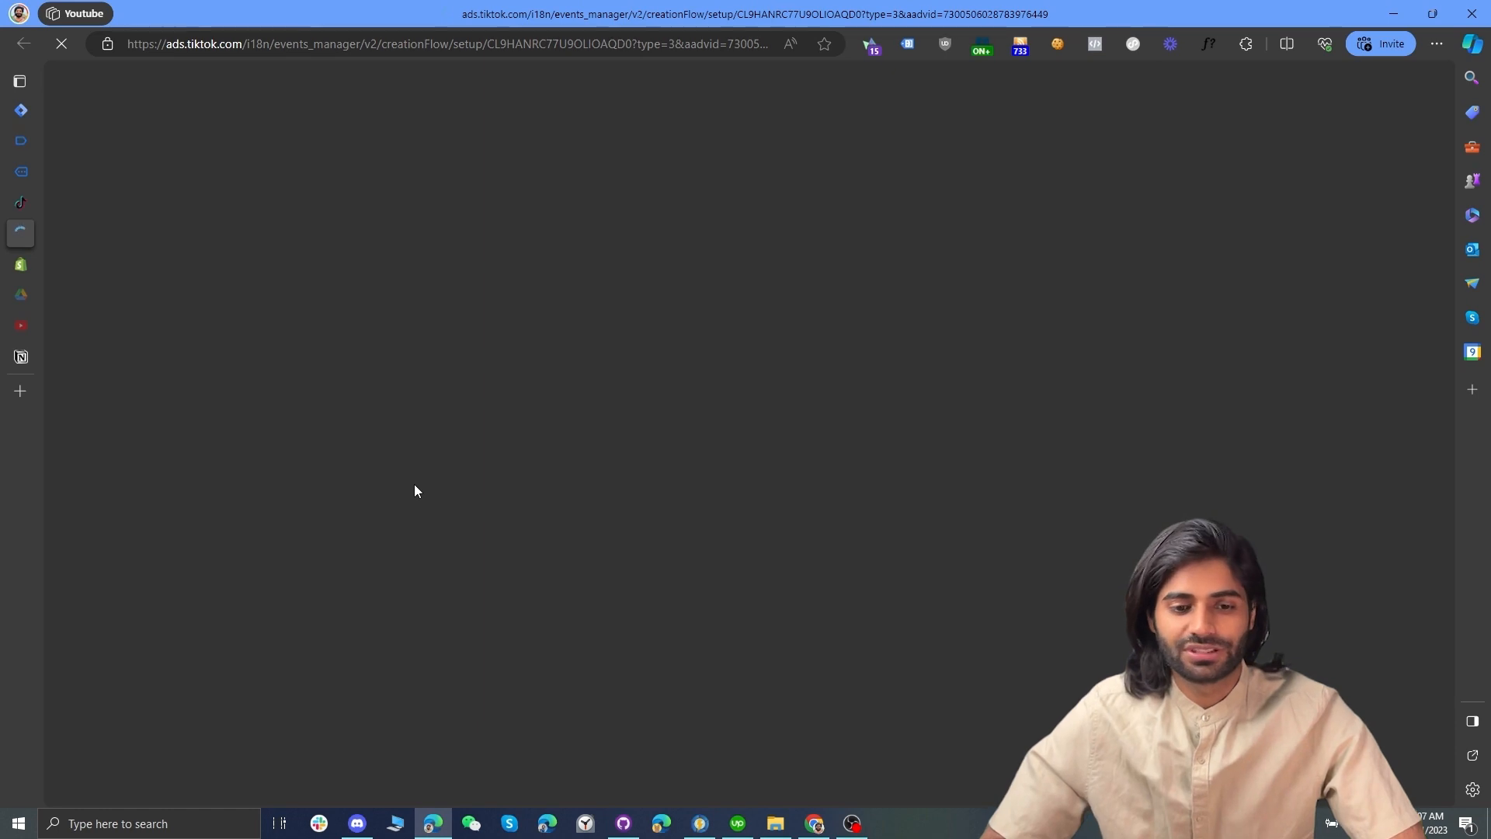
left_click(729, 287)
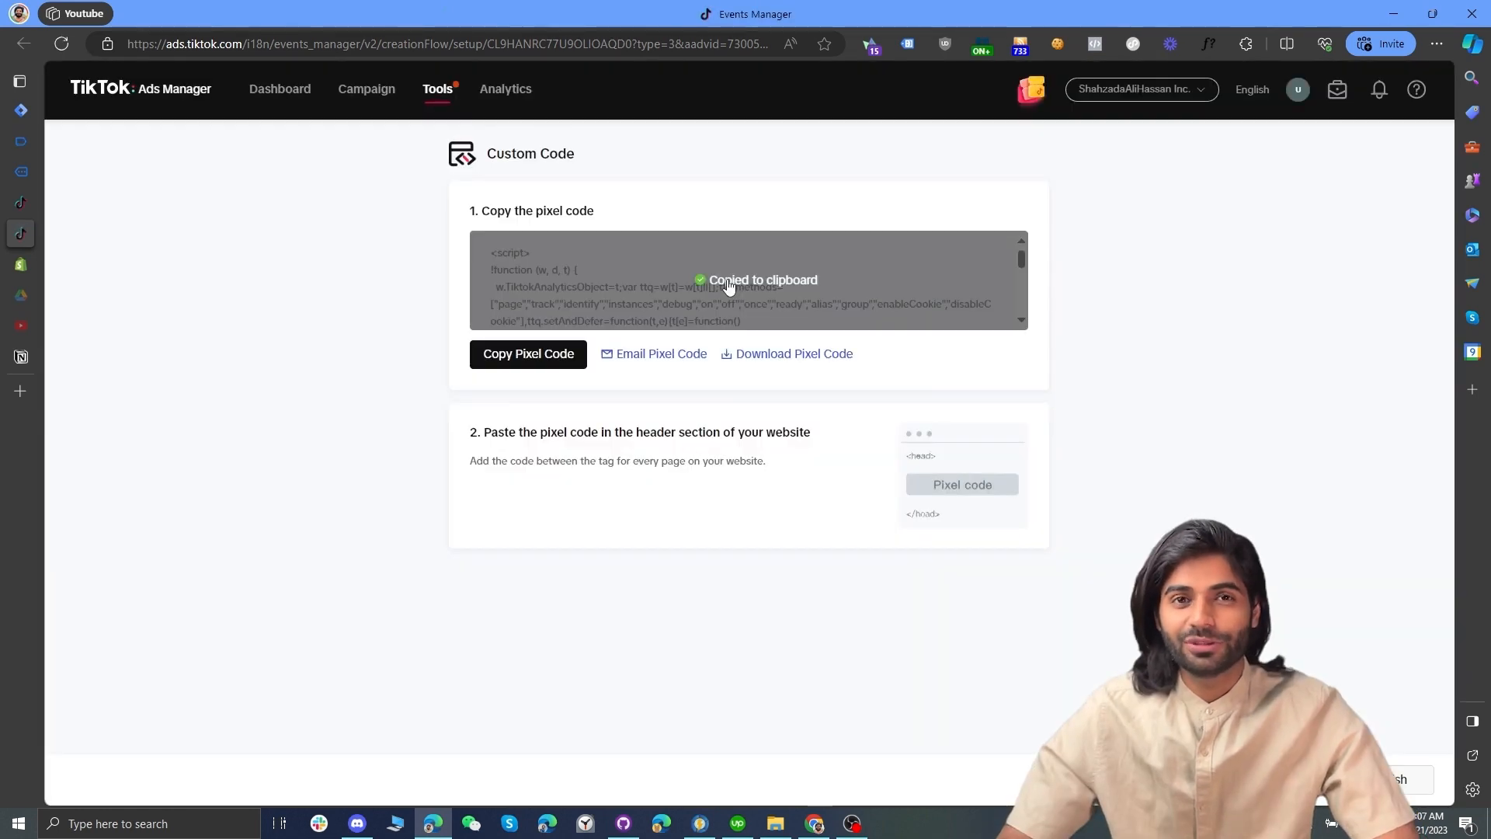
- Create a new tag in Google Tag Manager with the All Pages firing trigger
left_click(21, 110)
left_click(1373, 205)
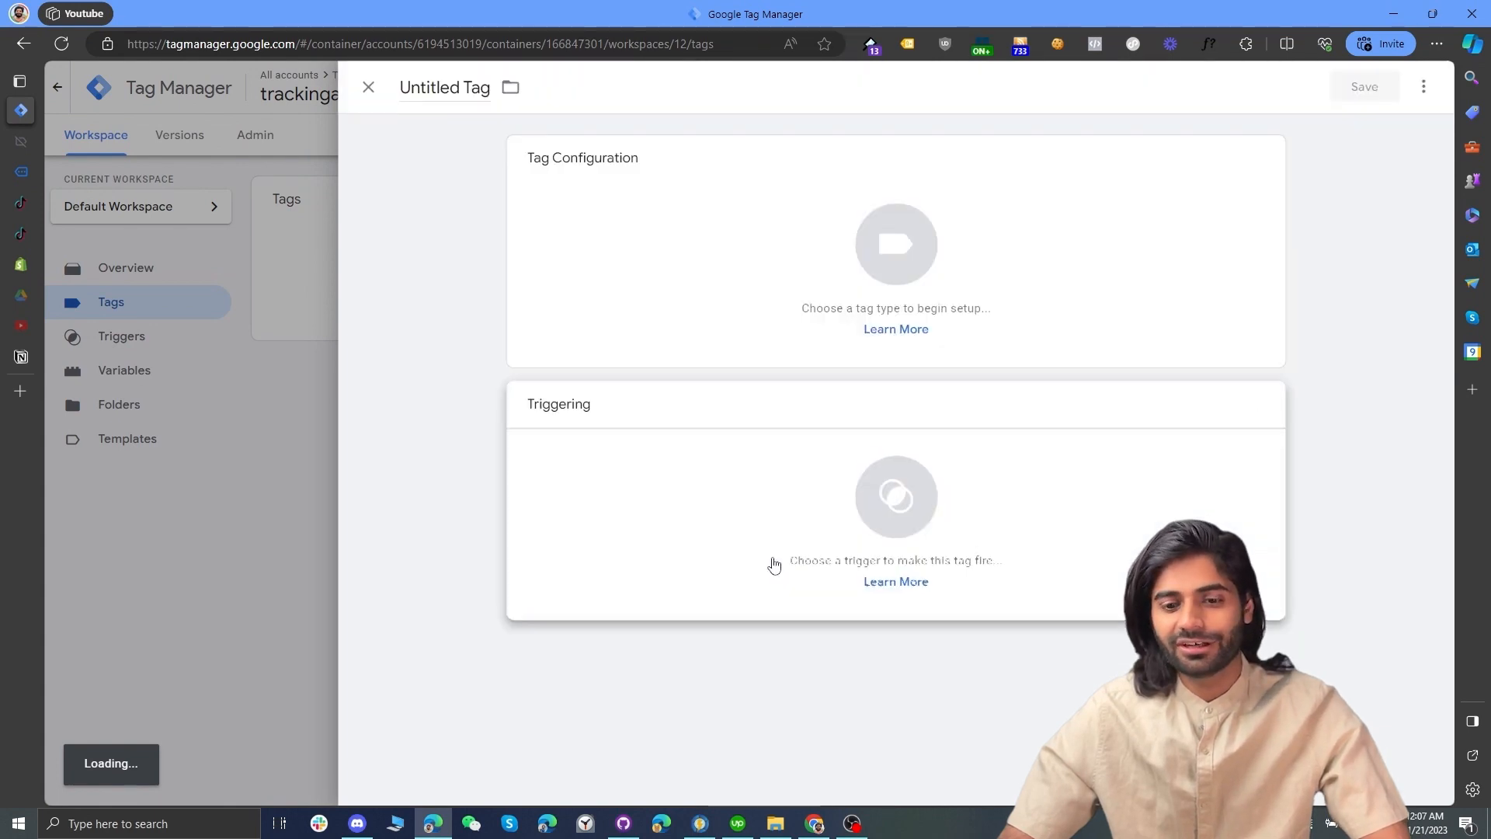
left_click(772, 563)
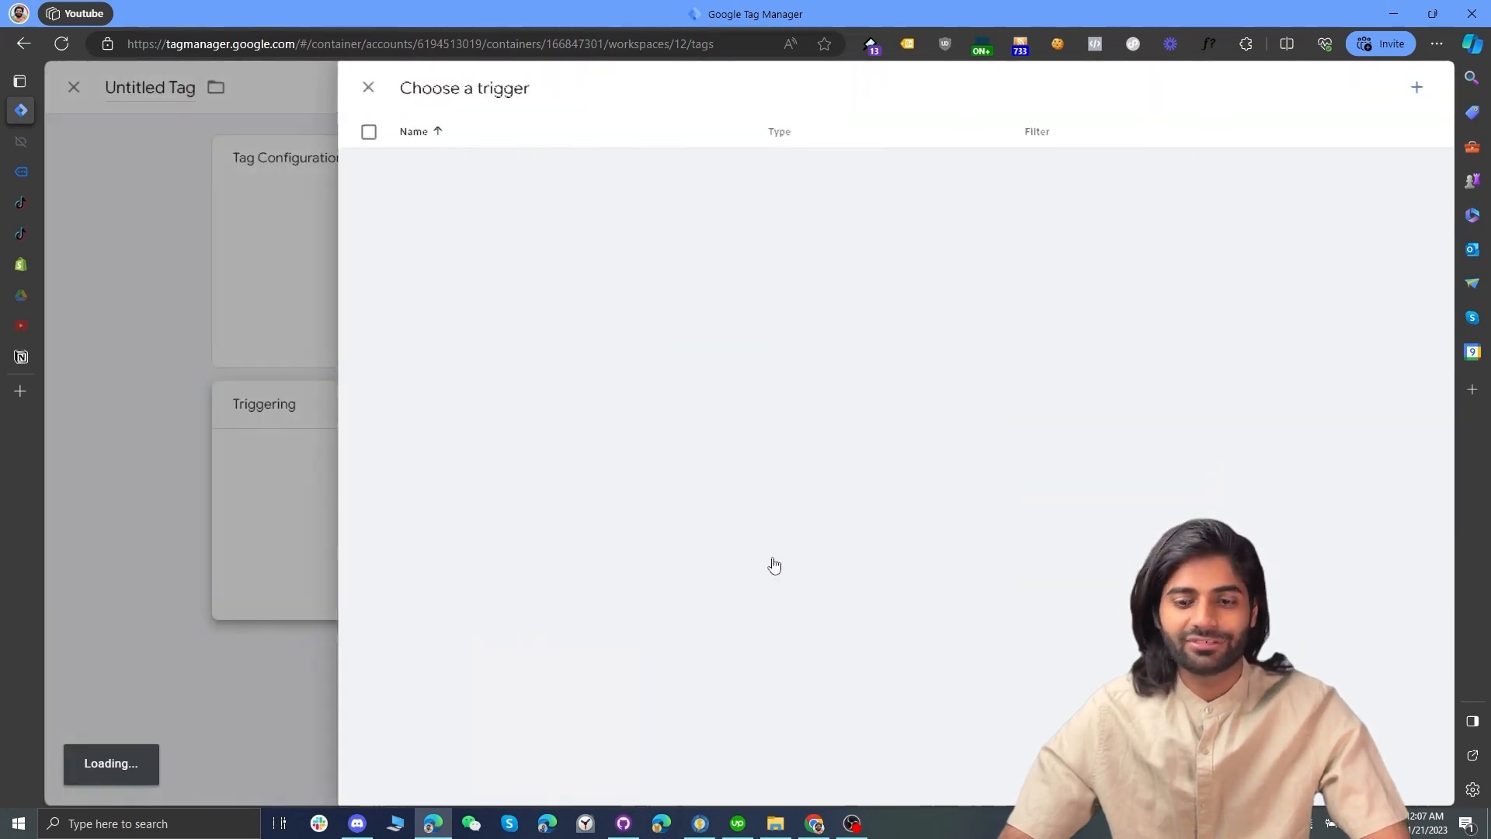
left_click(642, 172)
- Set the tag type to Custom HTML and paste the TikTok pixel code into its HTML
left_click(682, 293)
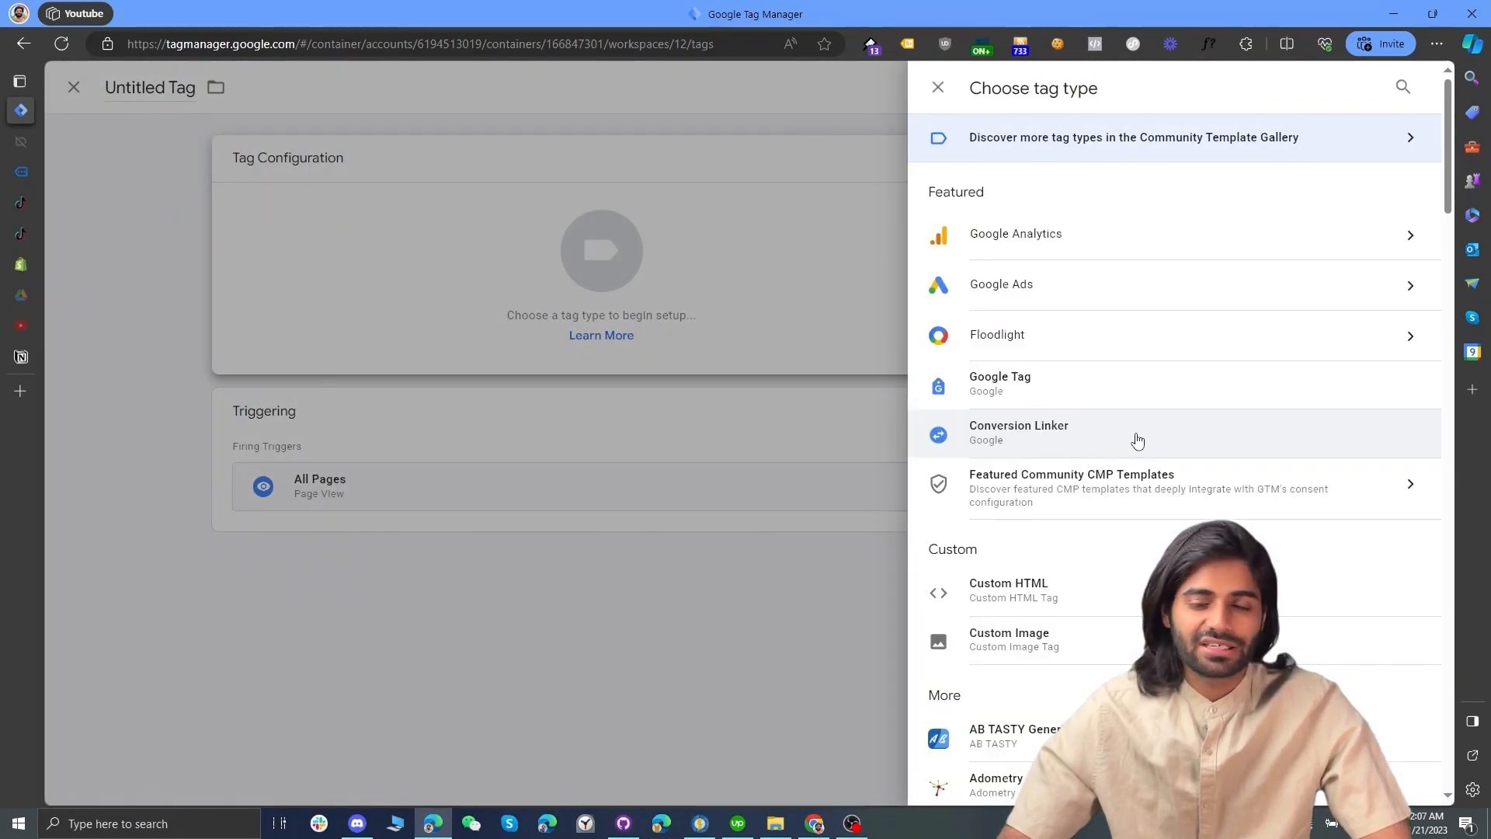
scroll(1119, 439, "down", 3)
left_click(1048, 368)
left_click(757, 346)
key("ctrl+v")
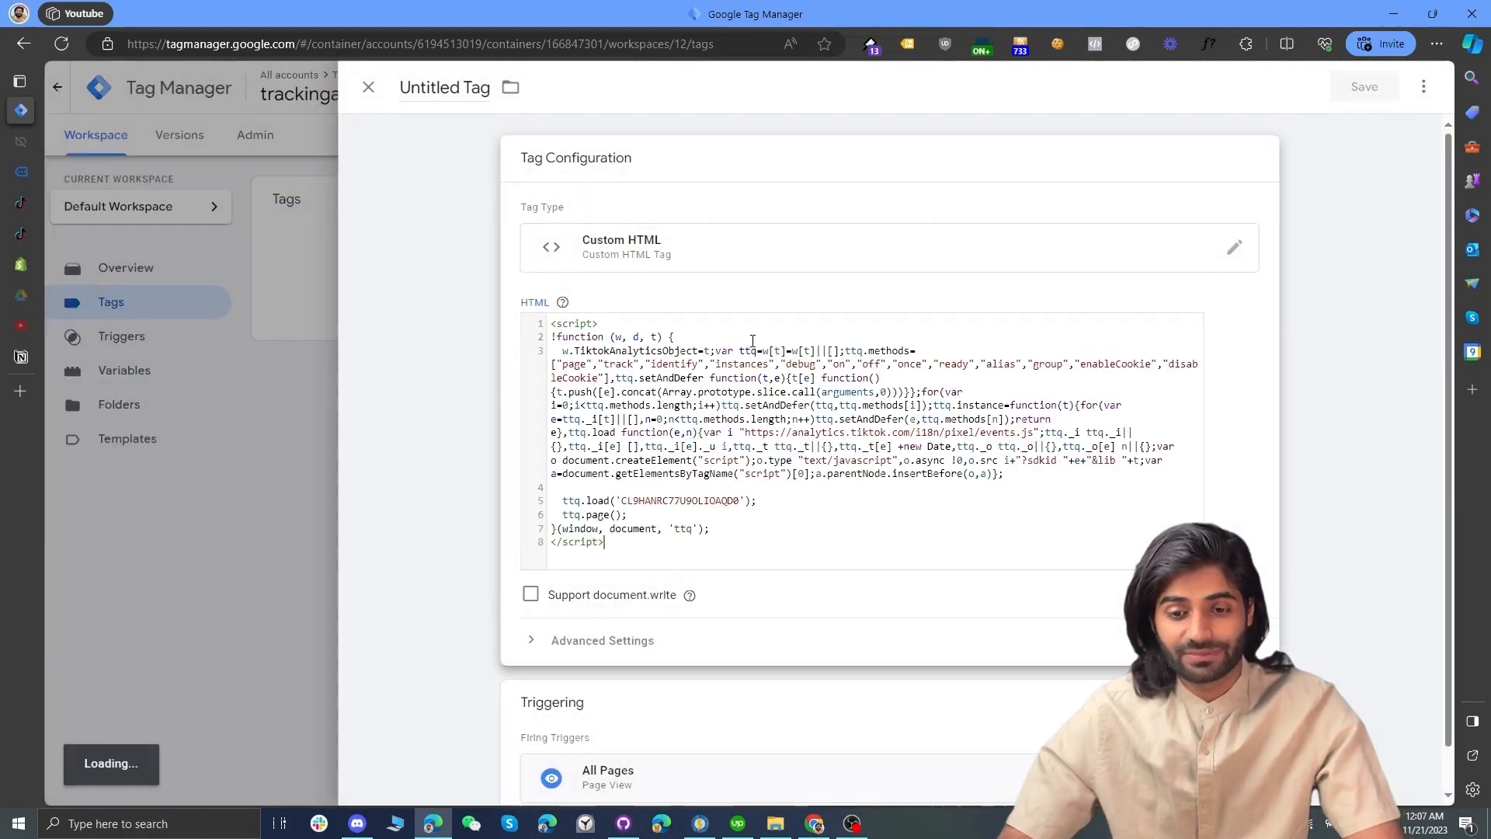
- Name the tag "cHTML TT Configuration Tag" and save it
left_click(404, 88)
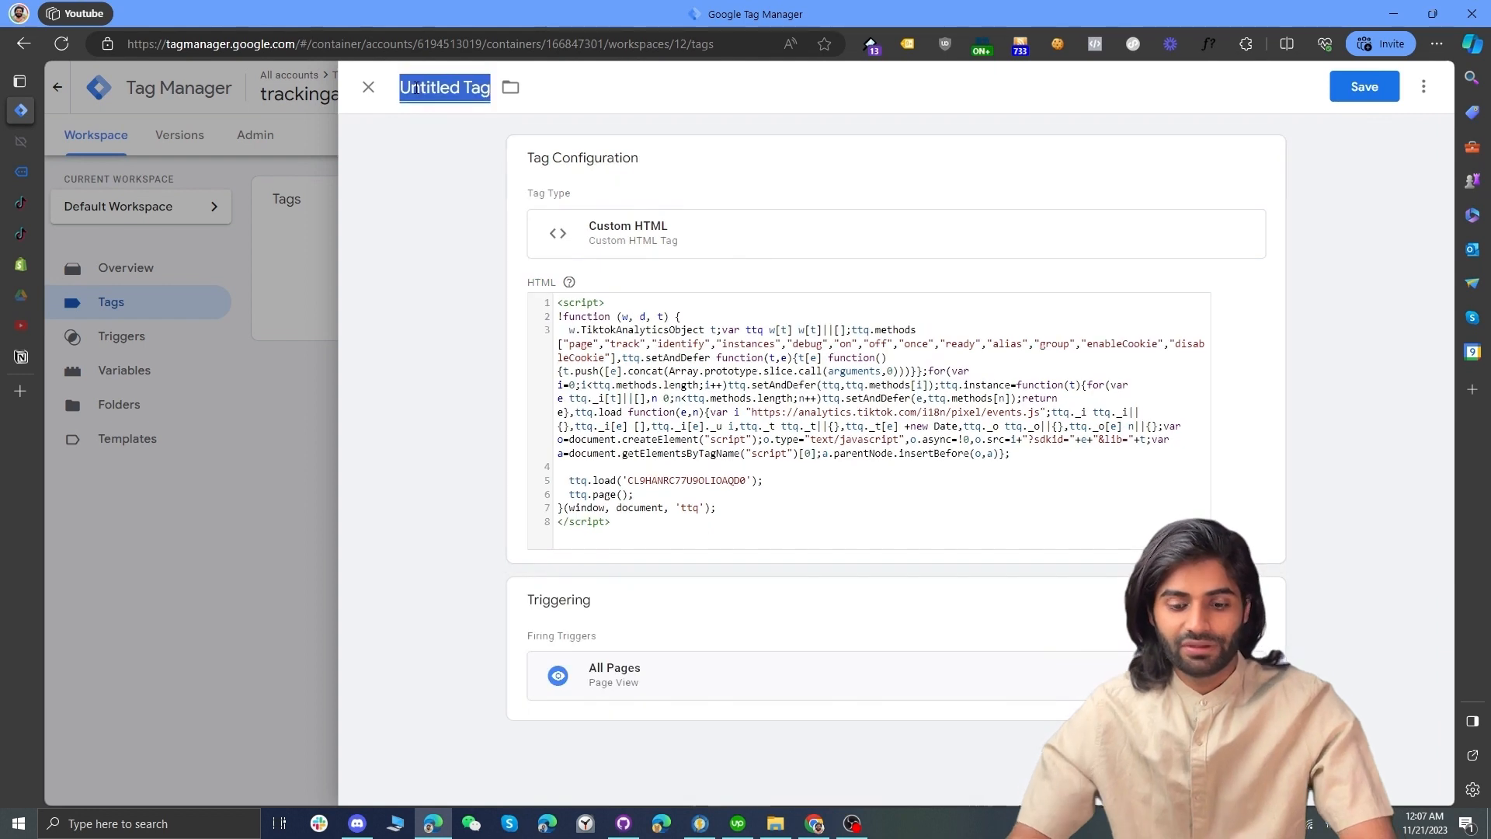
type("d")
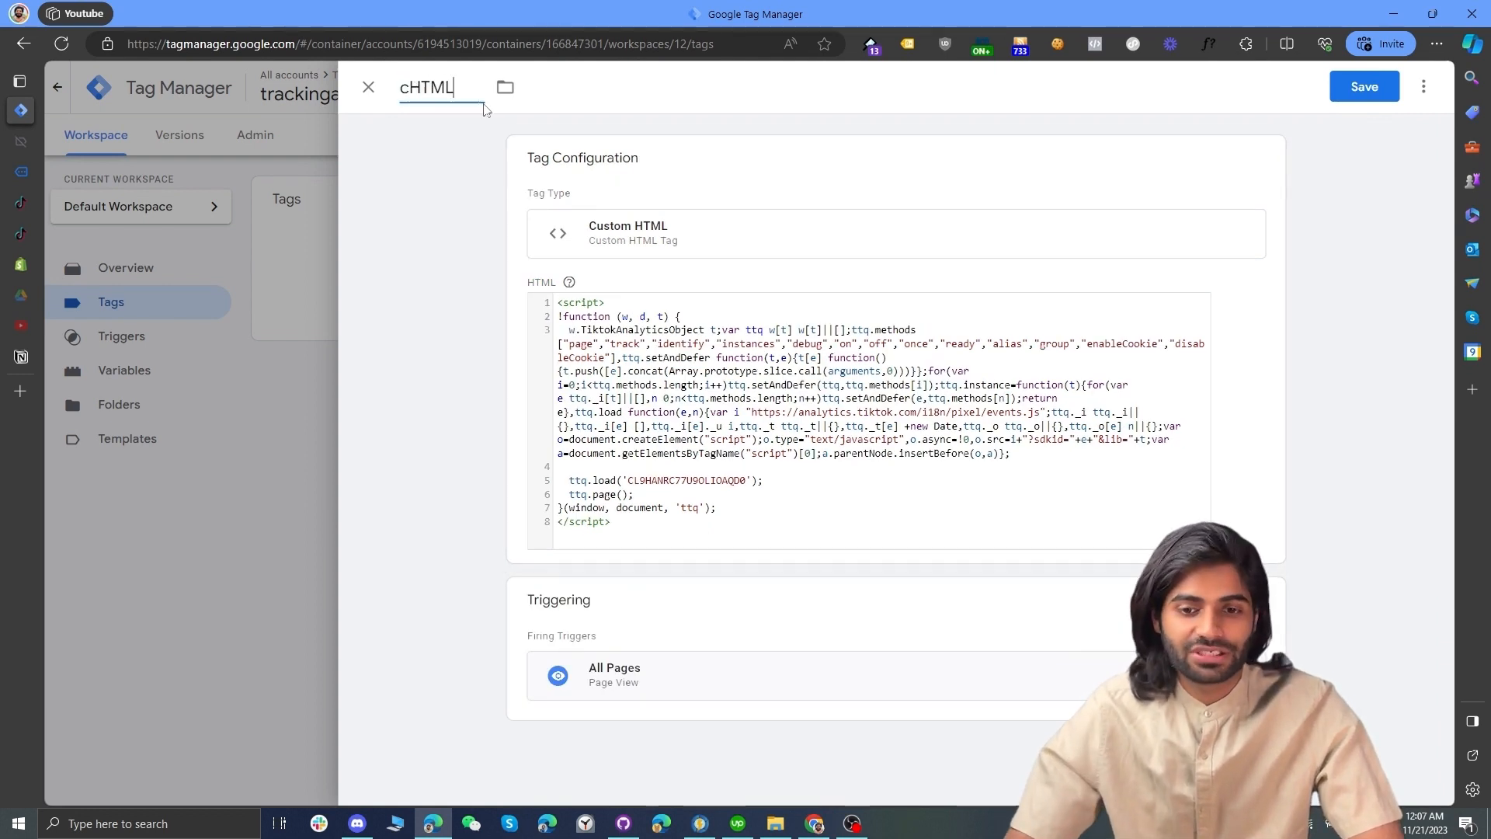
type(" TT Confi")
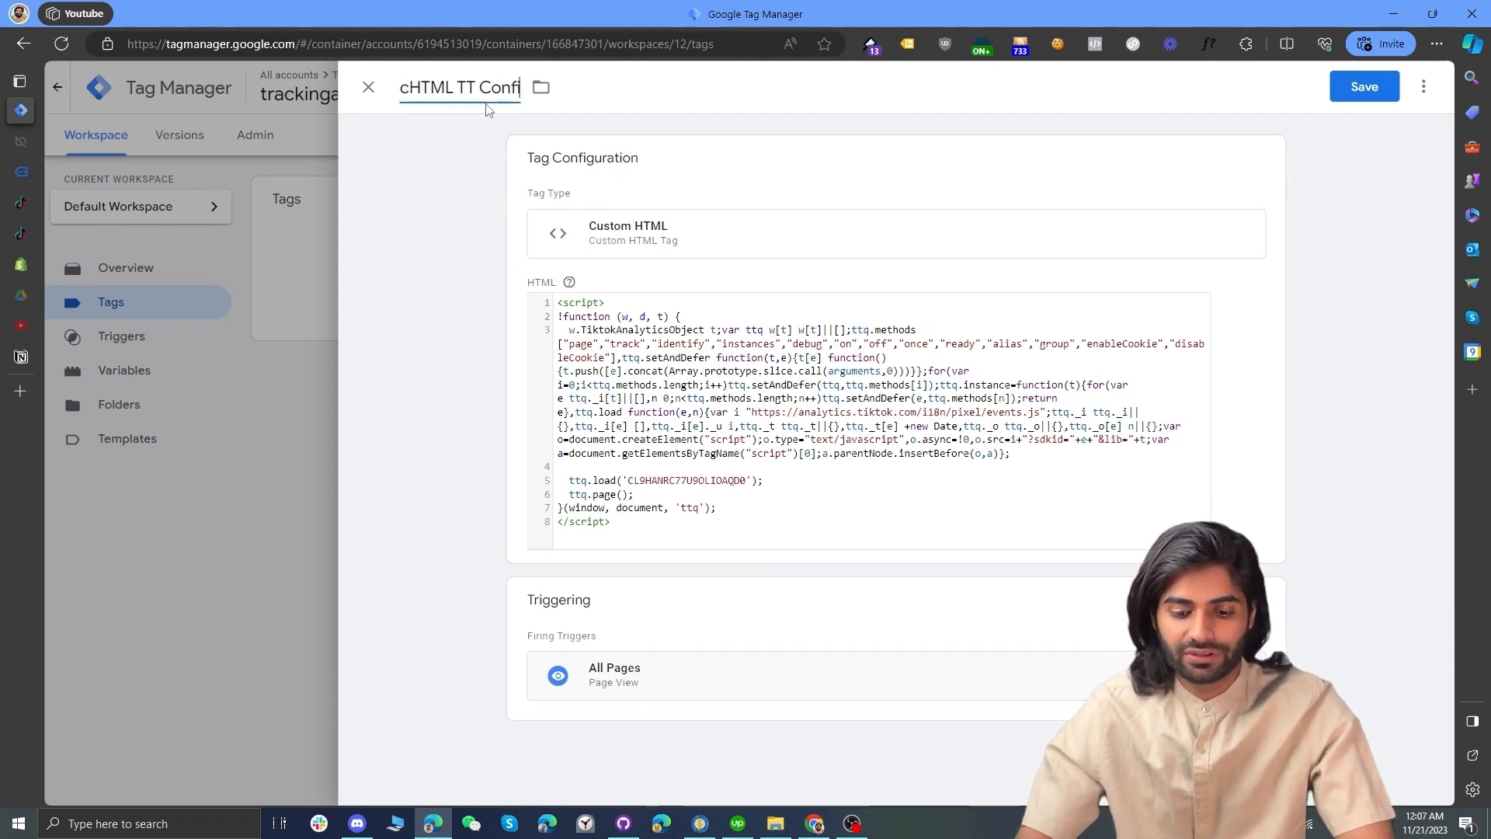
type("guraiton Tag")
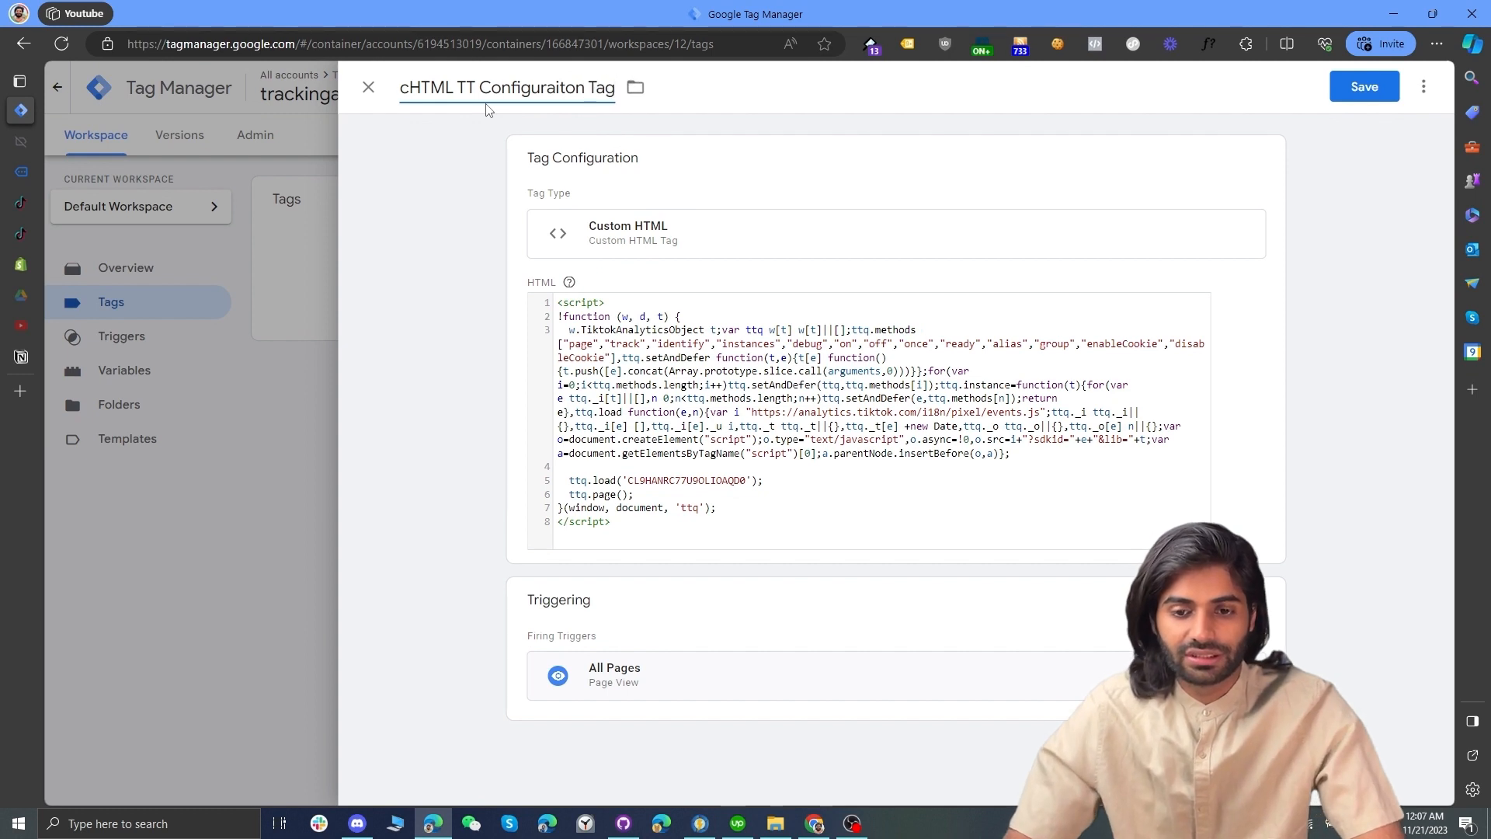
right_click(581, 98)
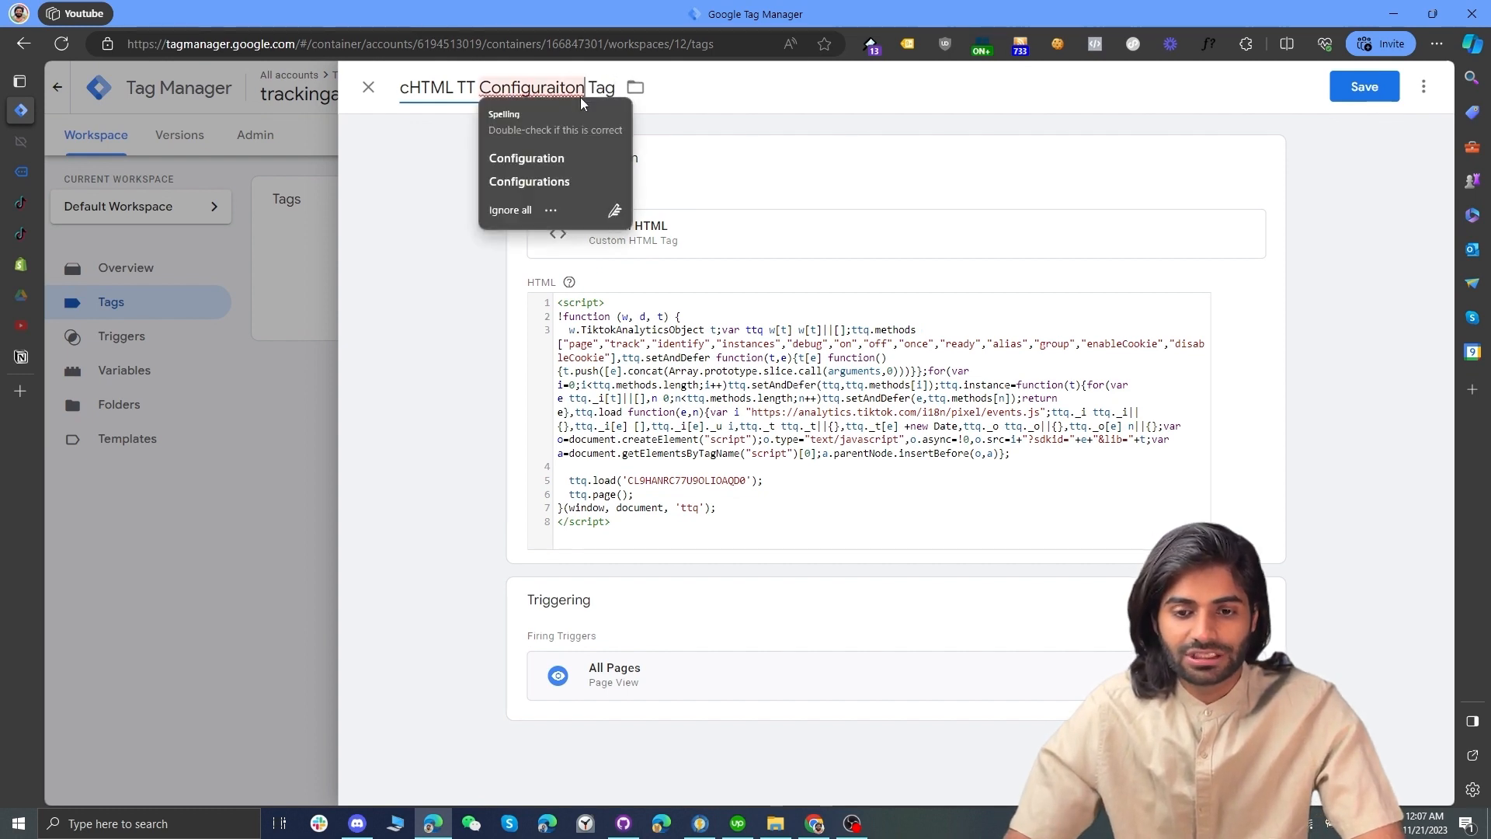
left_click(562, 152)
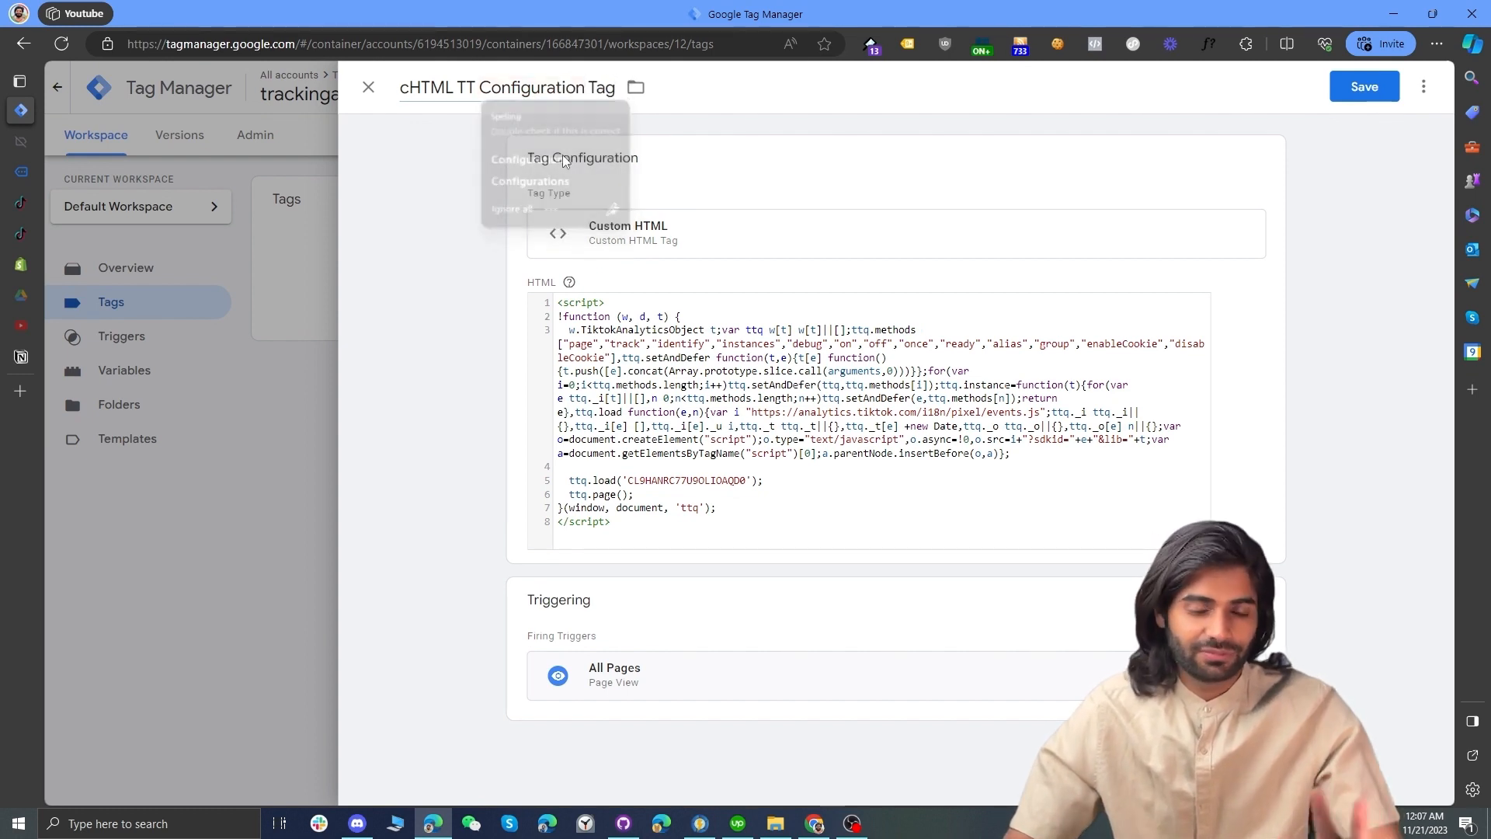
left_click(1352, 91)
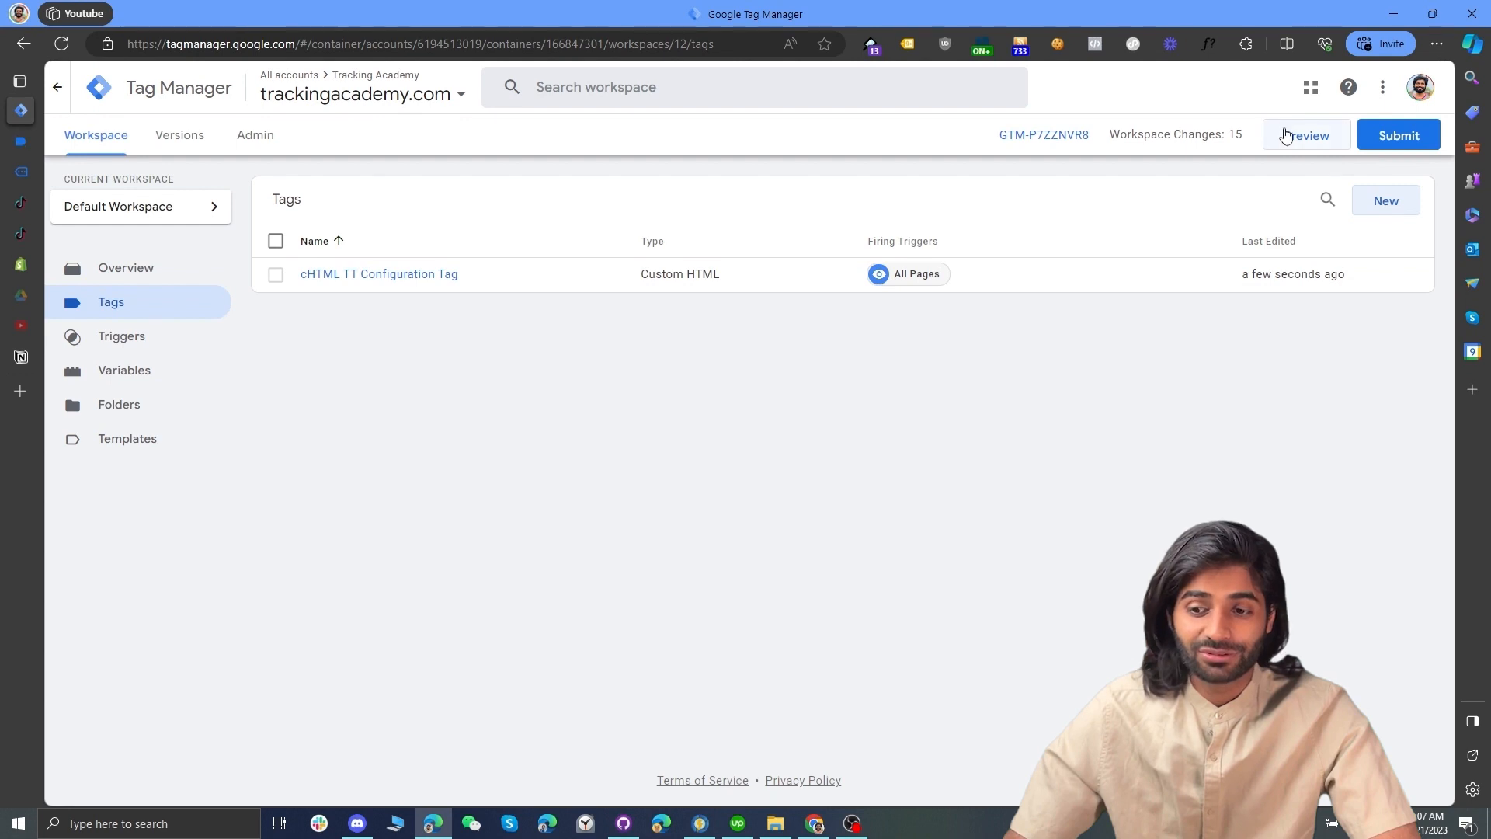
- Preview the container on the store and inspect the pixel's Page View event and warnings in TikTok Pixel Helper
left_click(1286, 135)
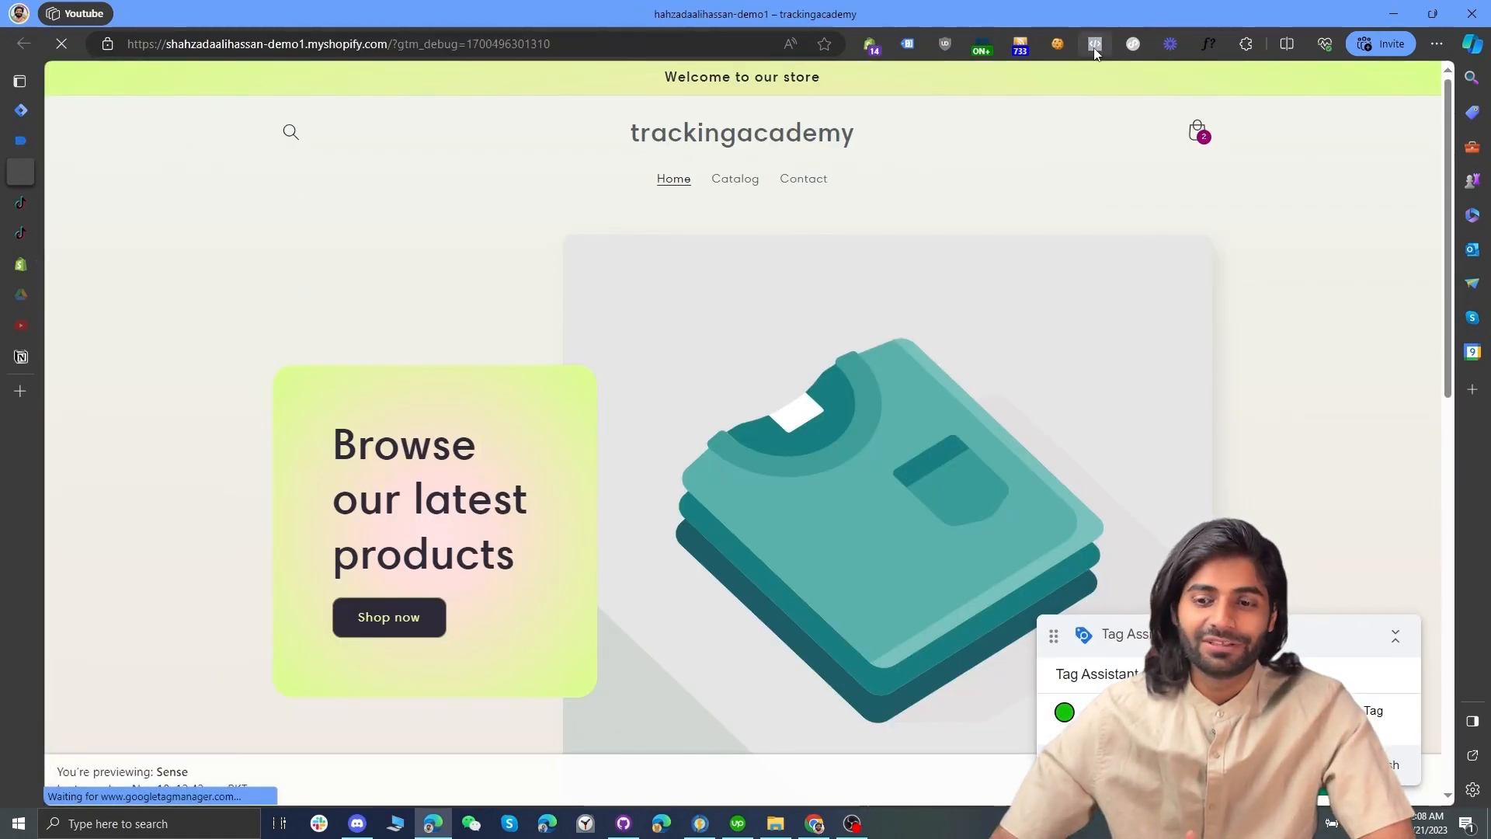
left_click(1123, 49)
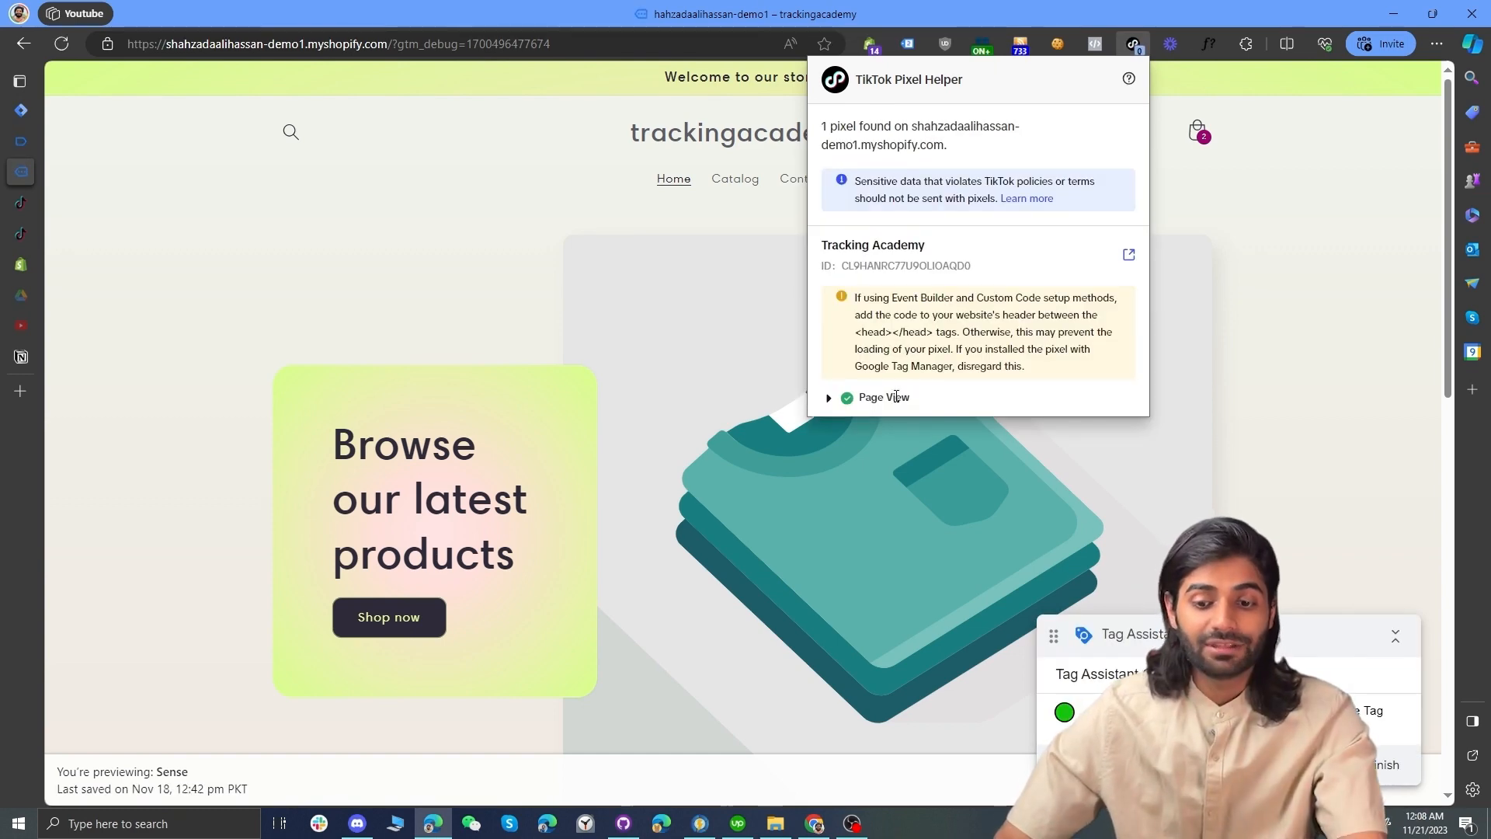
left_click(896, 397)
scroll(897, 400, "down", 1)
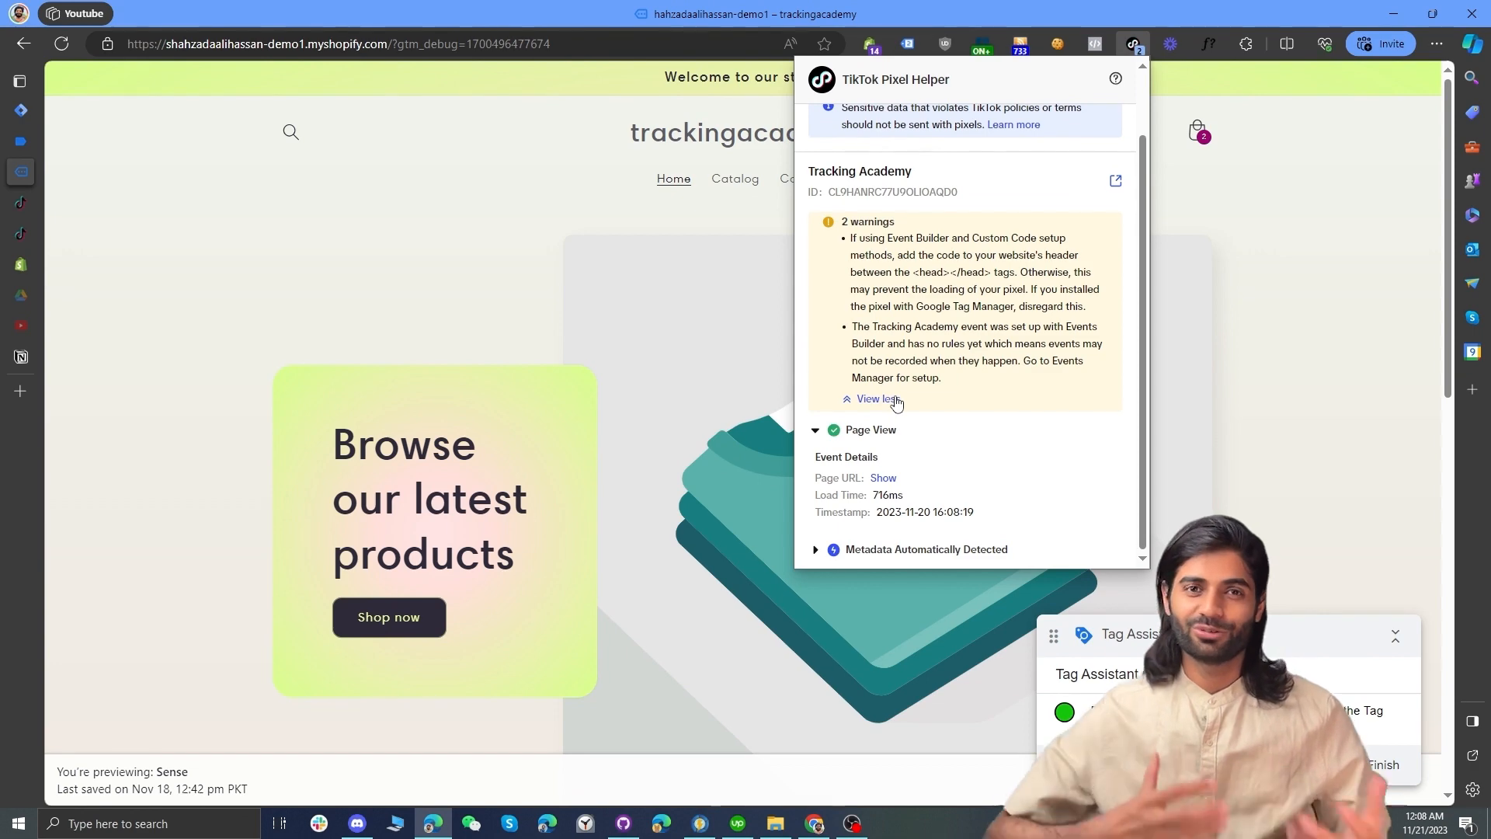
left_click(896, 400)
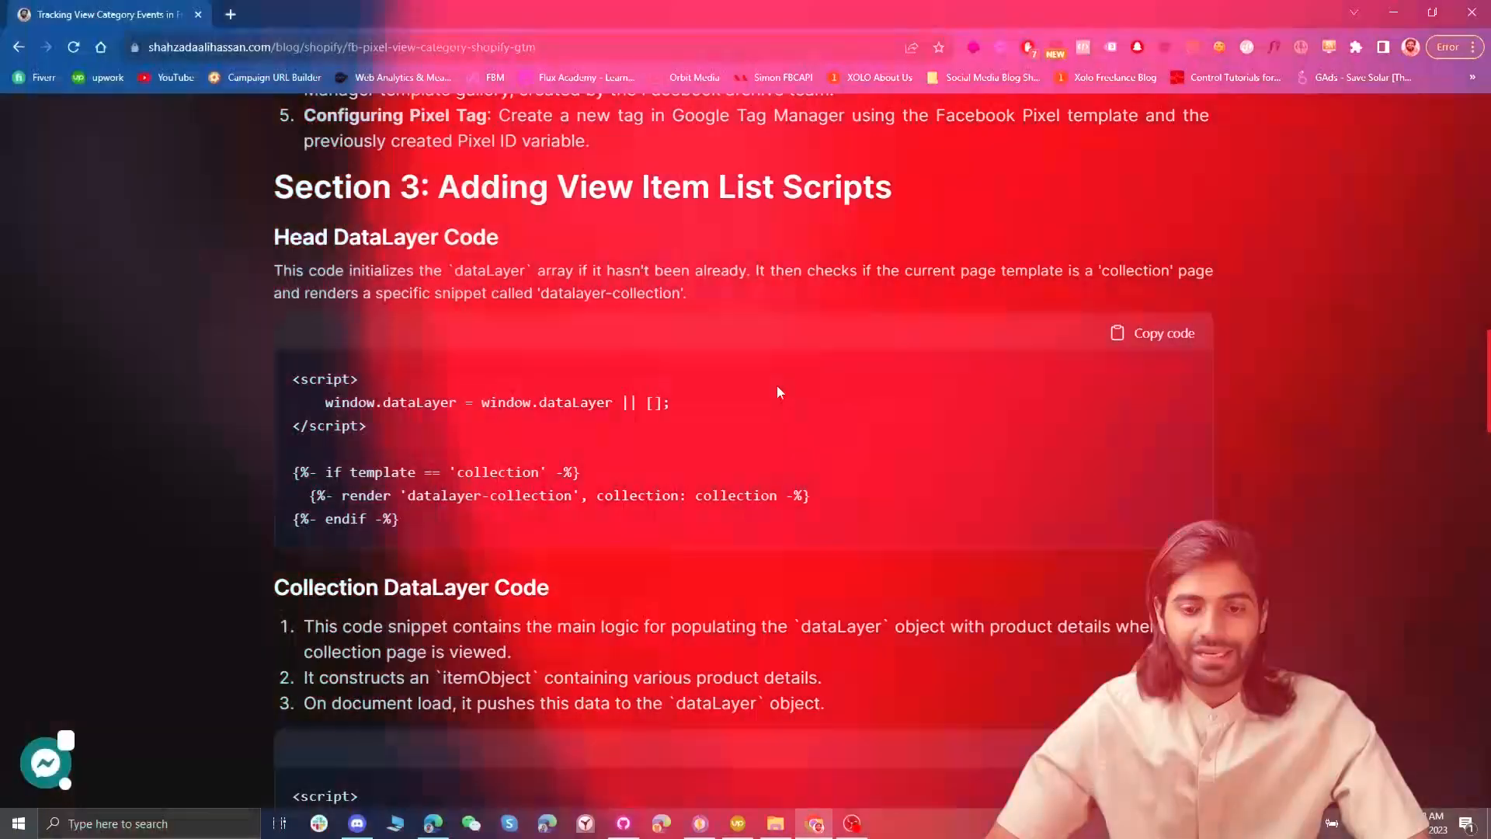
- Review the View Item List scripts in the blog article, dock its window to half the screen and switch to the Shopify theme code editor
scroll(780, 392, "down", 1)
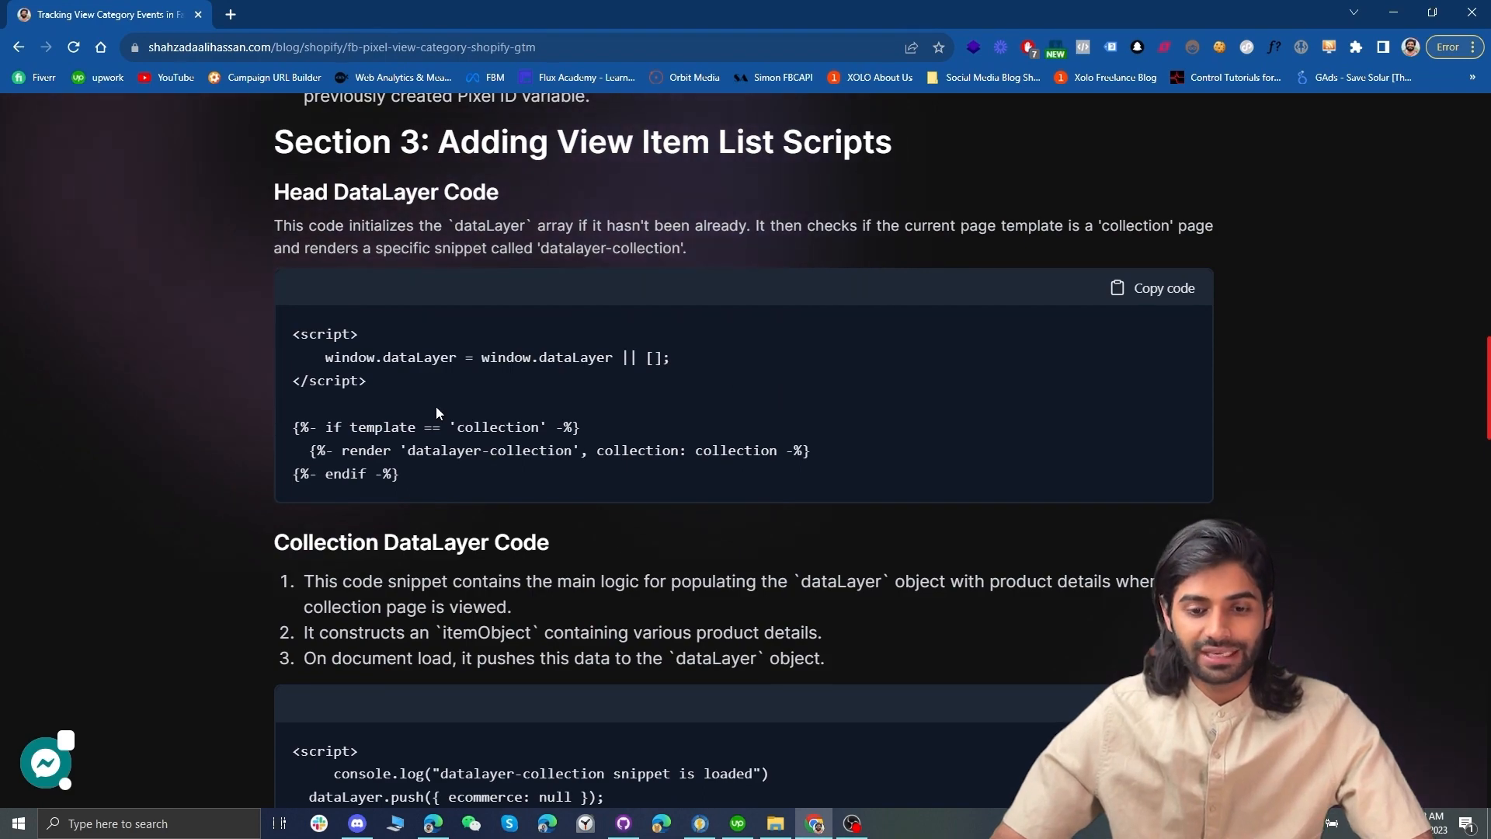
scroll(436, 407, "down", 10)
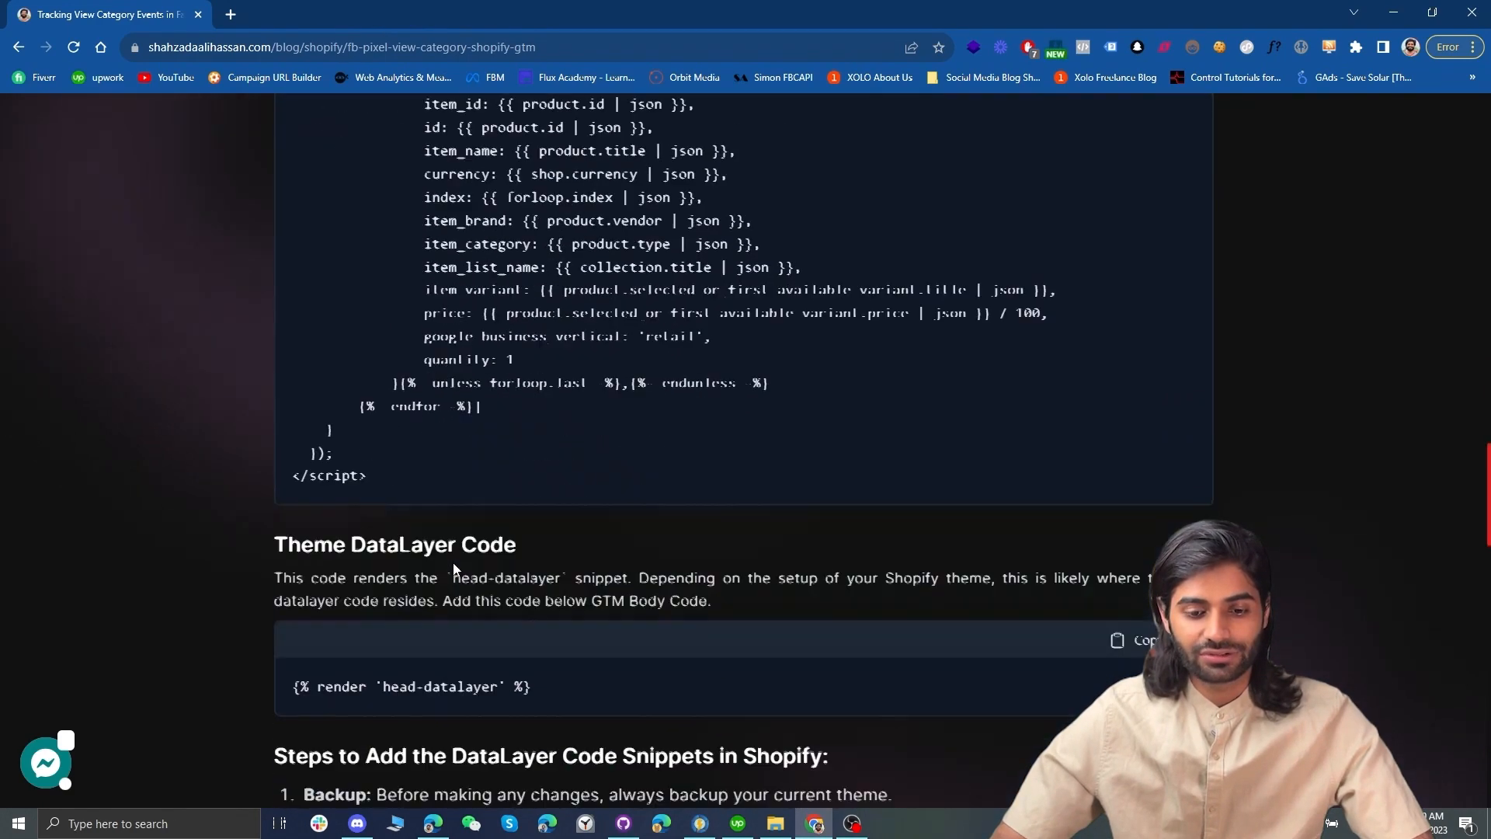
scroll(454, 570, "down", 1)
scroll(500, 537, "up", 10)
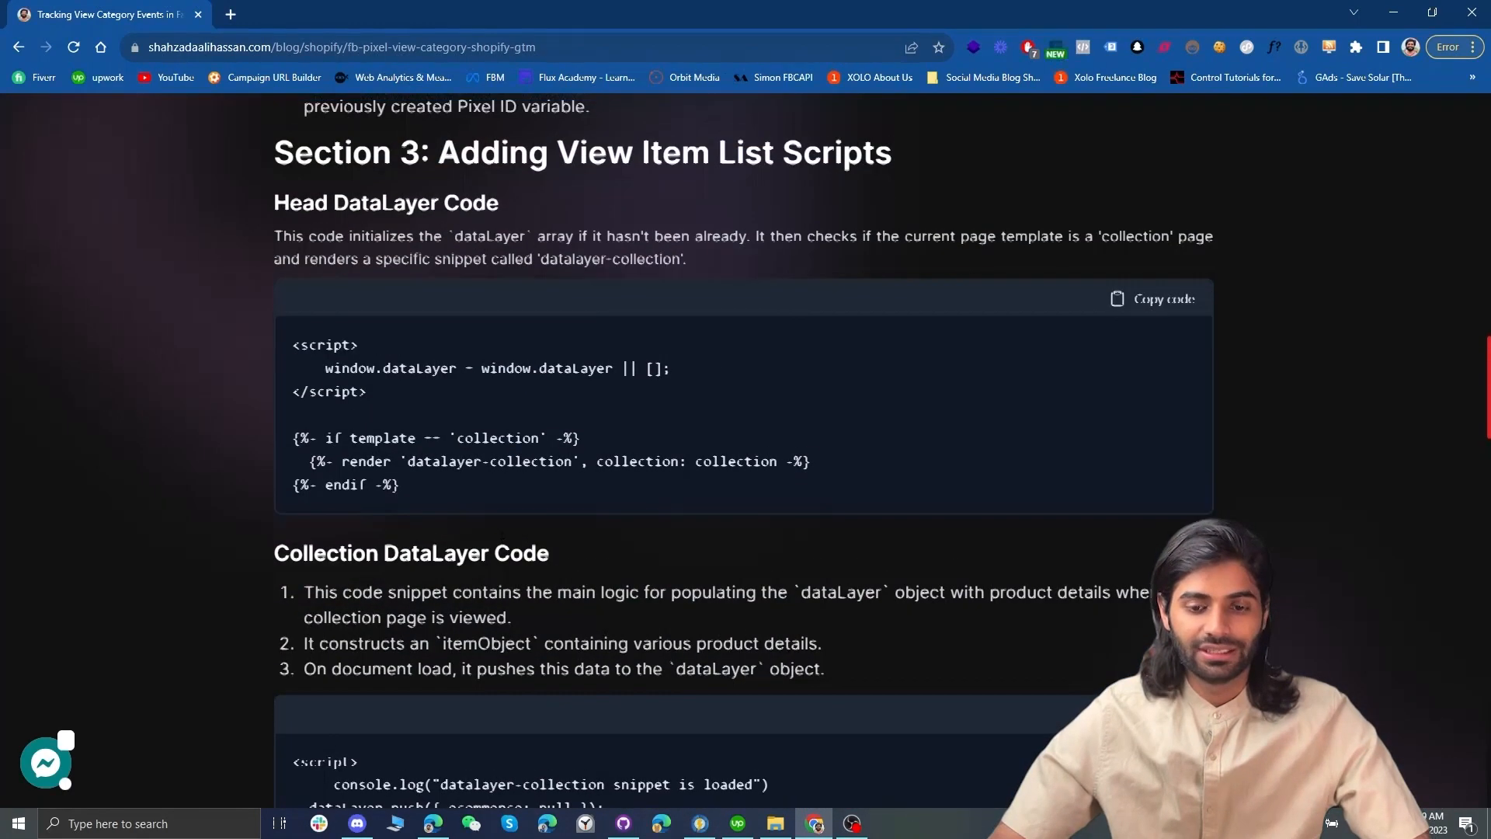
left_click_drag(912, 7, 1490, 287)
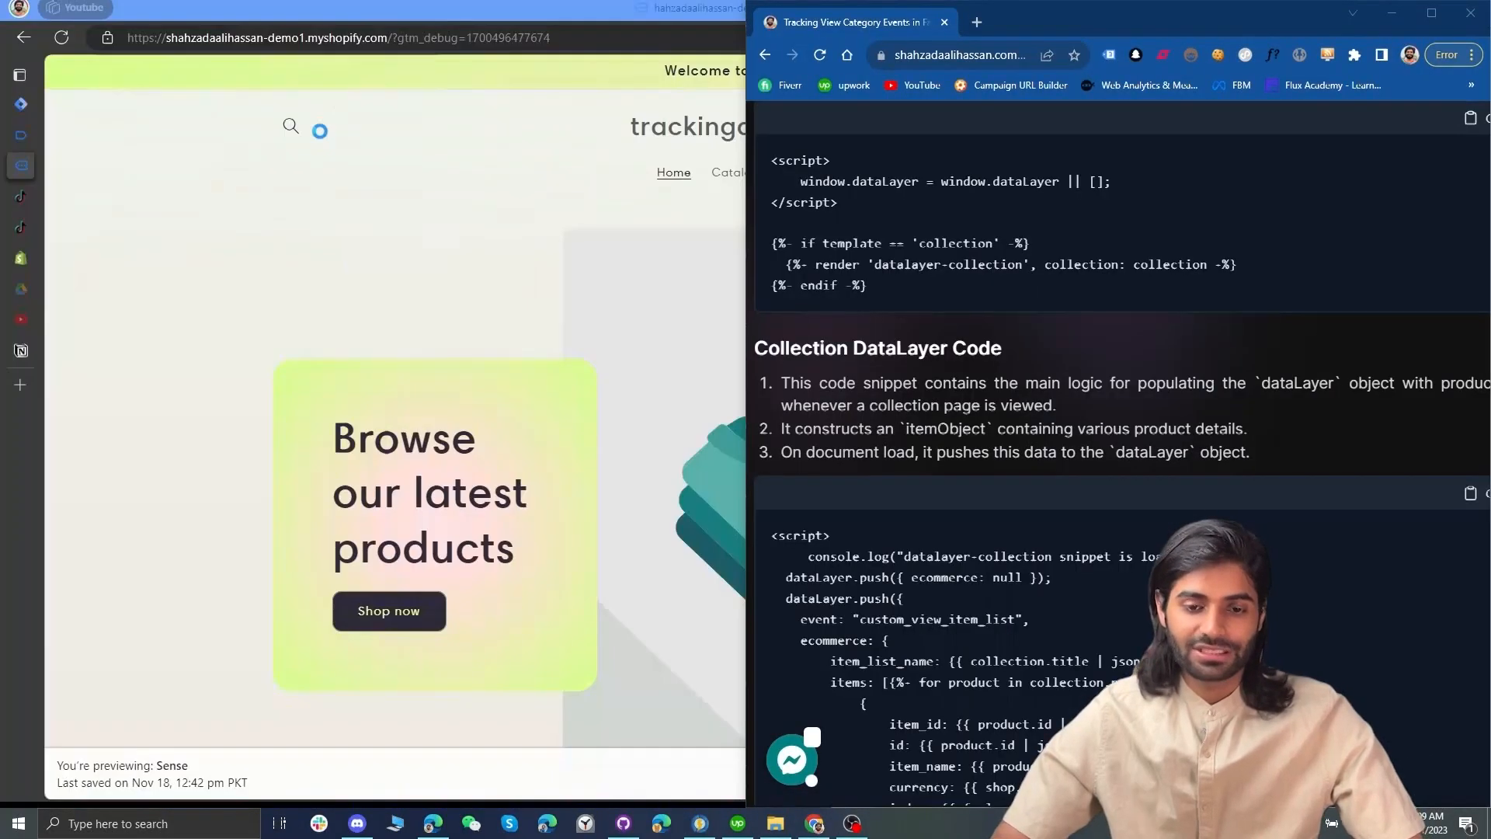
left_click(315, 132)
mouse_move(38, 172)
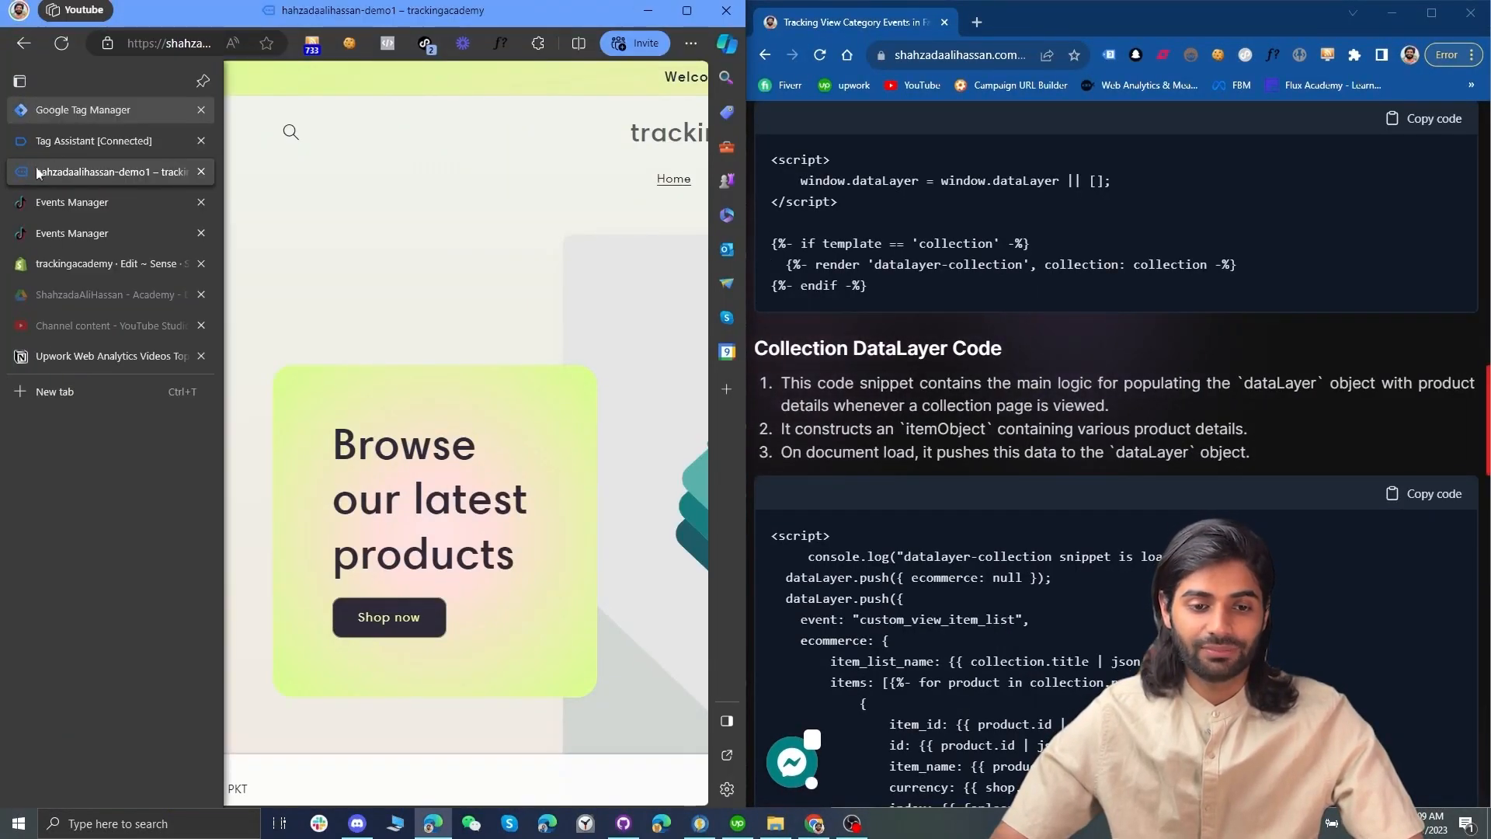
left_click(45, 264)
left_click(680, 16)
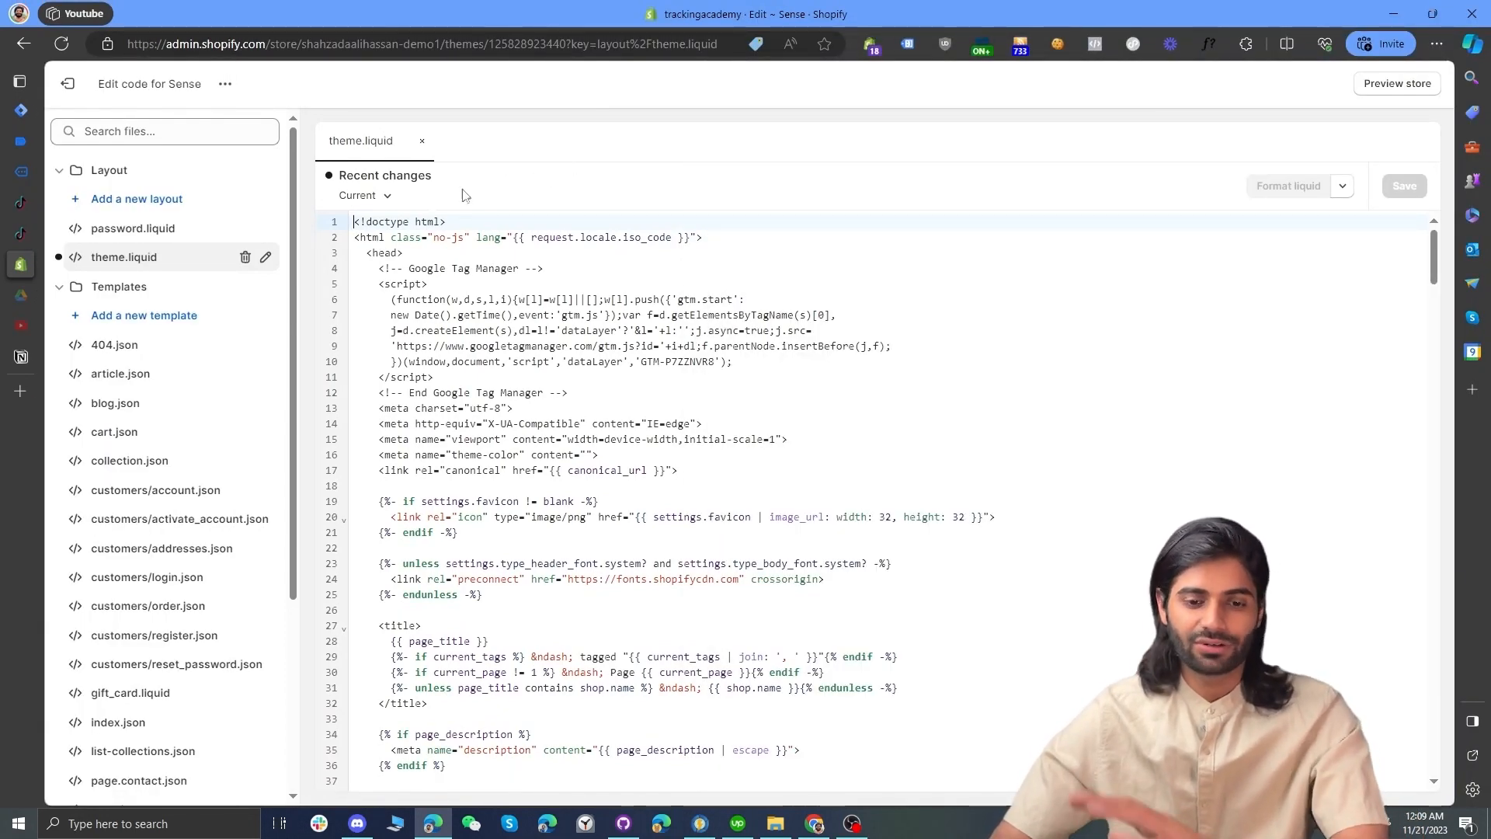
- Add a new theme snippet named head-datalayer
left_click(117, 287)
left_click(117, 345)
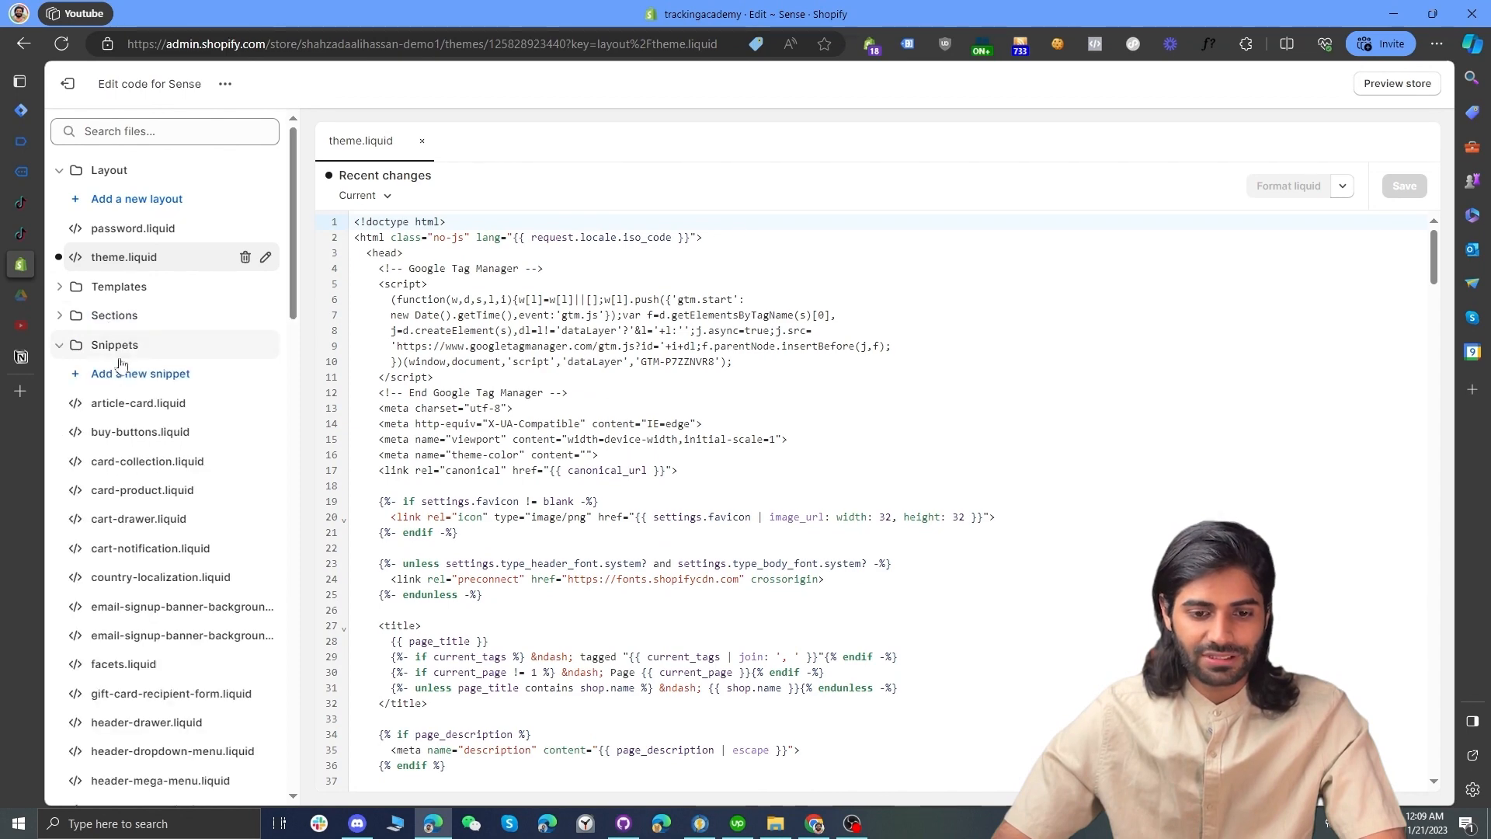
left_click(124, 374)
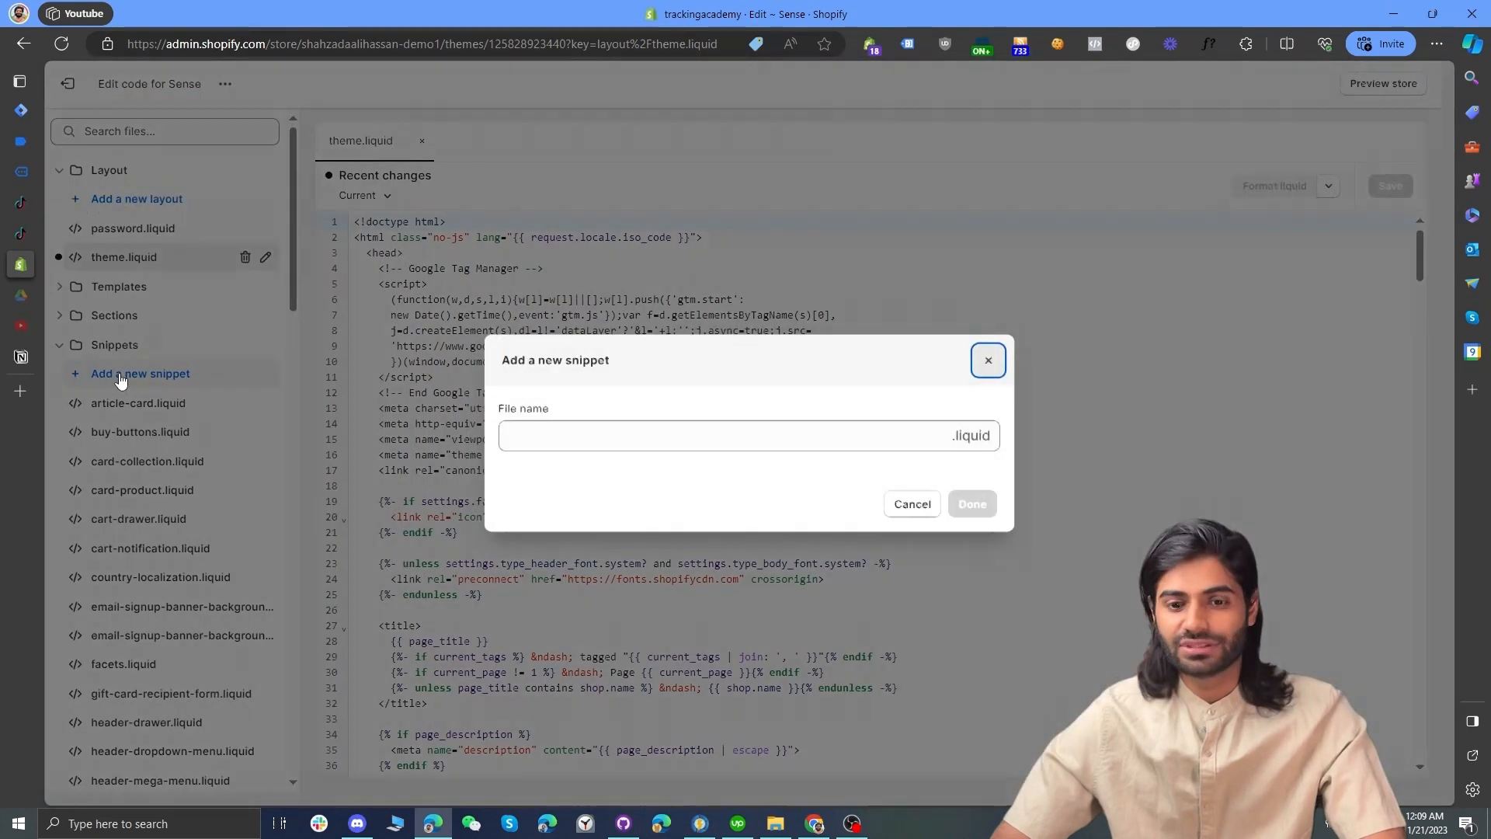
left_click(640, 435)
type("head-datalayer")
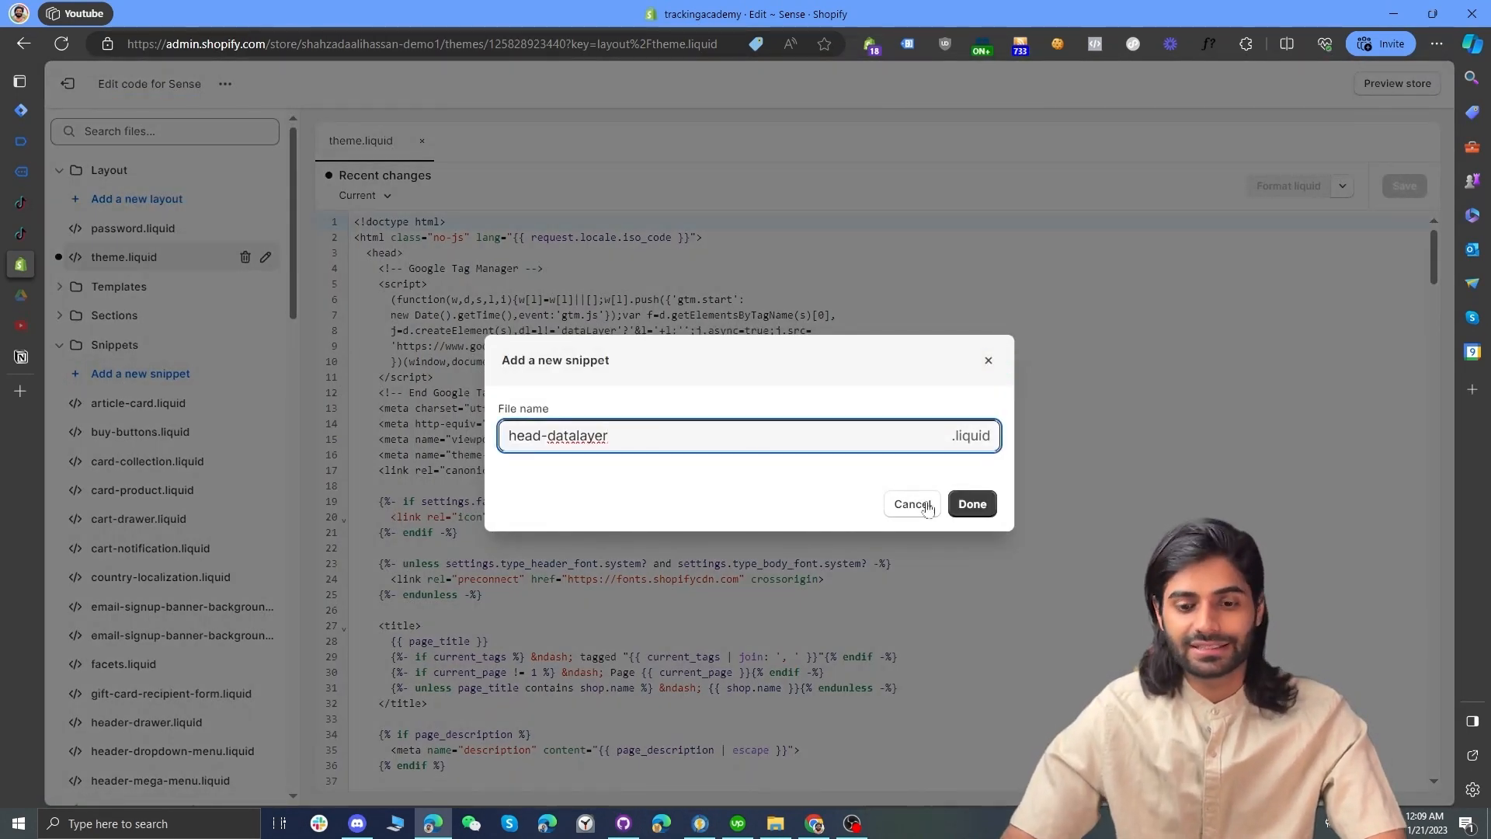
left_click(971, 506)
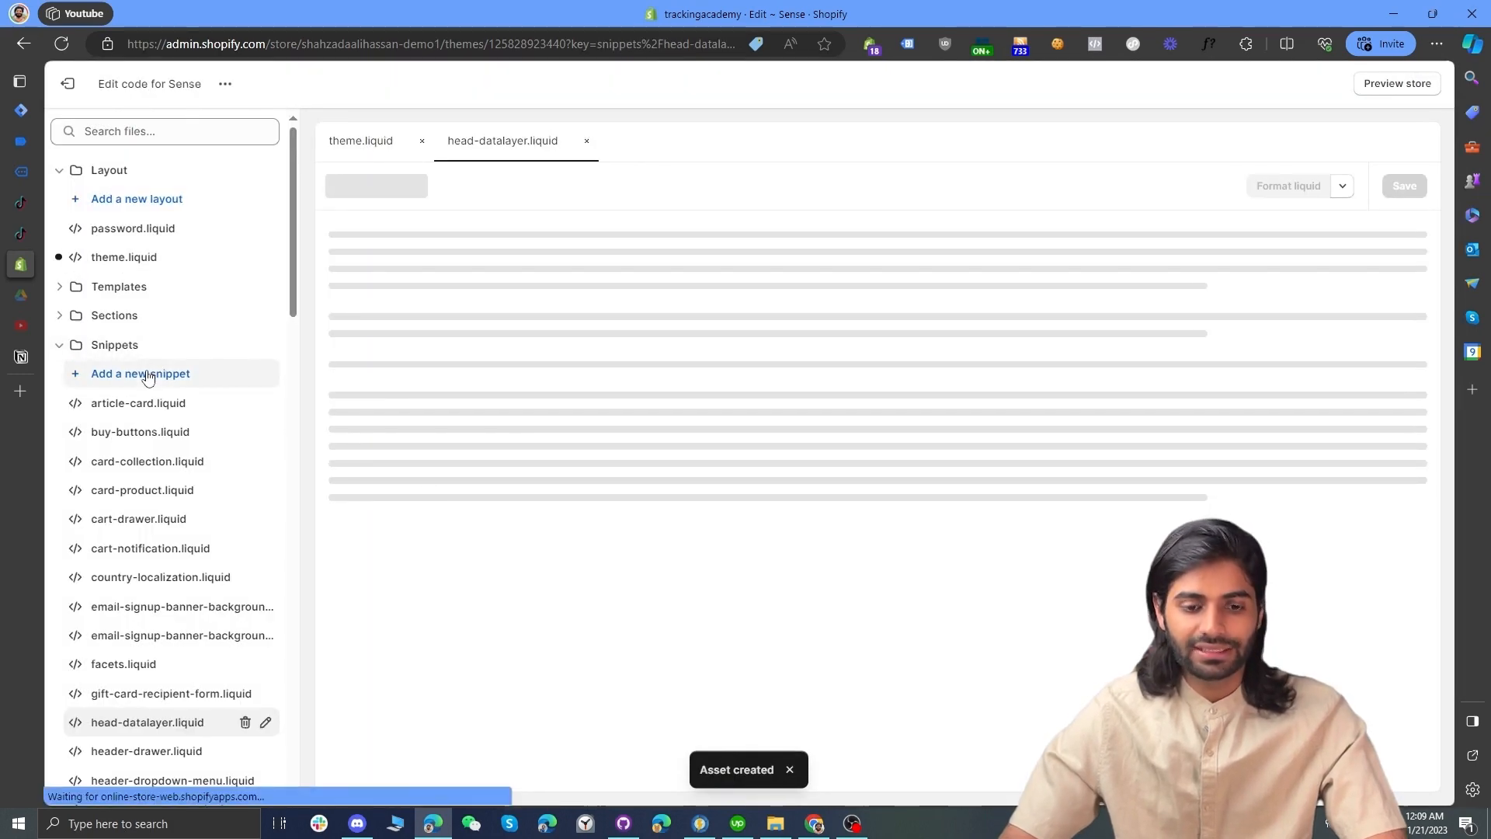
- Add another theme snippet named datalayer-collection
left_click(148, 375)
left_click(576, 433)
type("datalayer")
type("-c")
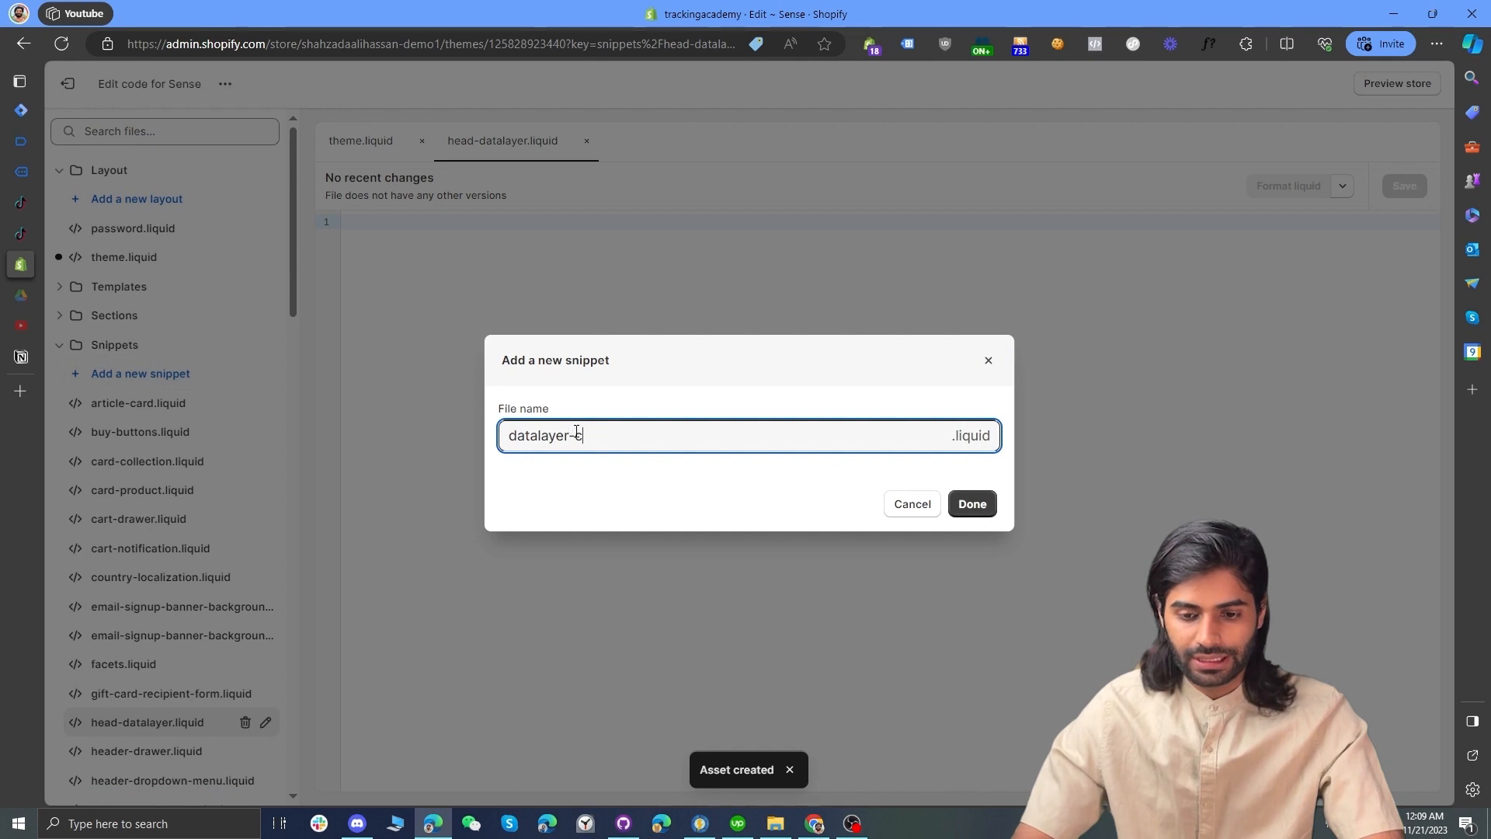
type("ollection")
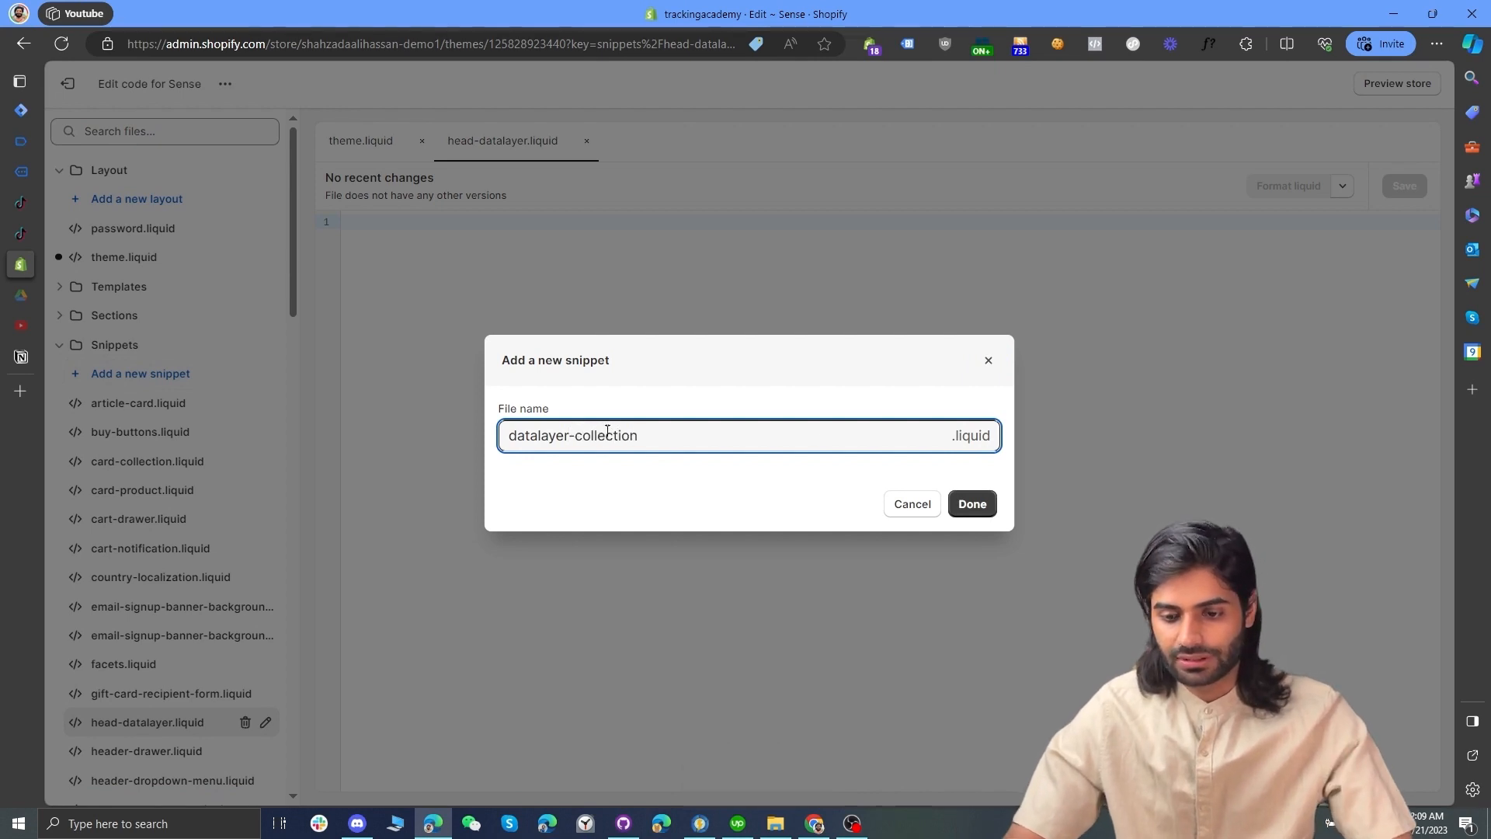
left_click(992, 511)
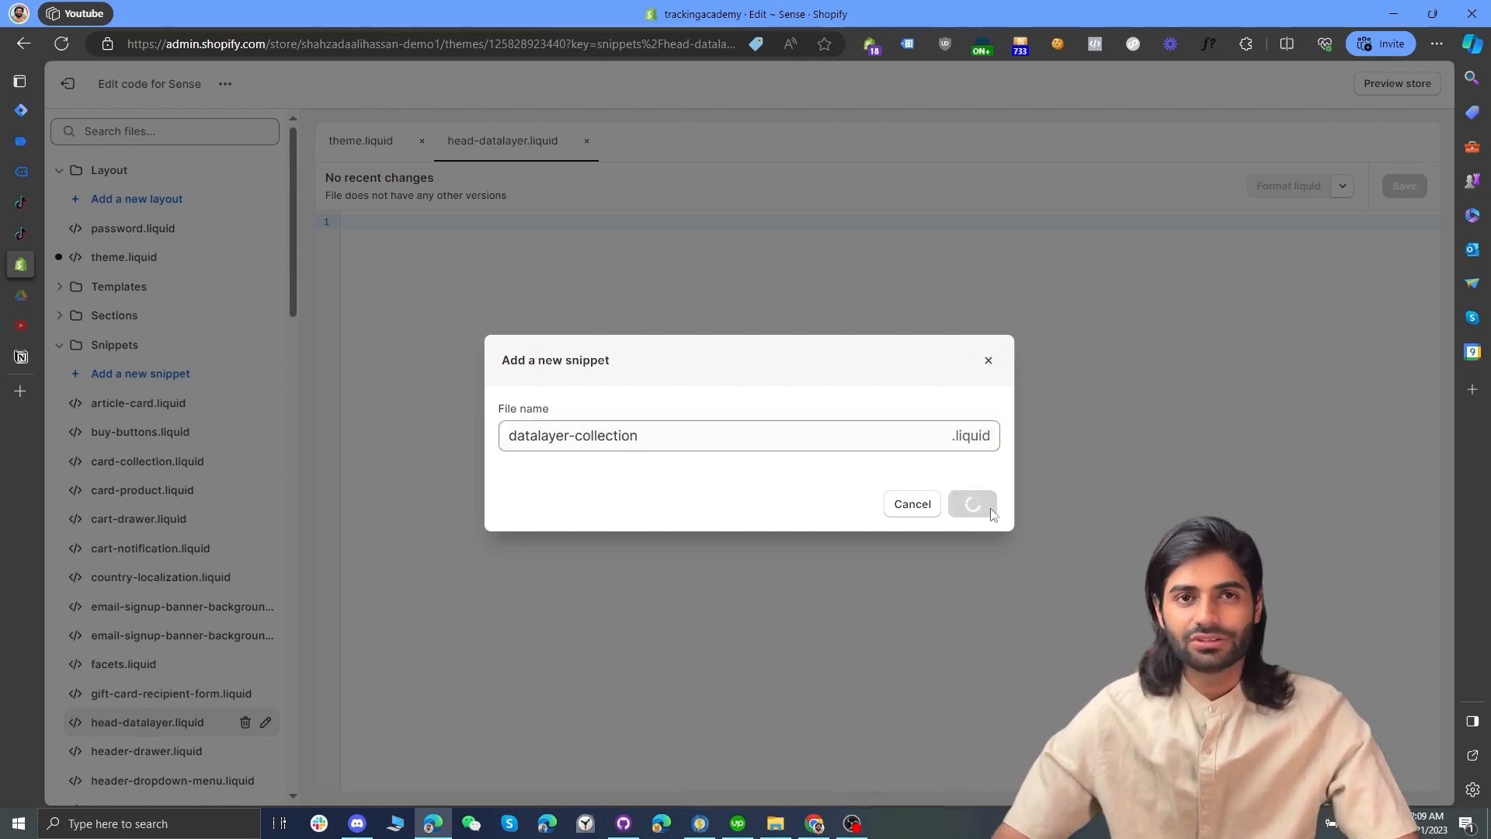
- Copy the Head DataLayer Code from the article into head-datalayer.liquid, format the code and save the file
left_click(813, 825)
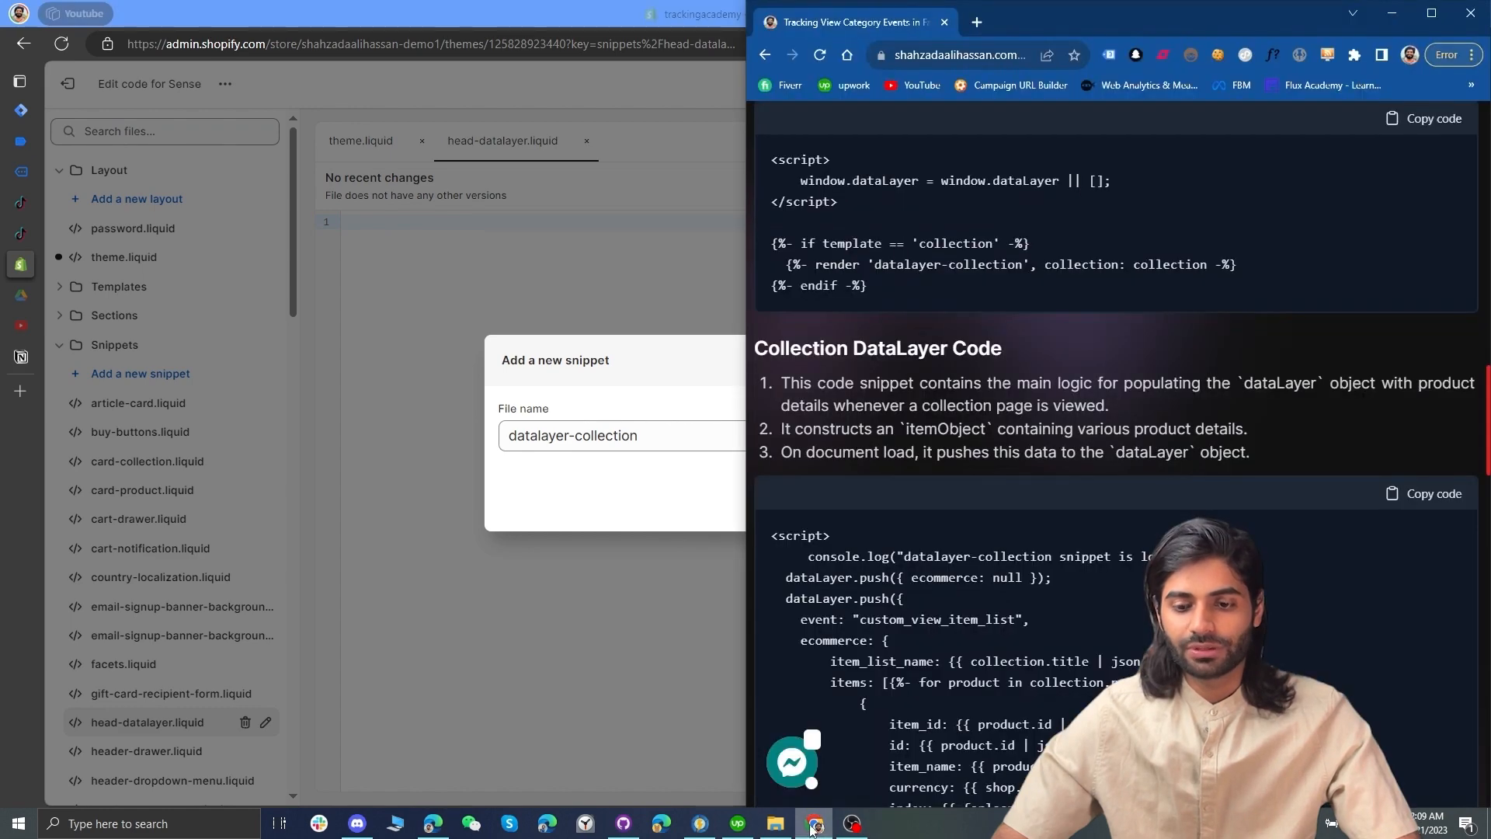
scroll(1173, 499, "up", 4)
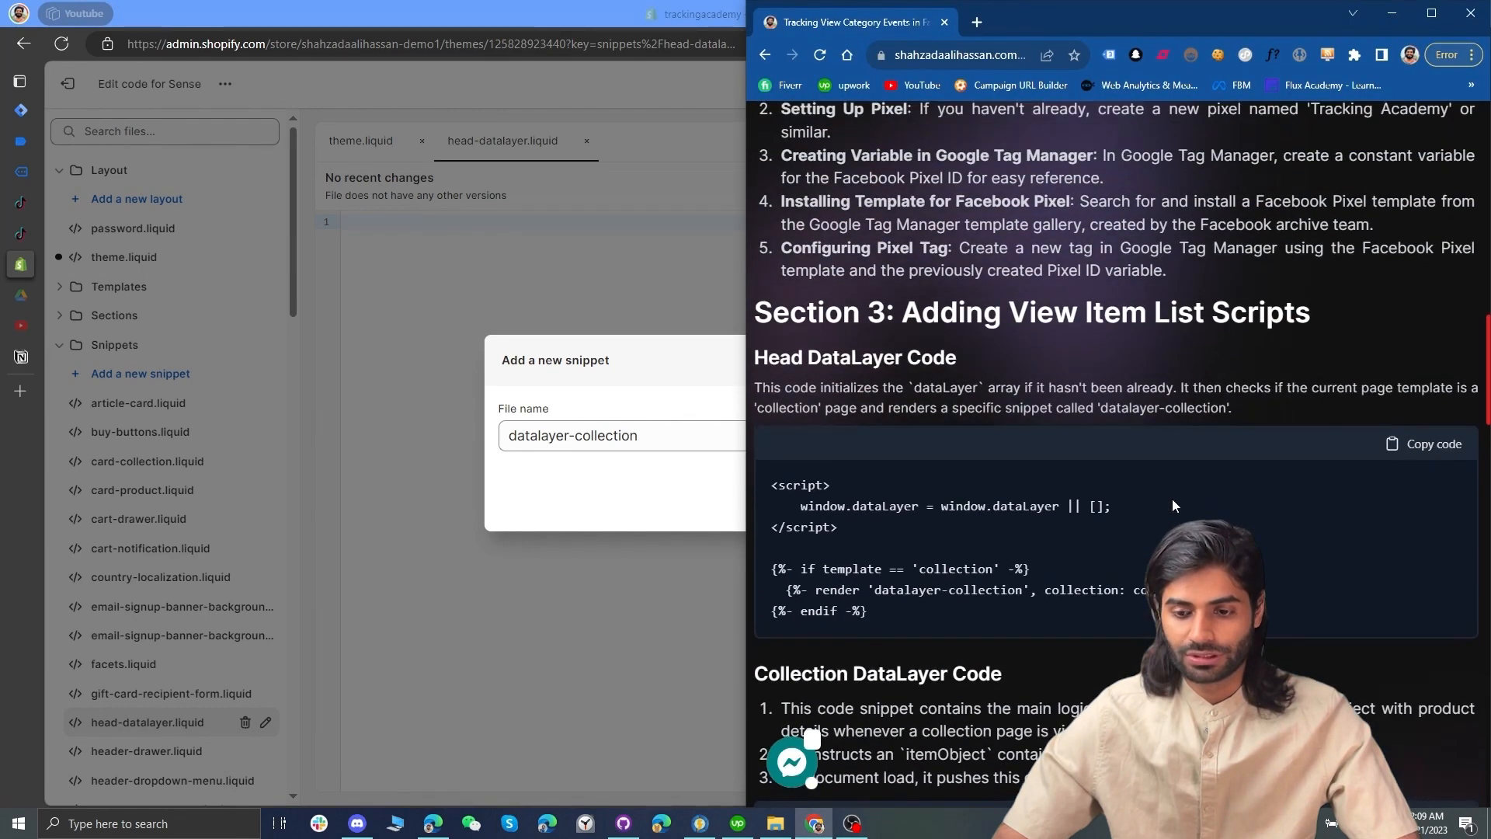
left_click(1443, 444)
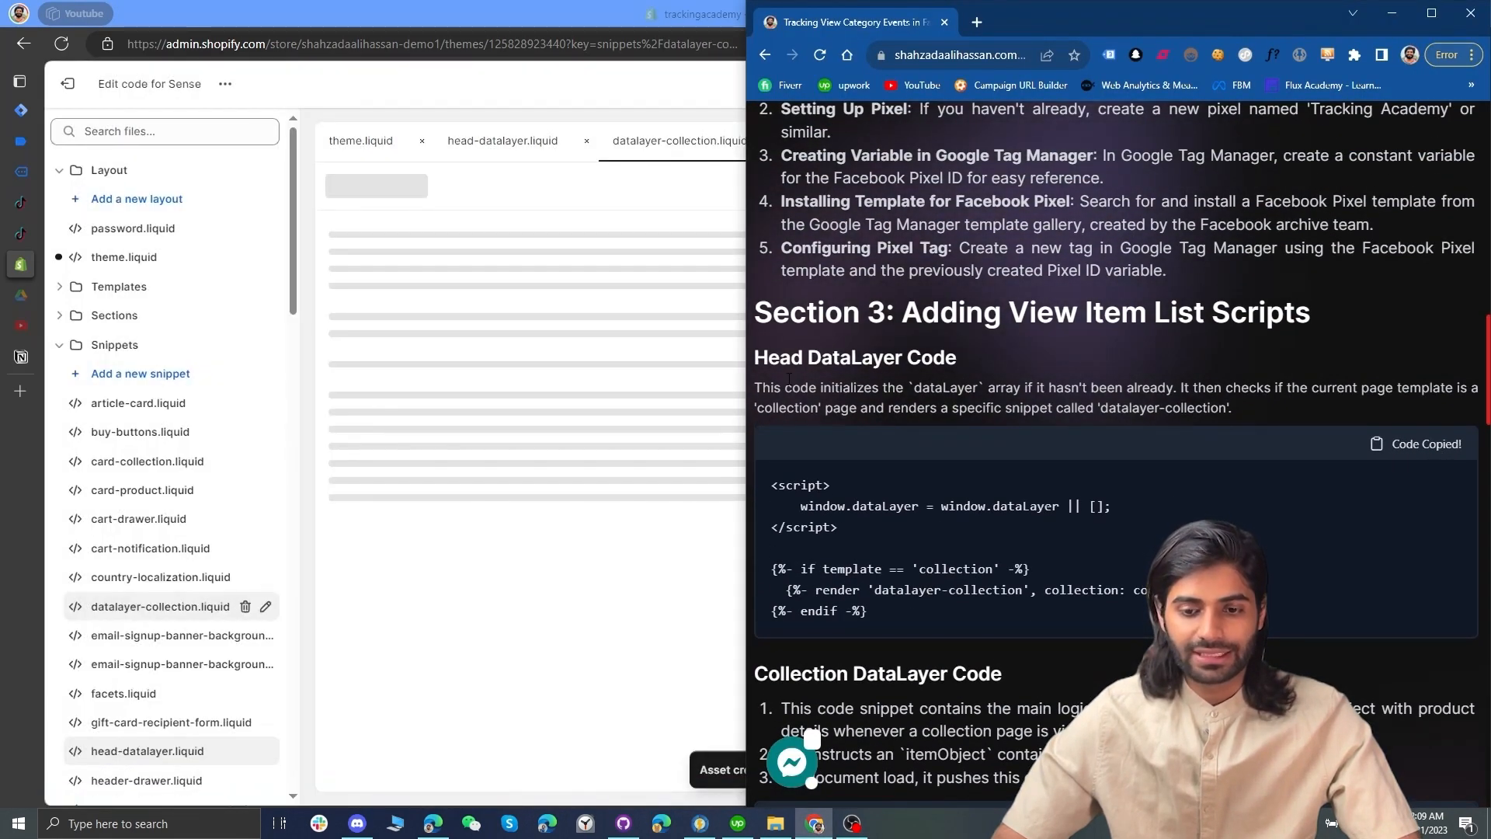
left_click(509, 147)
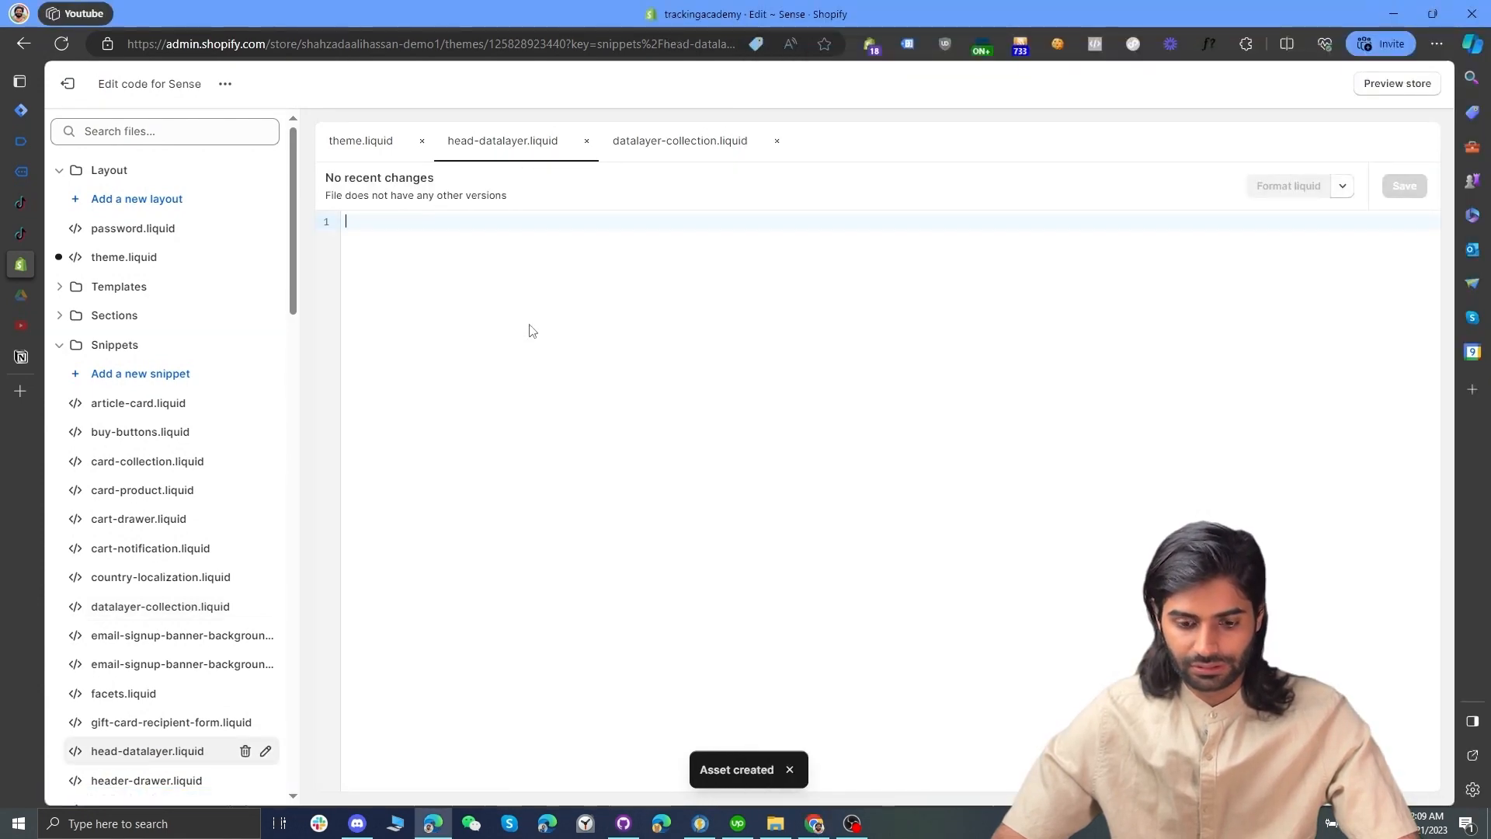
key("ctrl+v")
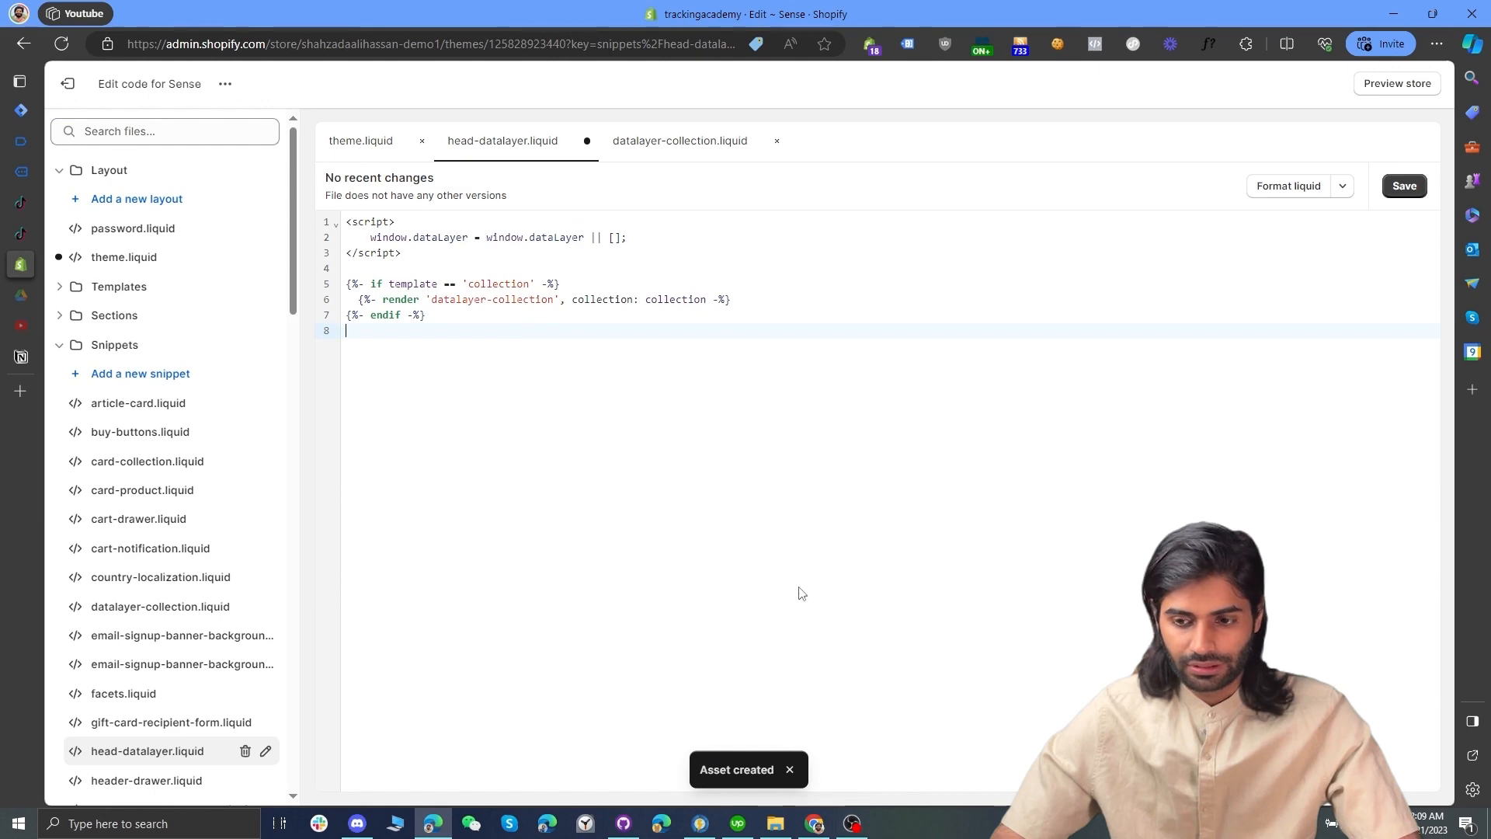
left_click(1319, 186)
left_click(1404, 186)
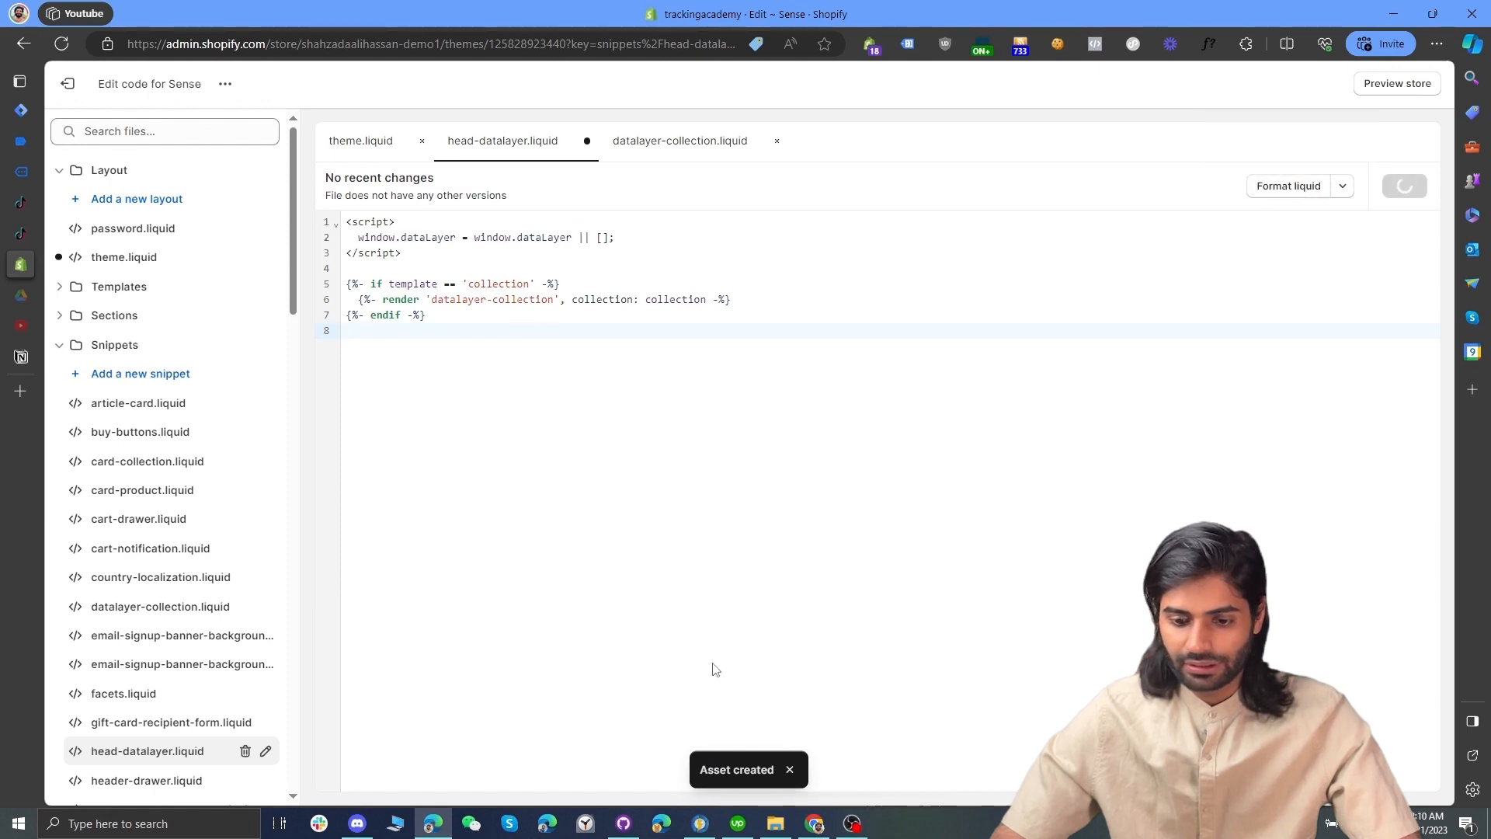
- Copy the Collection DataLayer Code from the article into datalayer-collection.liquid and save the file
left_click(814, 823)
scroll(1183, 494, "down", 3)
scroll(1182, 494, "down", 5)
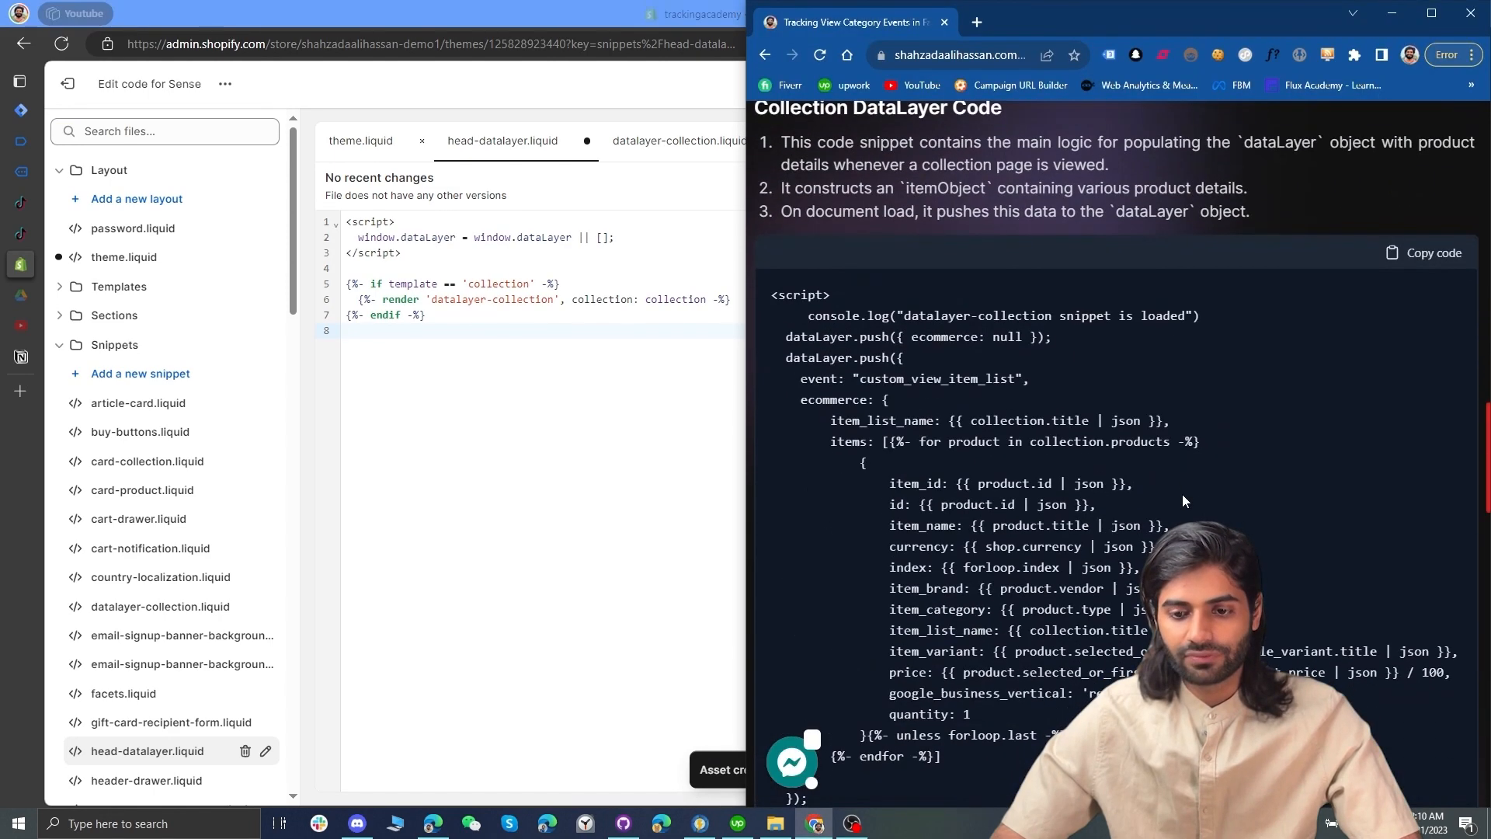
left_click(1435, 263)
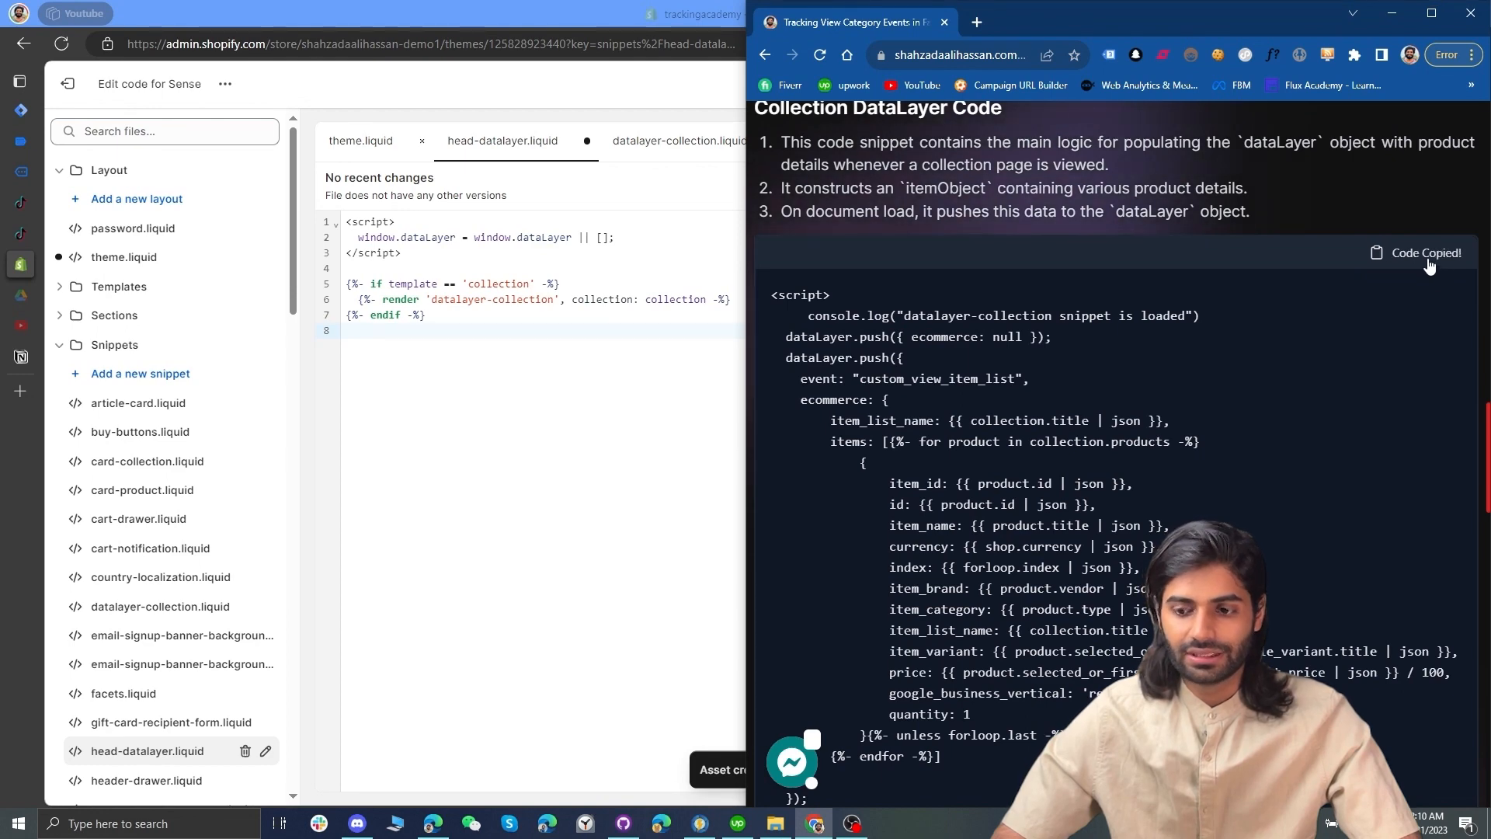
left_click(659, 188)
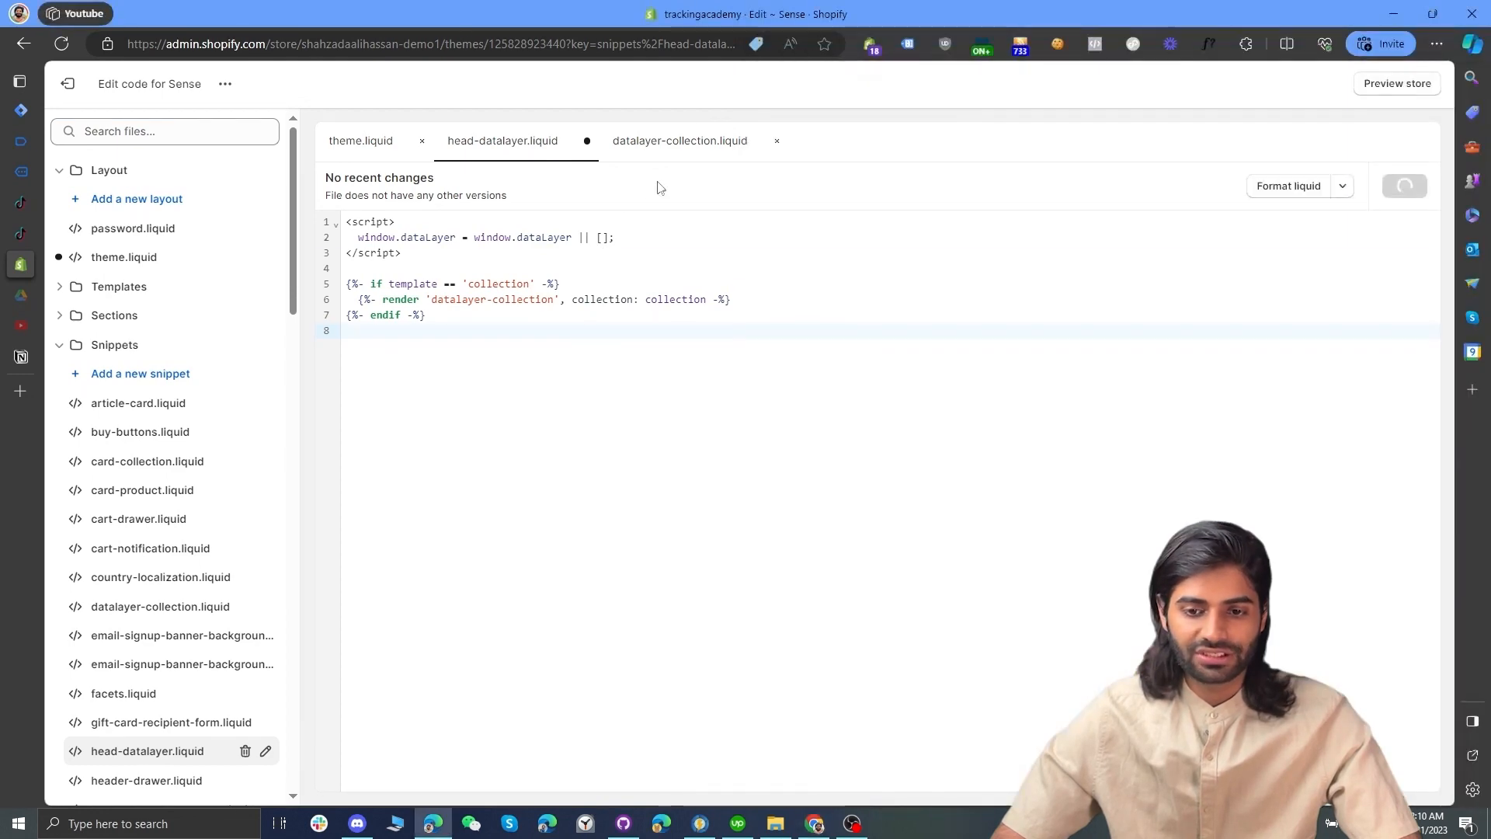
left_click(680, 140)
key("ctrl+v")
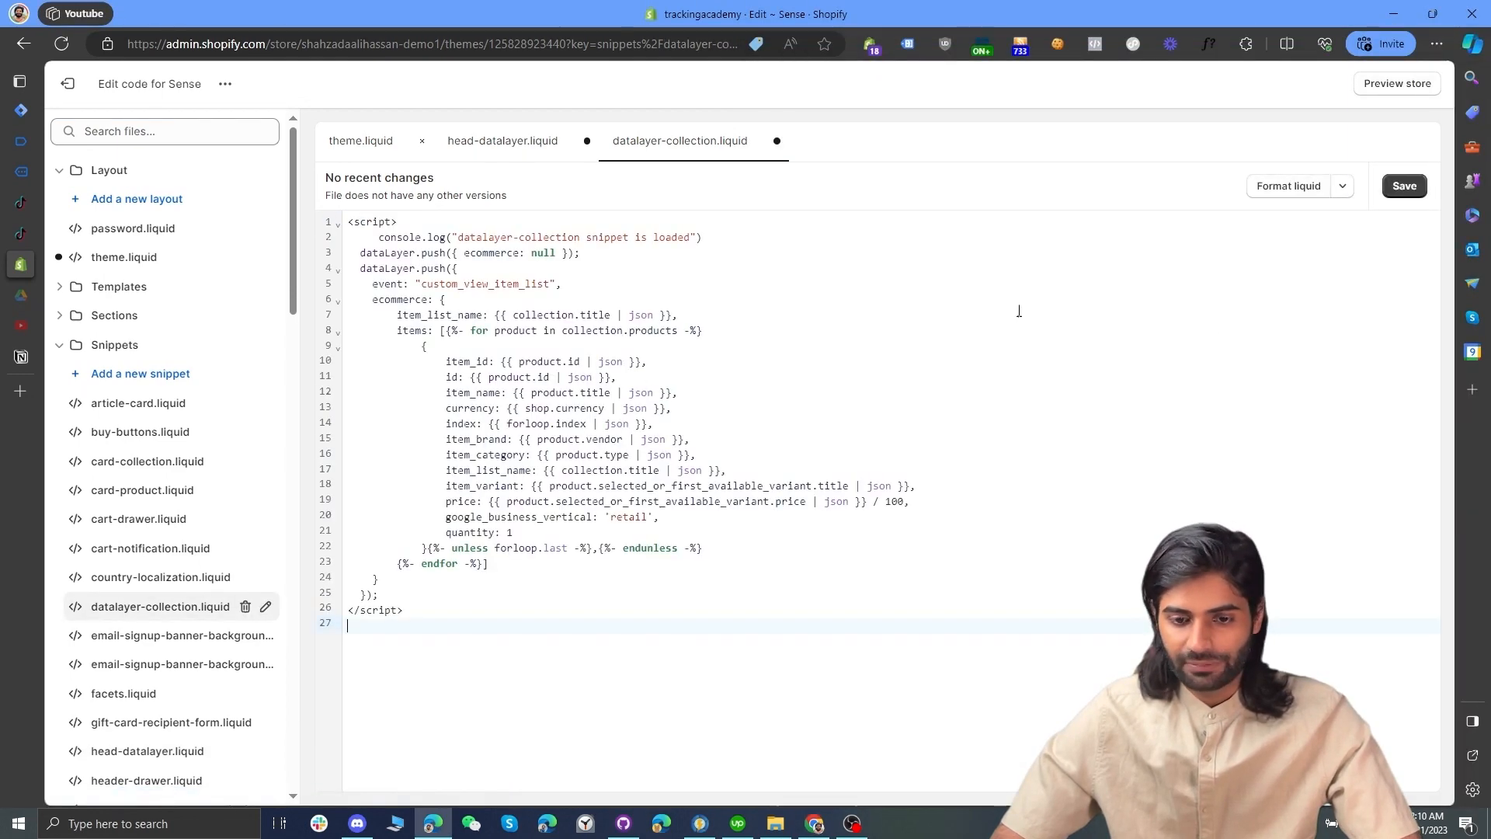
left_click(1405, 186)
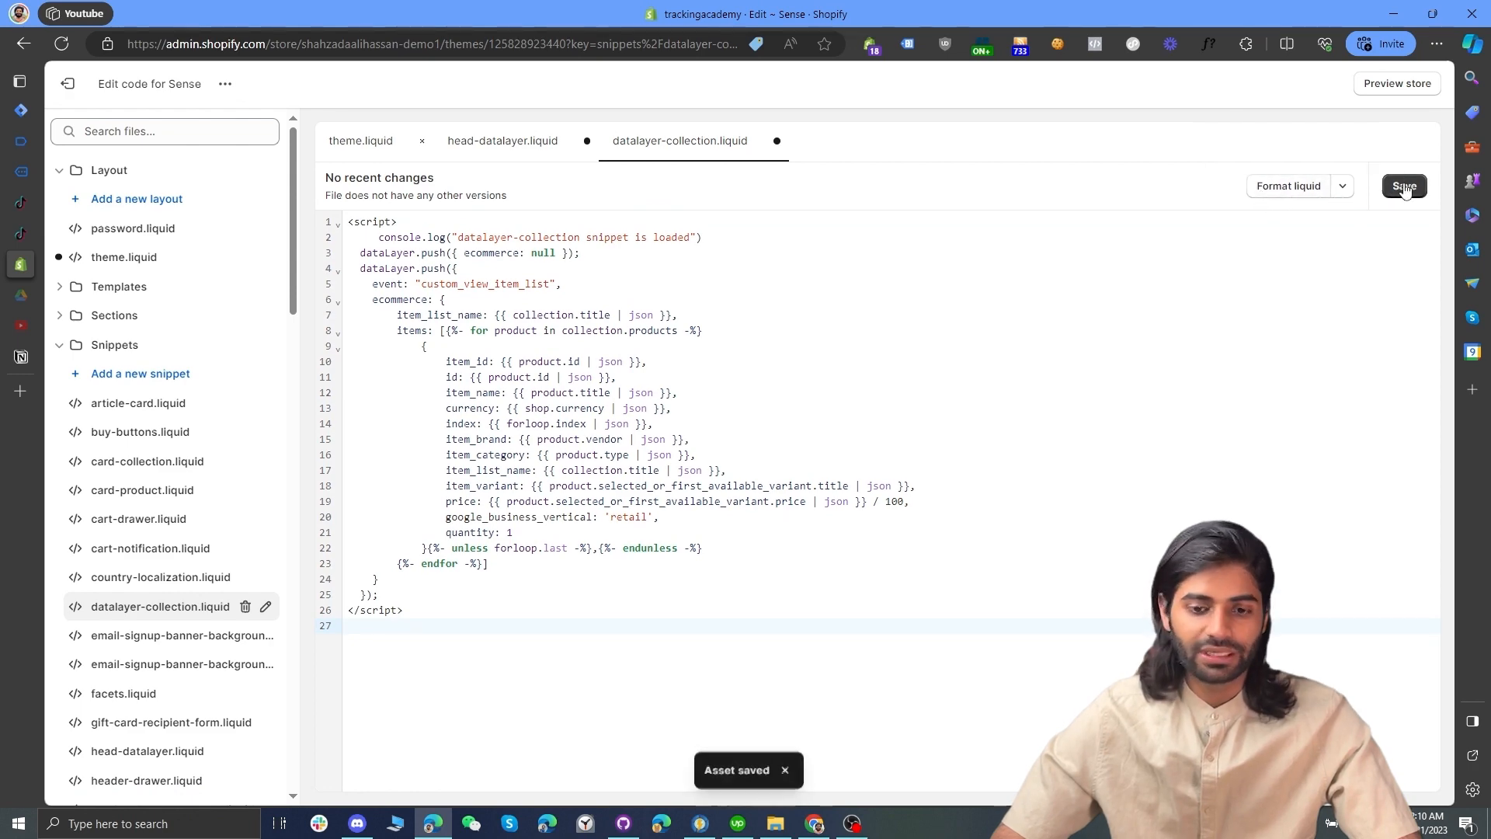
- Copy {% render 'head-datalayer' %} from the article into theme.liquid below the Google Tag Manager head code, format the code and save the file
left_click(341, 145)
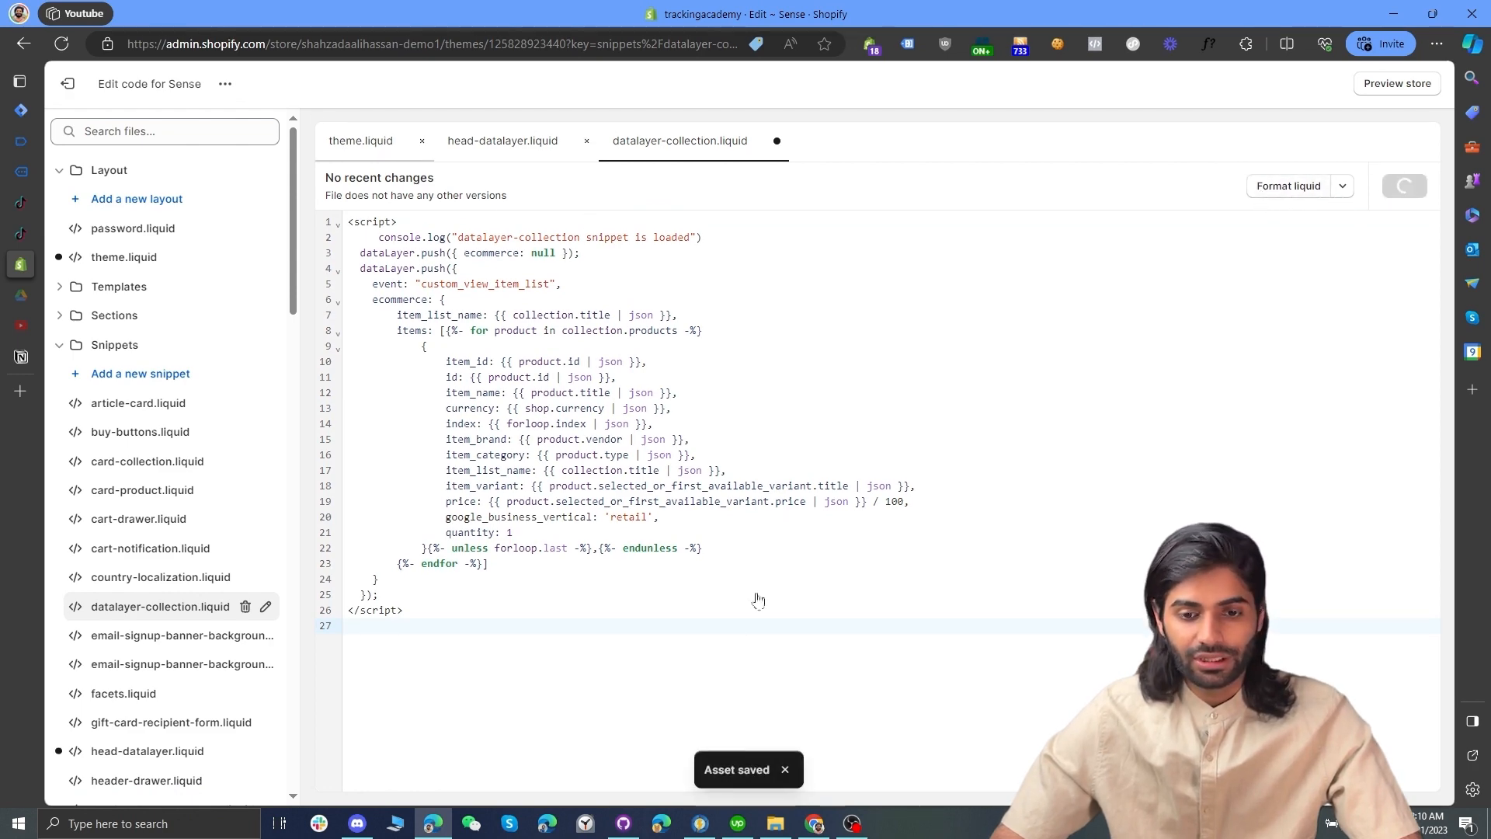
left_click(814, 823)
scroll(1302, 406, "down", 7)
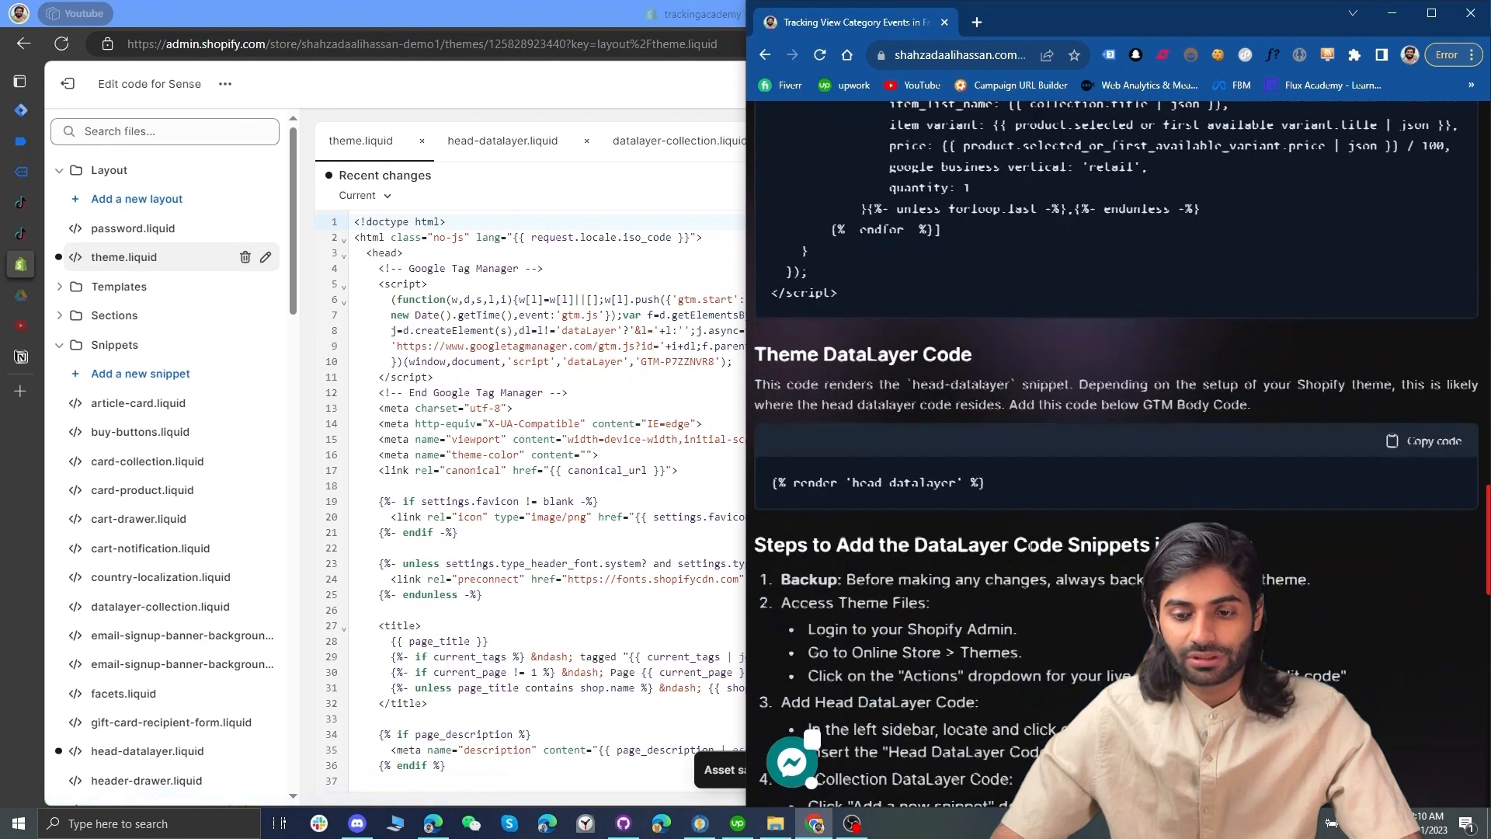
key("alt+Tab")
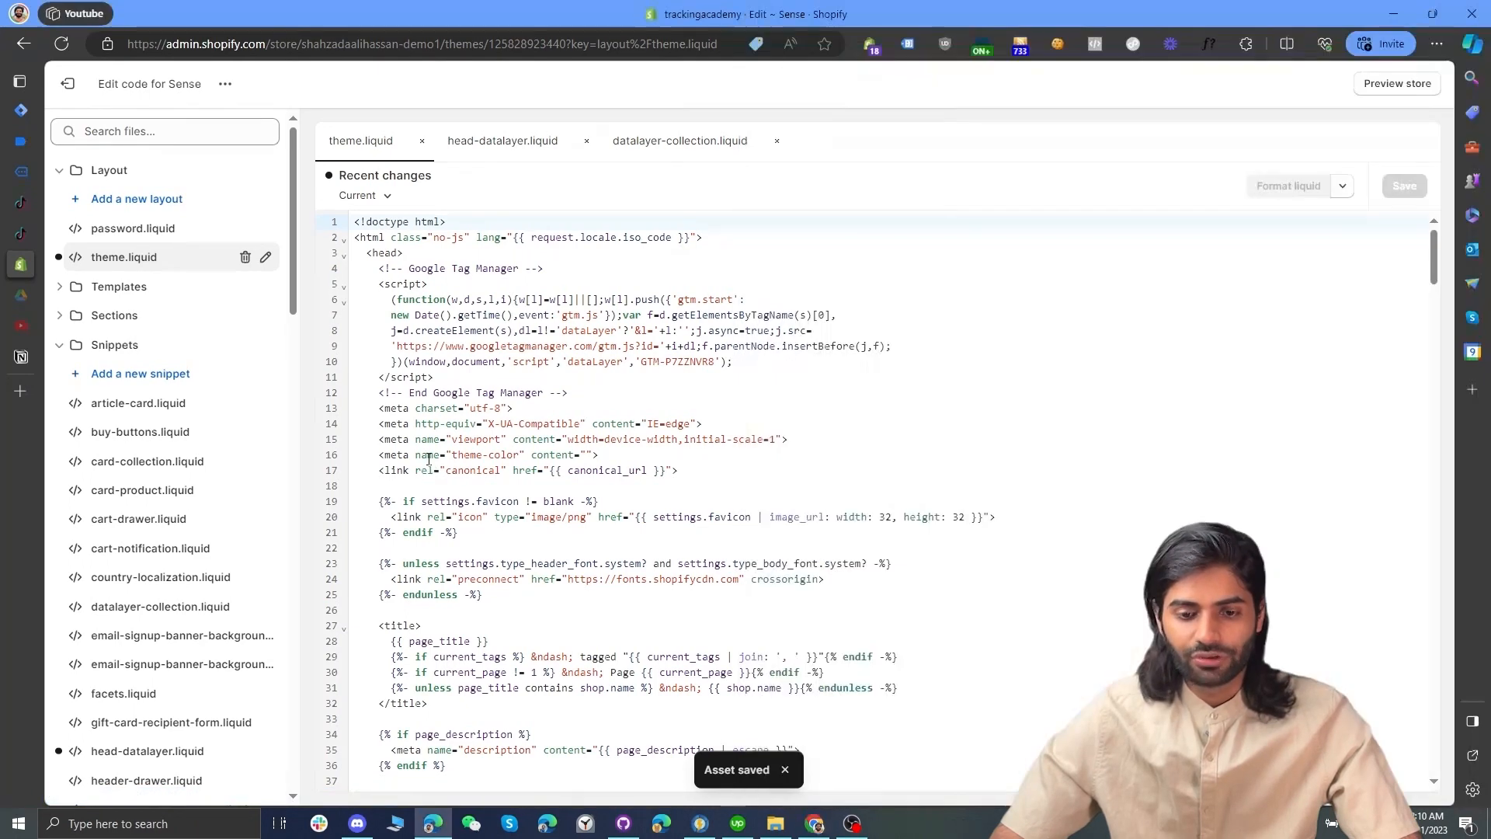
left_click(596, 389)
key("ctrl+v")
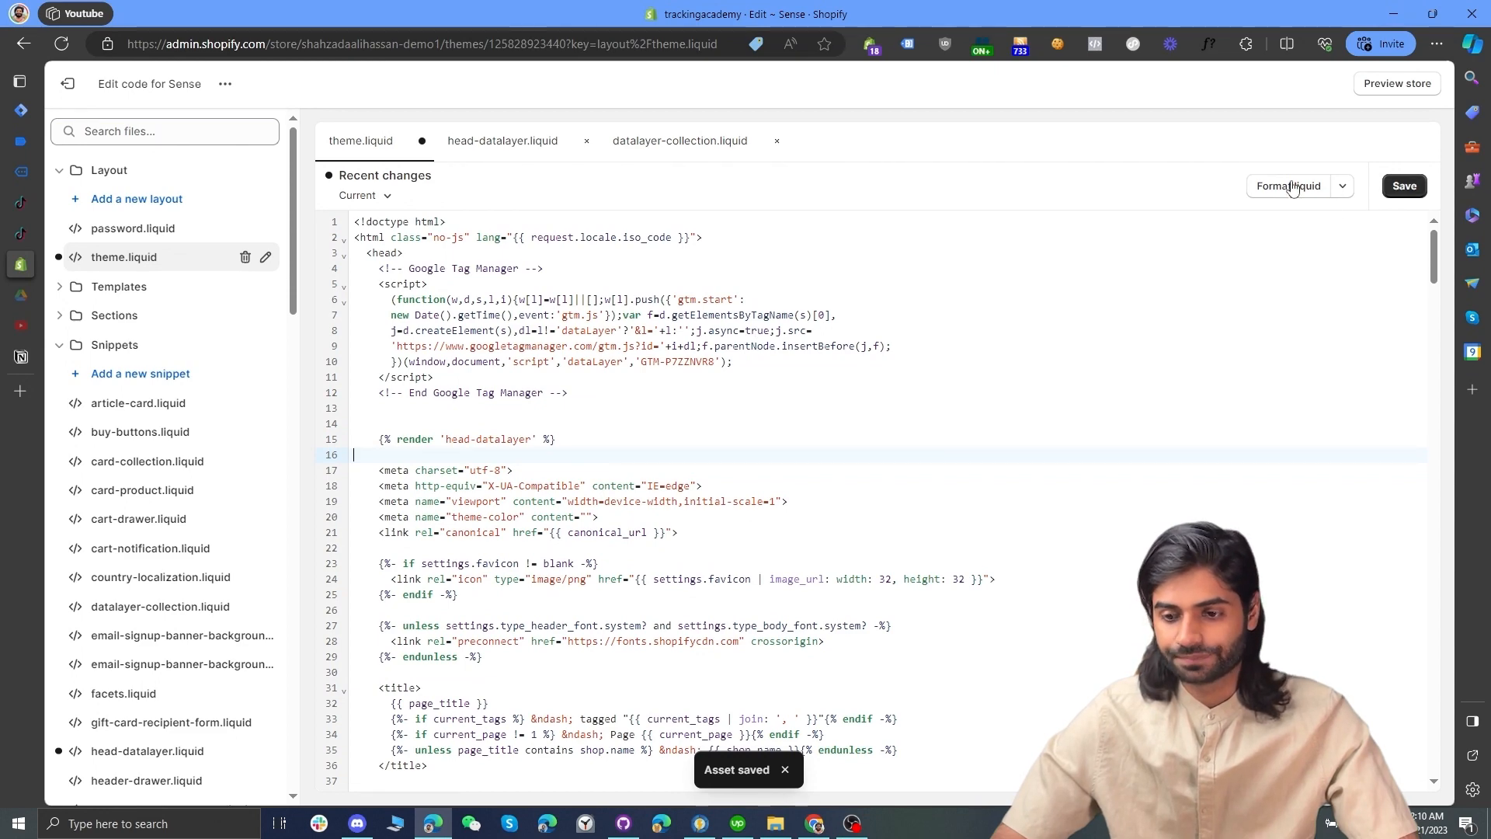
left_click(1407, 190)
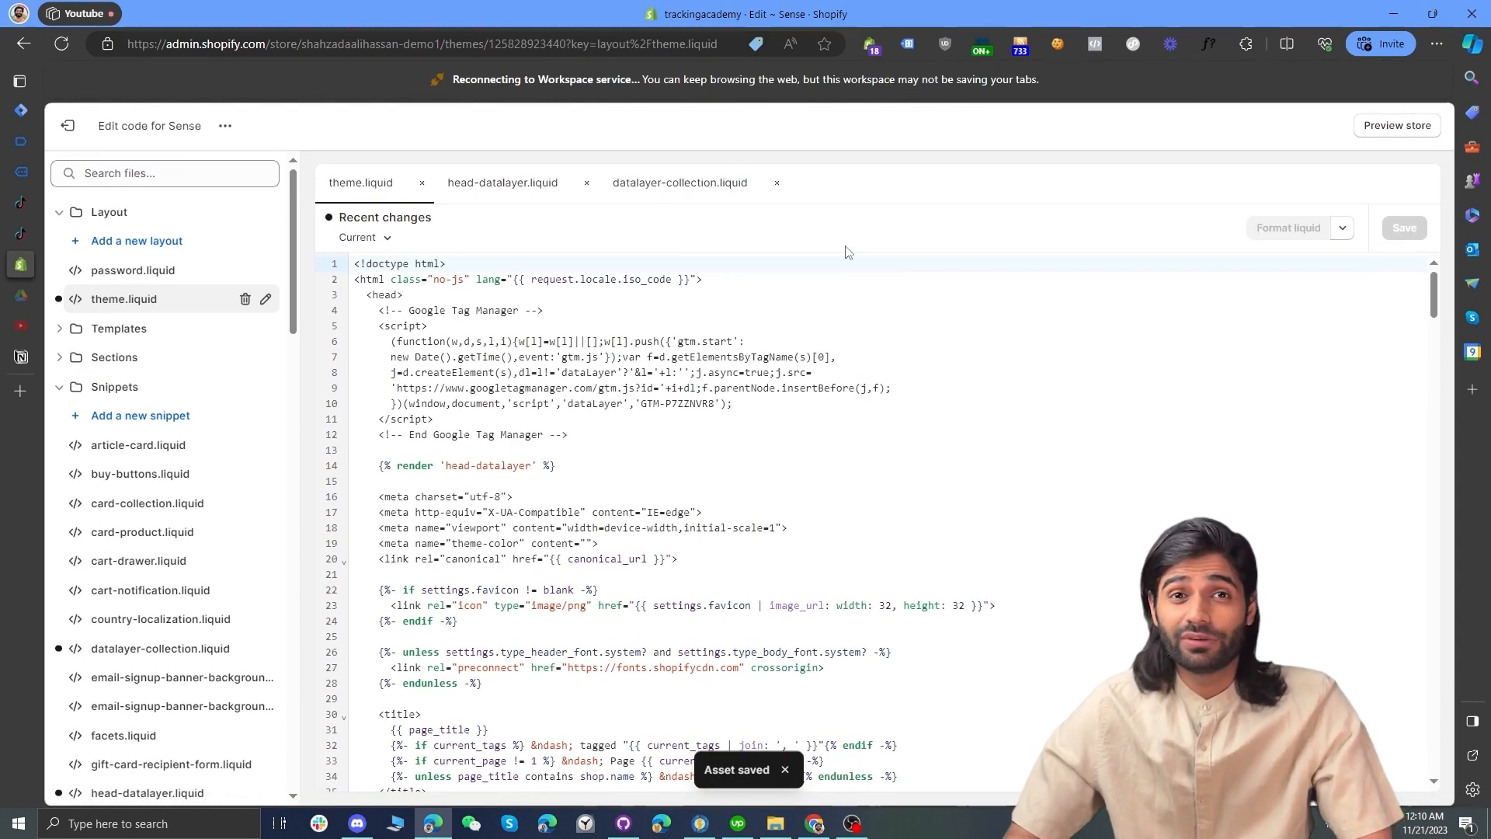
- Open the Catalog page in the store's debug preview
mouse_move(25, 284)
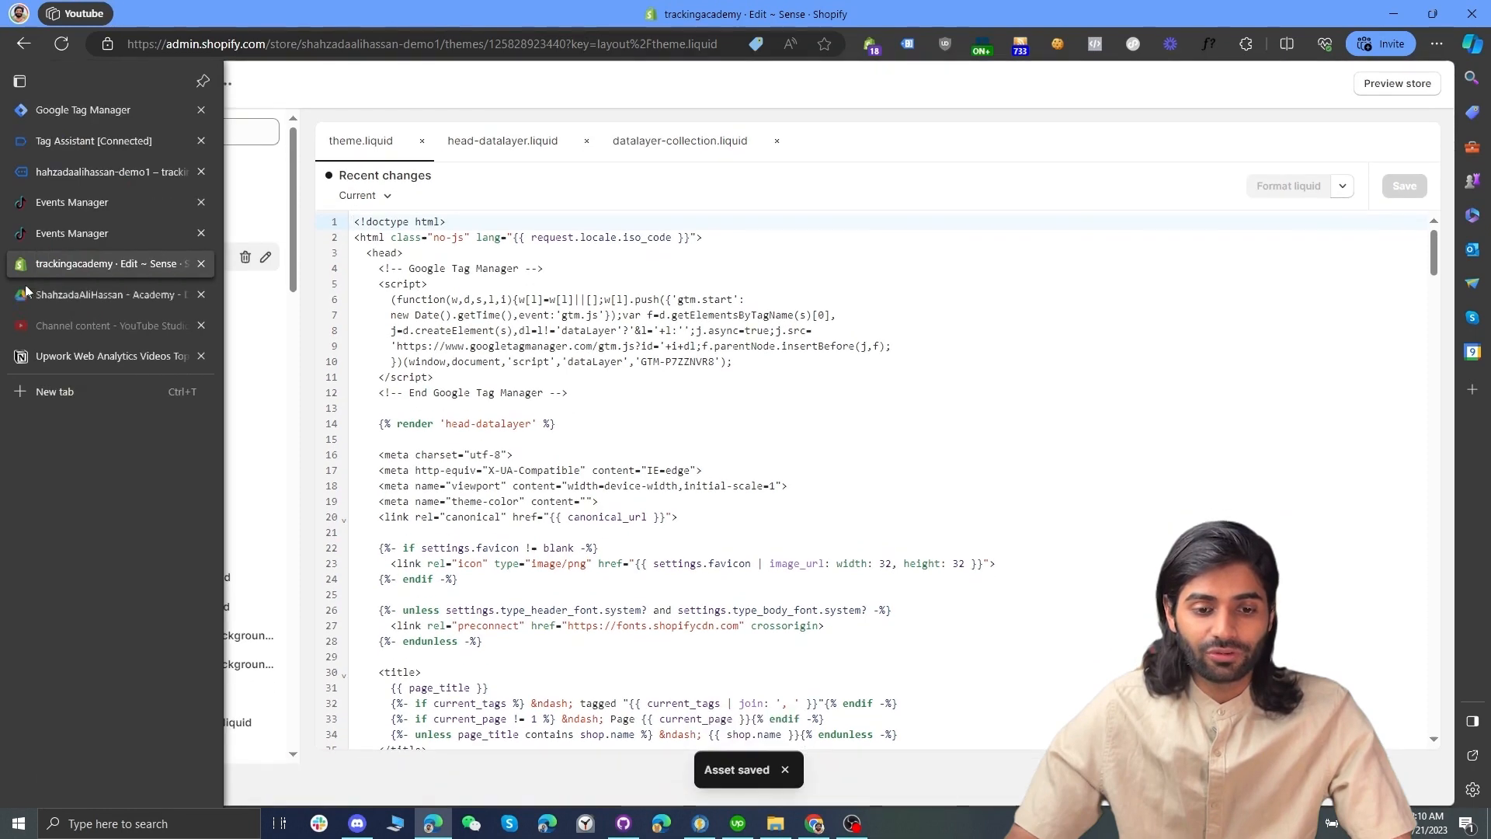
left_click(72, 171)
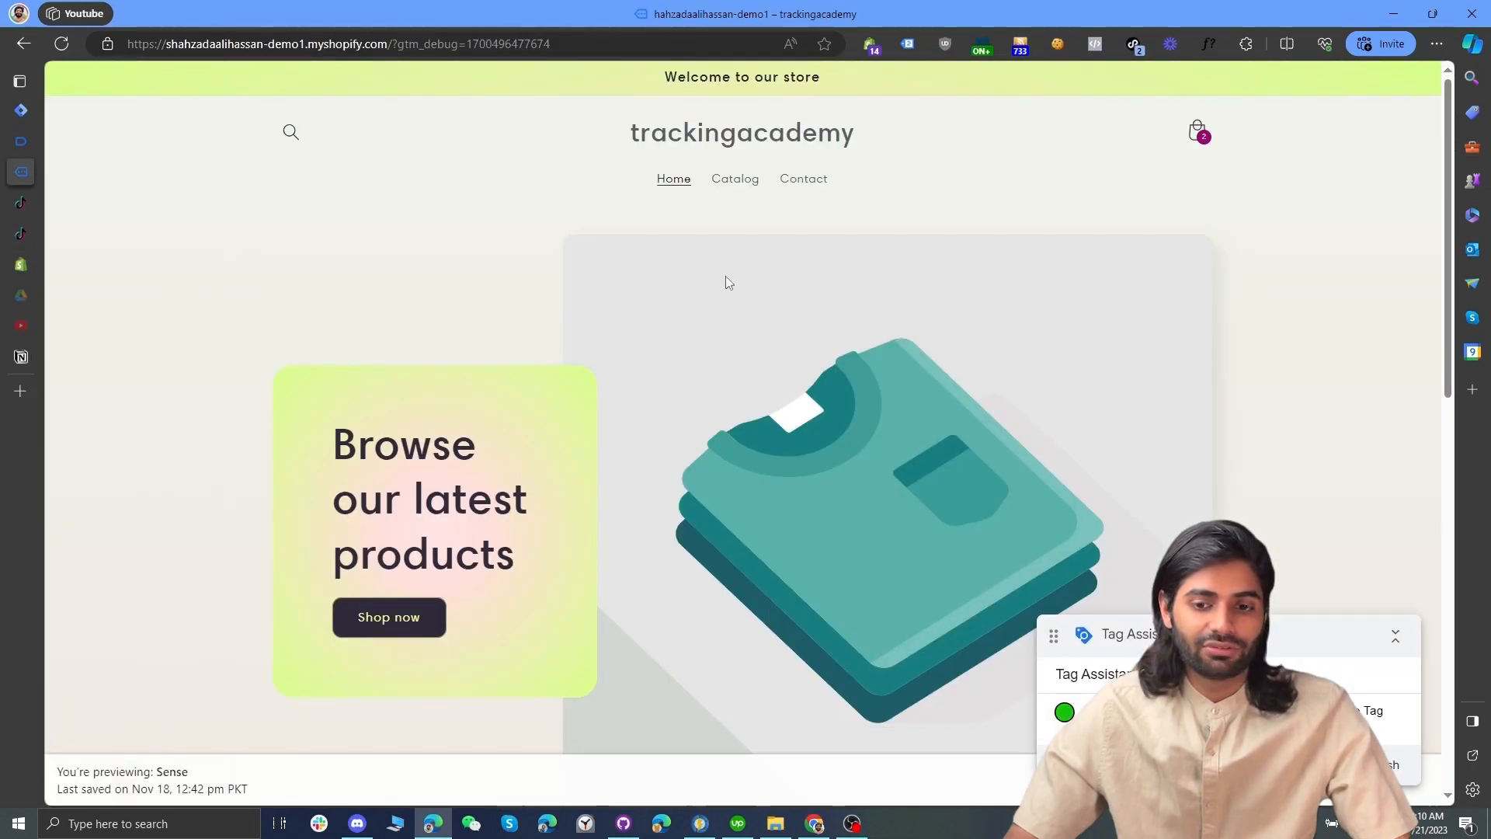
left_click(746, 181)
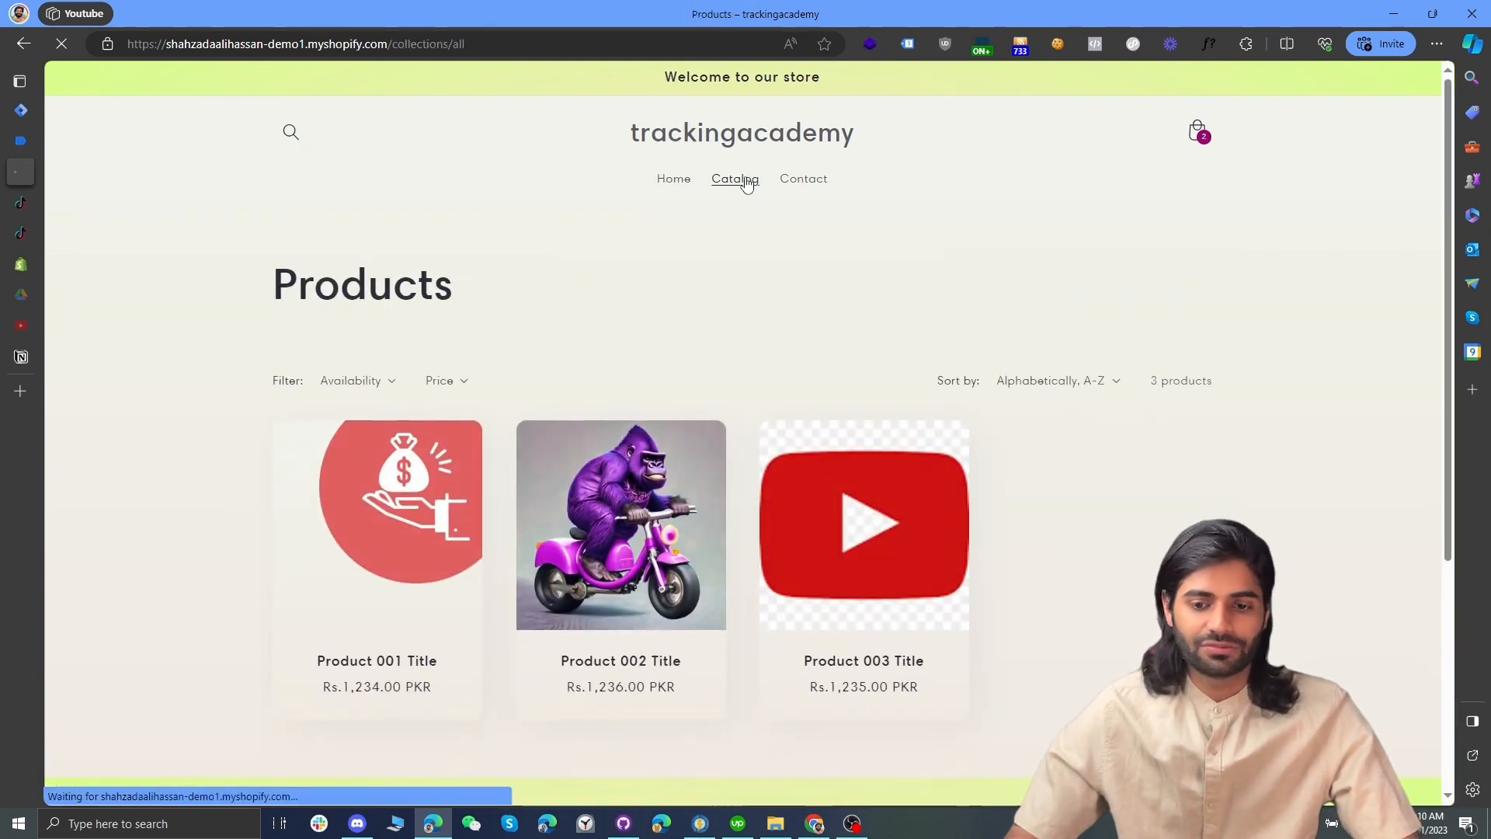
- Examine the custom_view_item_list event's data layer call and its first product item in Tag Assistant
left_click(24, 145)
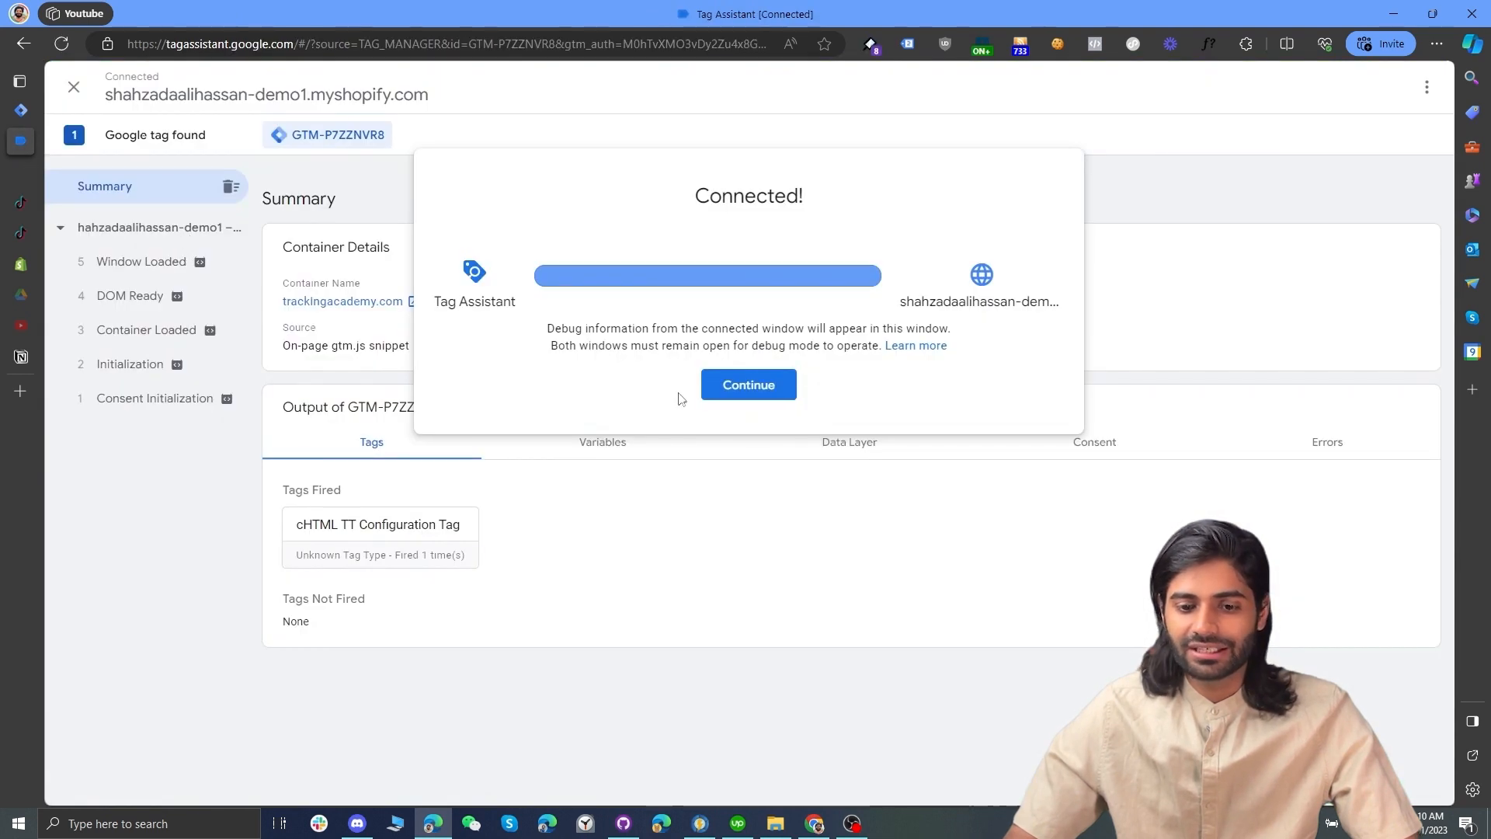
left_click(739, 387)
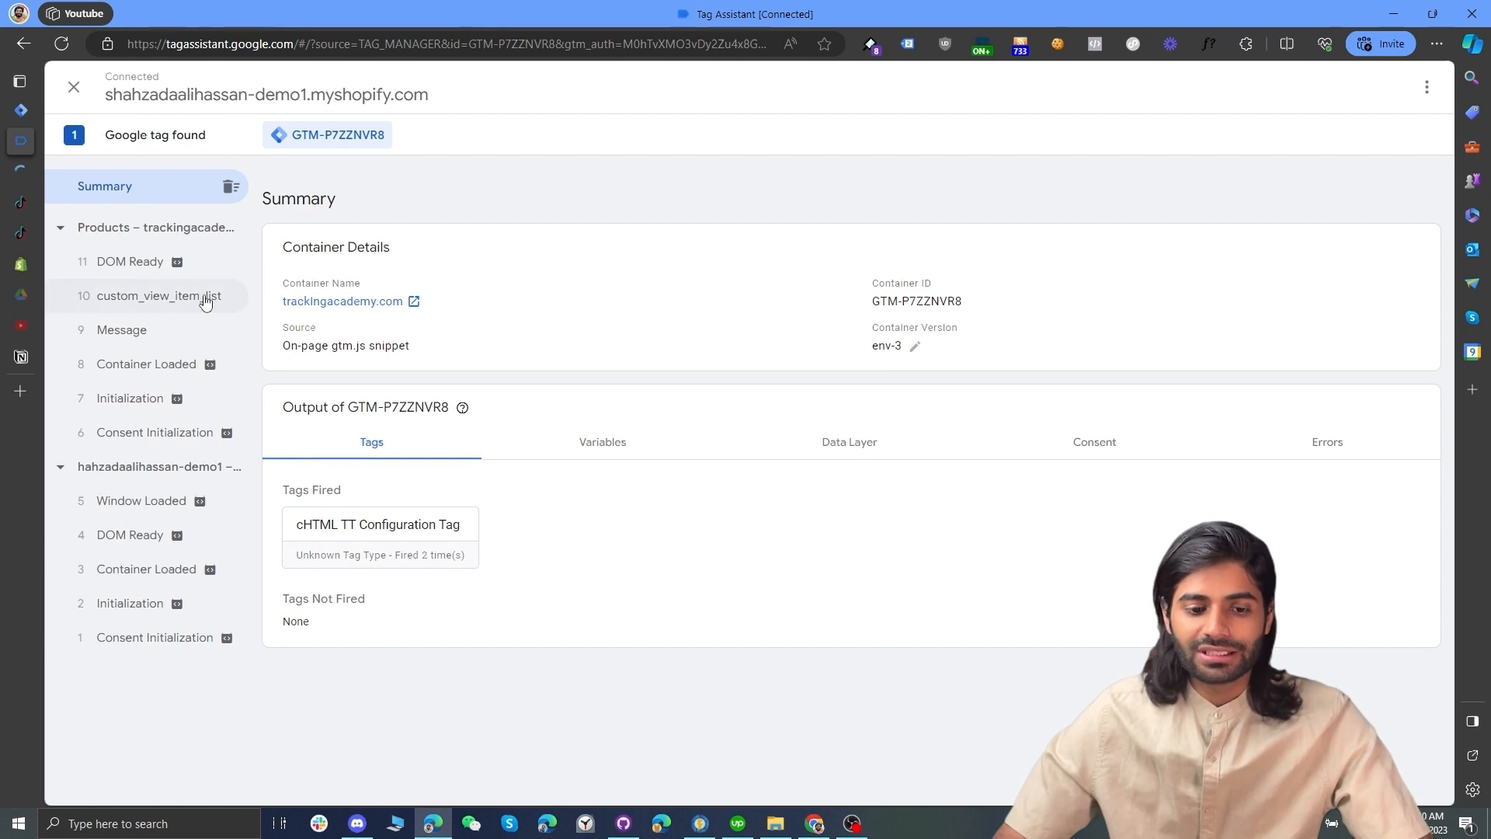
left_click(206, 302)
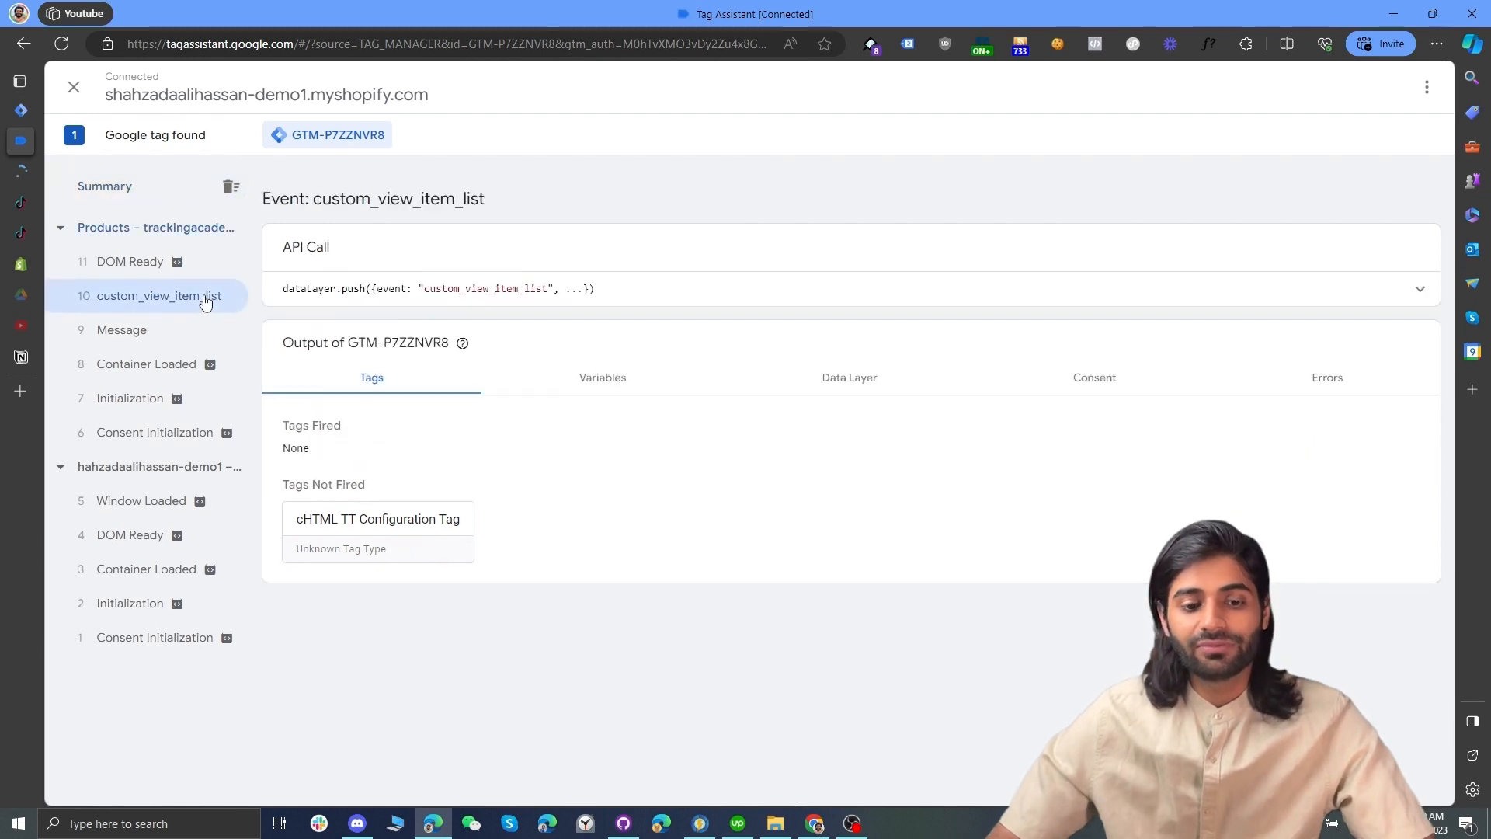
left_click(675, 293)
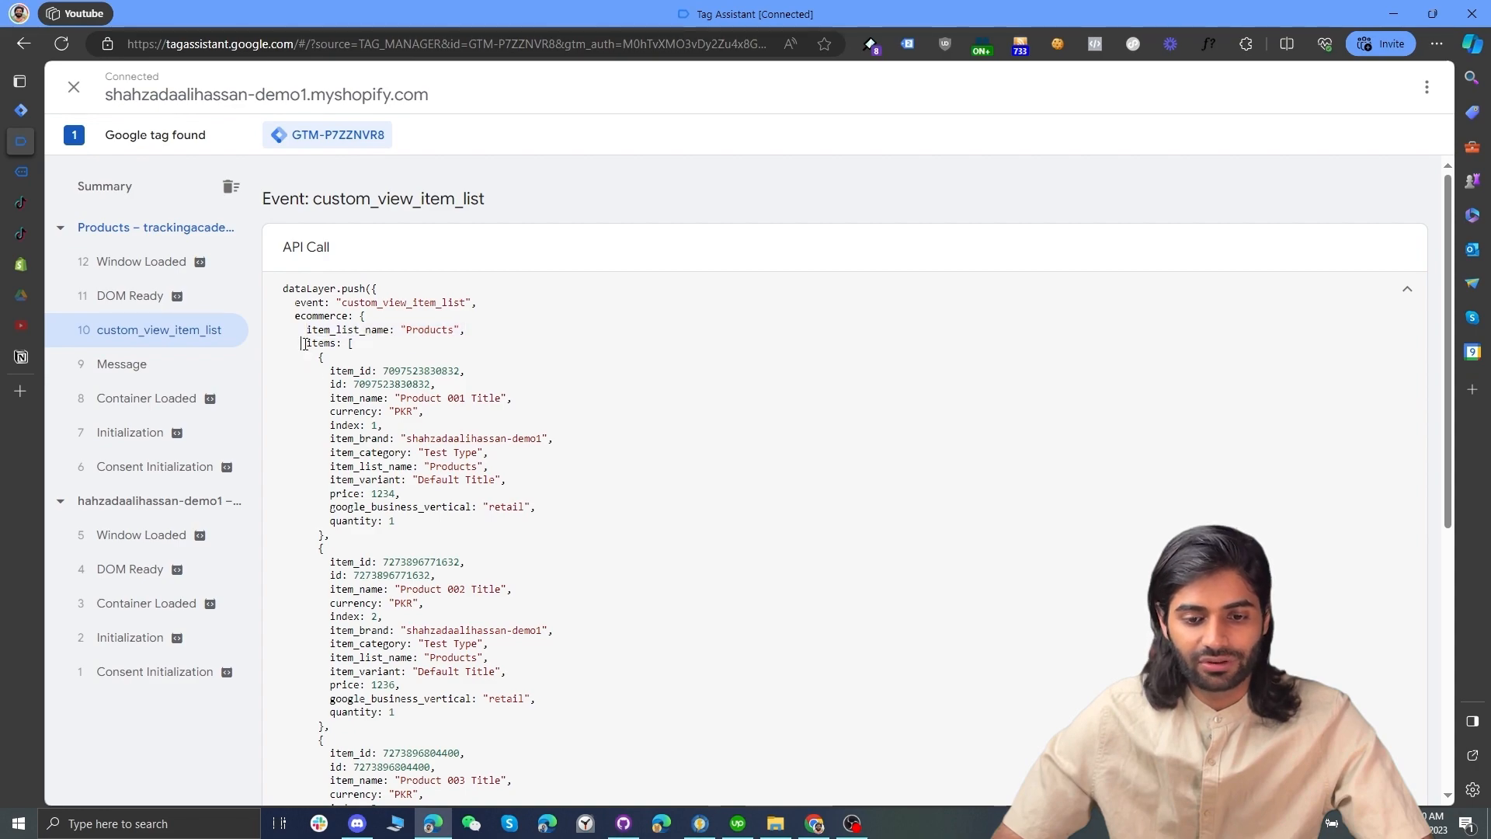
left_click_drag(304, 344, 400, 495)
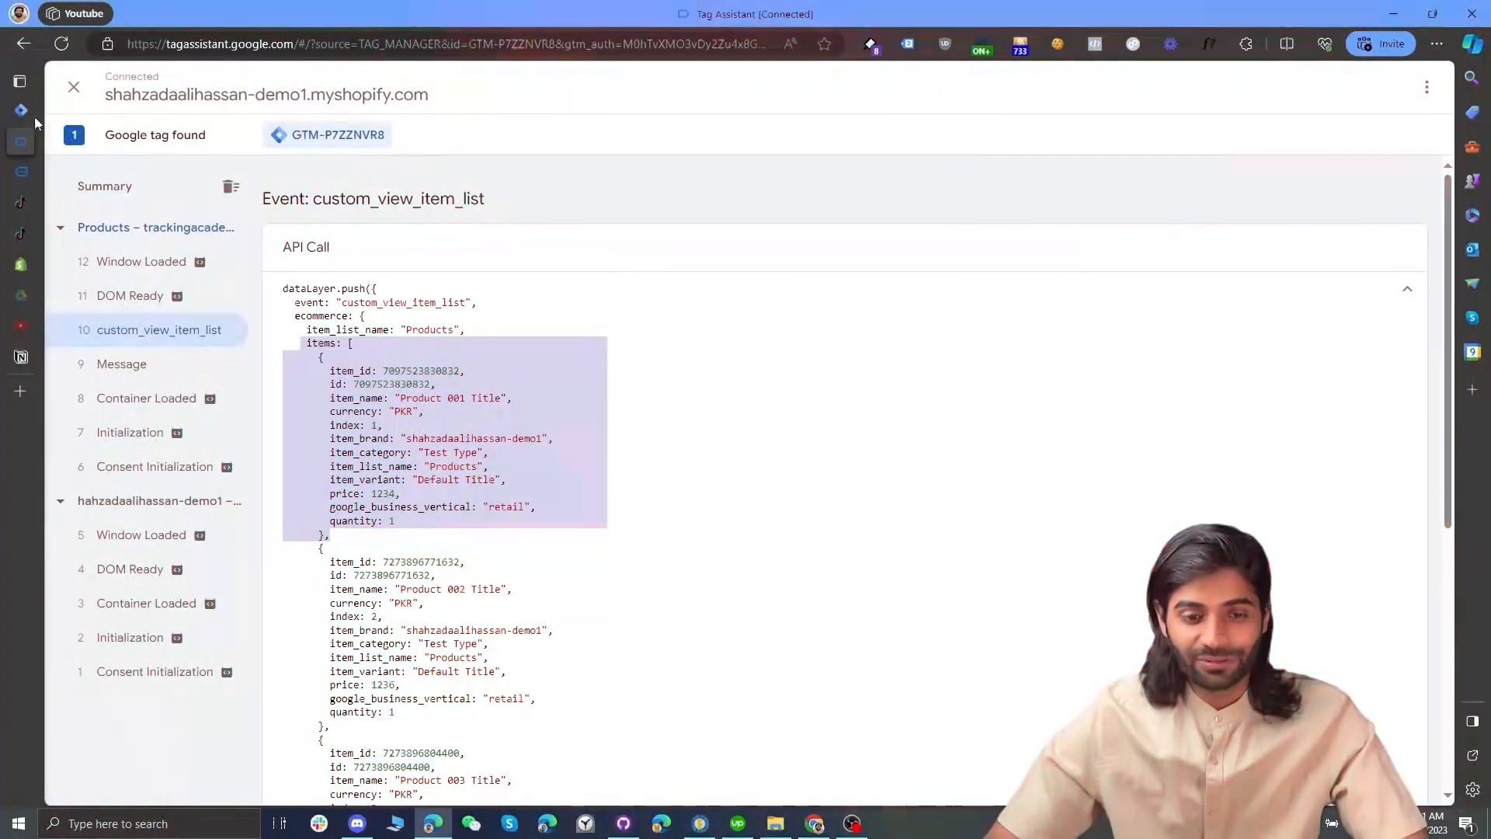
- Import the TikTok Pixel tag template by tiktok from the Community Template Gallery into the Tag Manager workspace
left_click(29, 114)
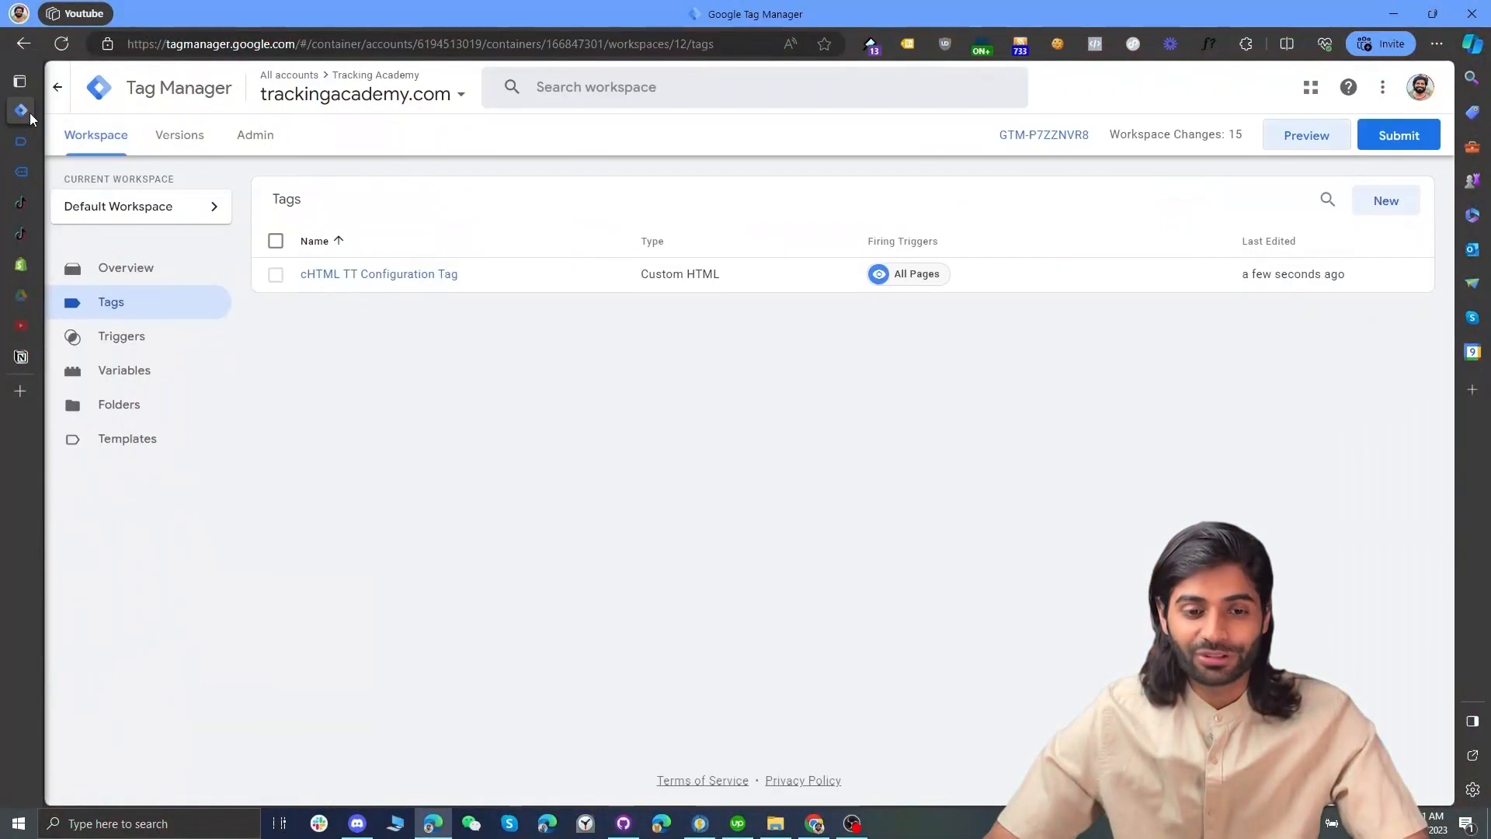
left_click(173, 447)
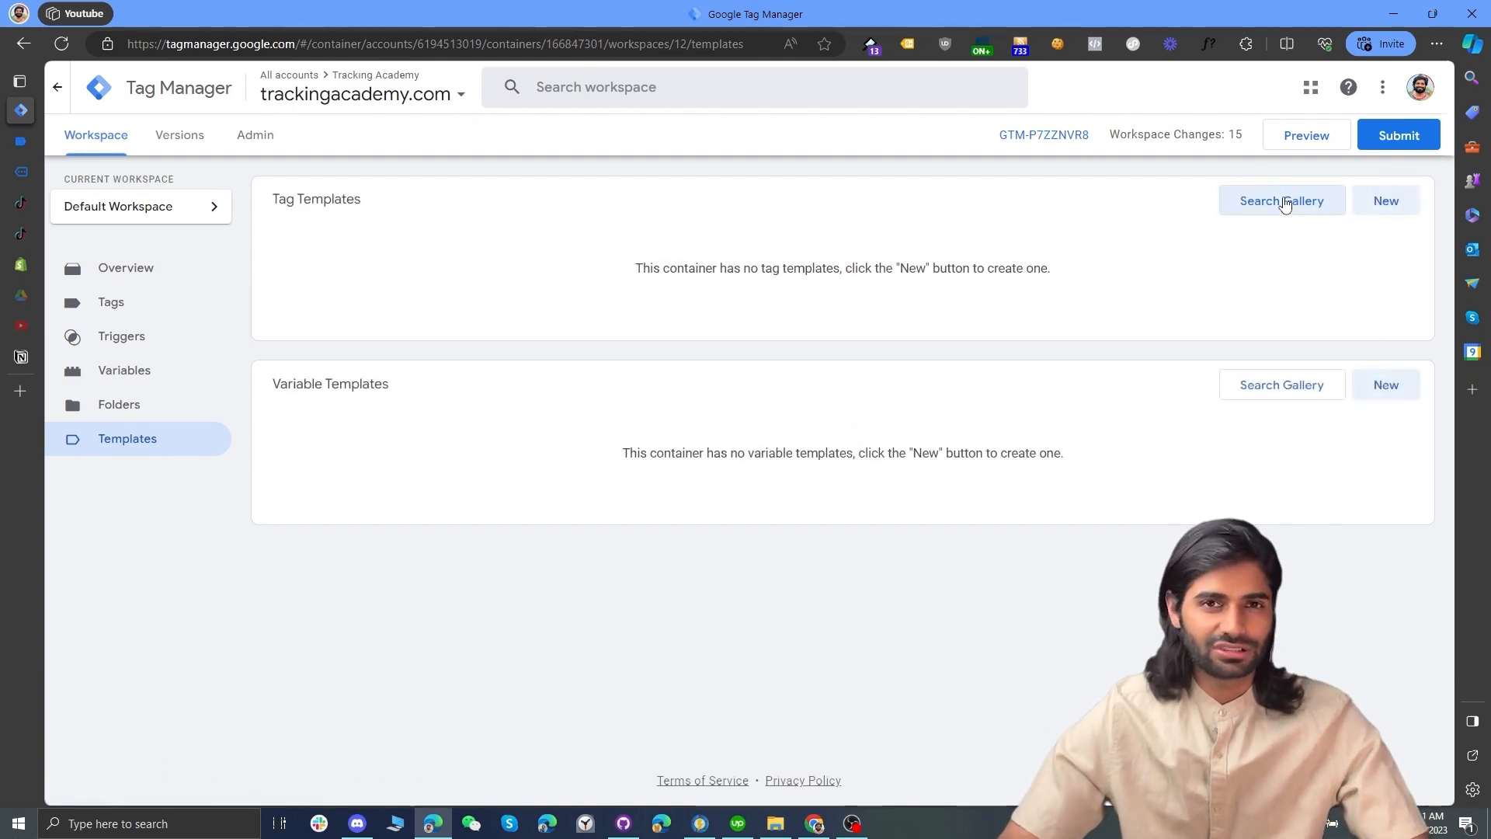
left_click(1283, 202)
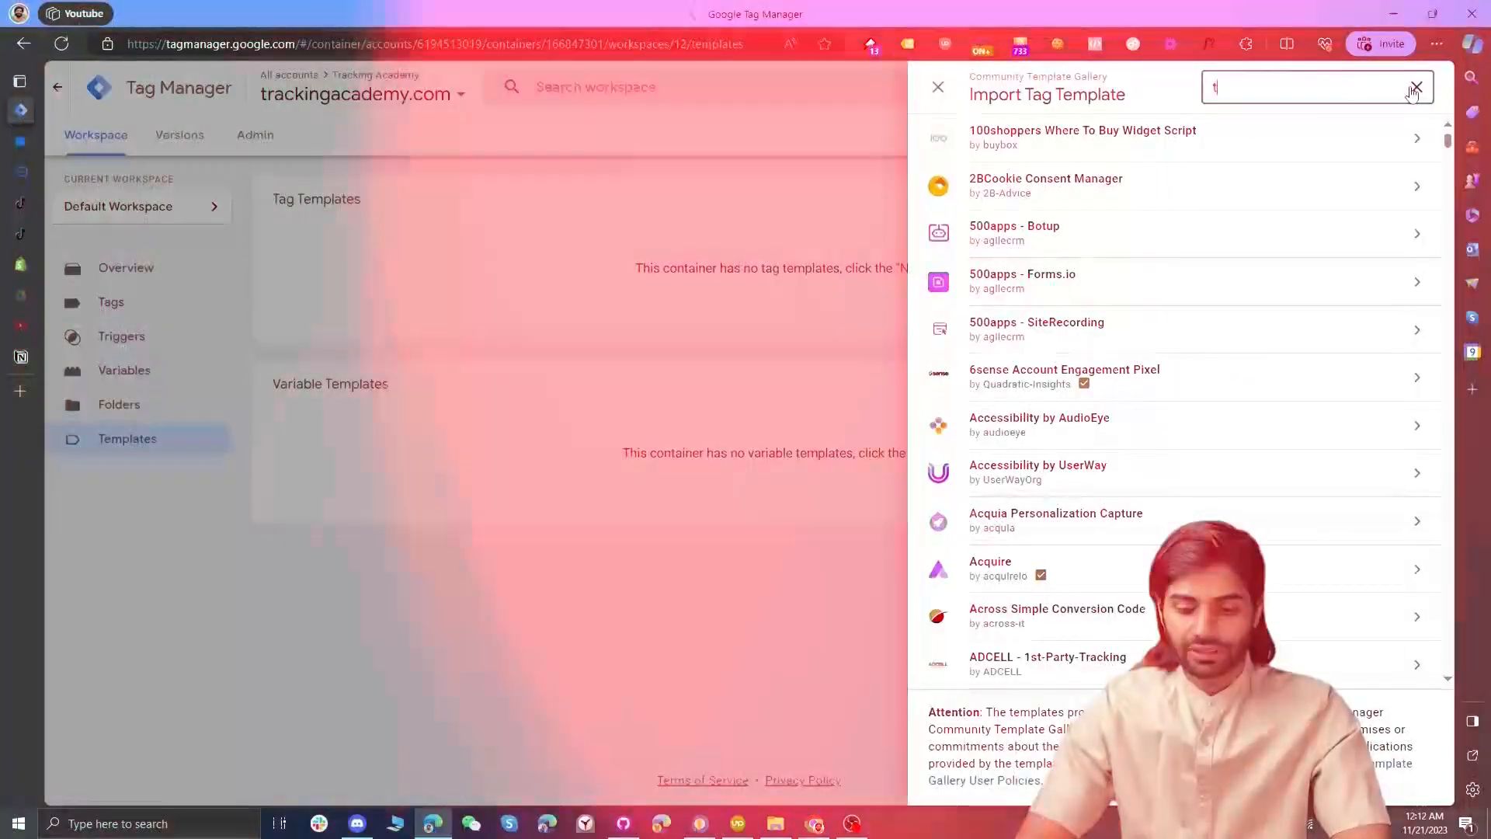
type("ikt")
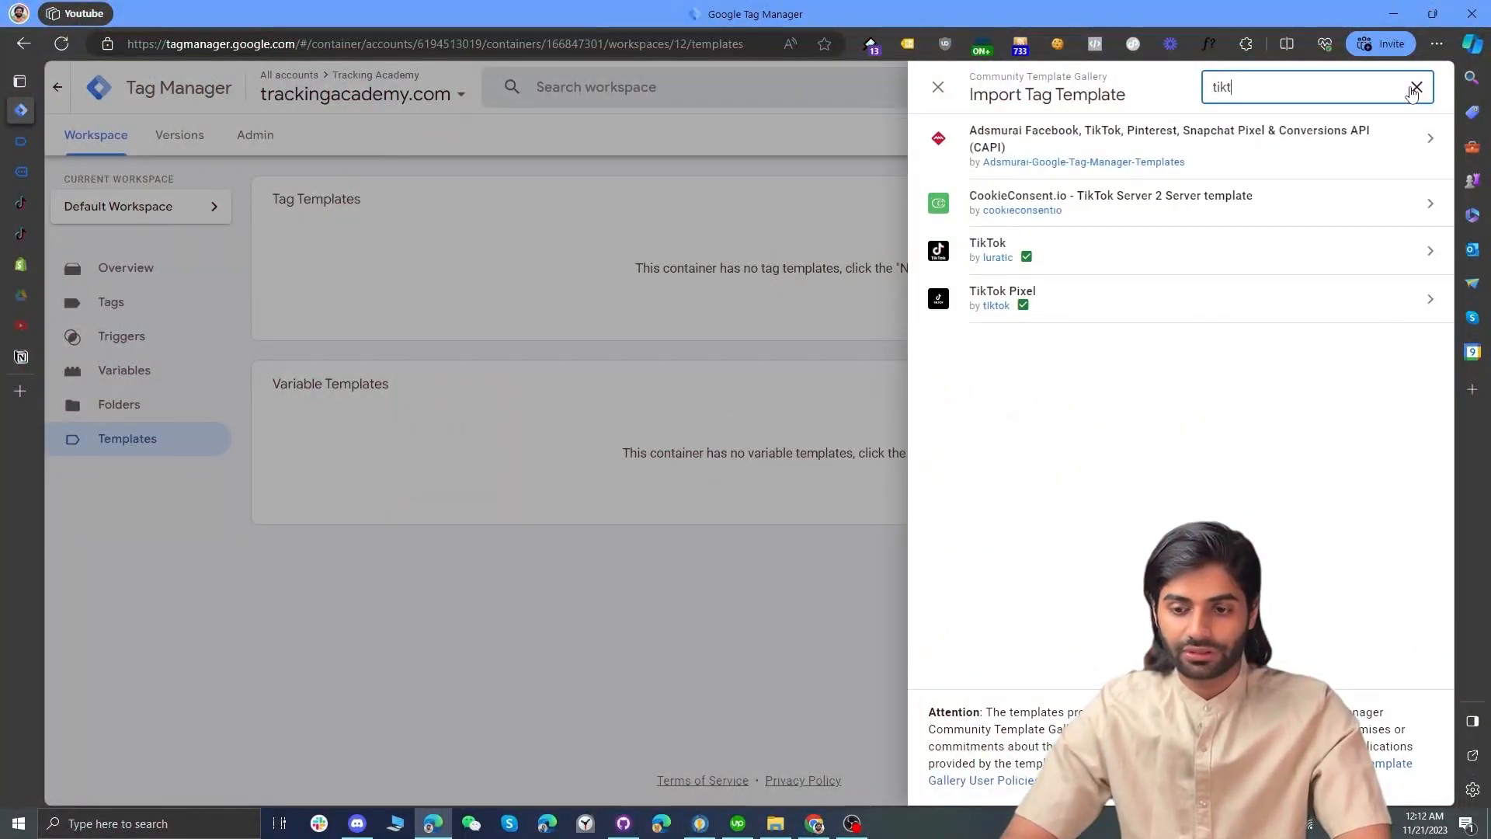
left_click(1056, 303)
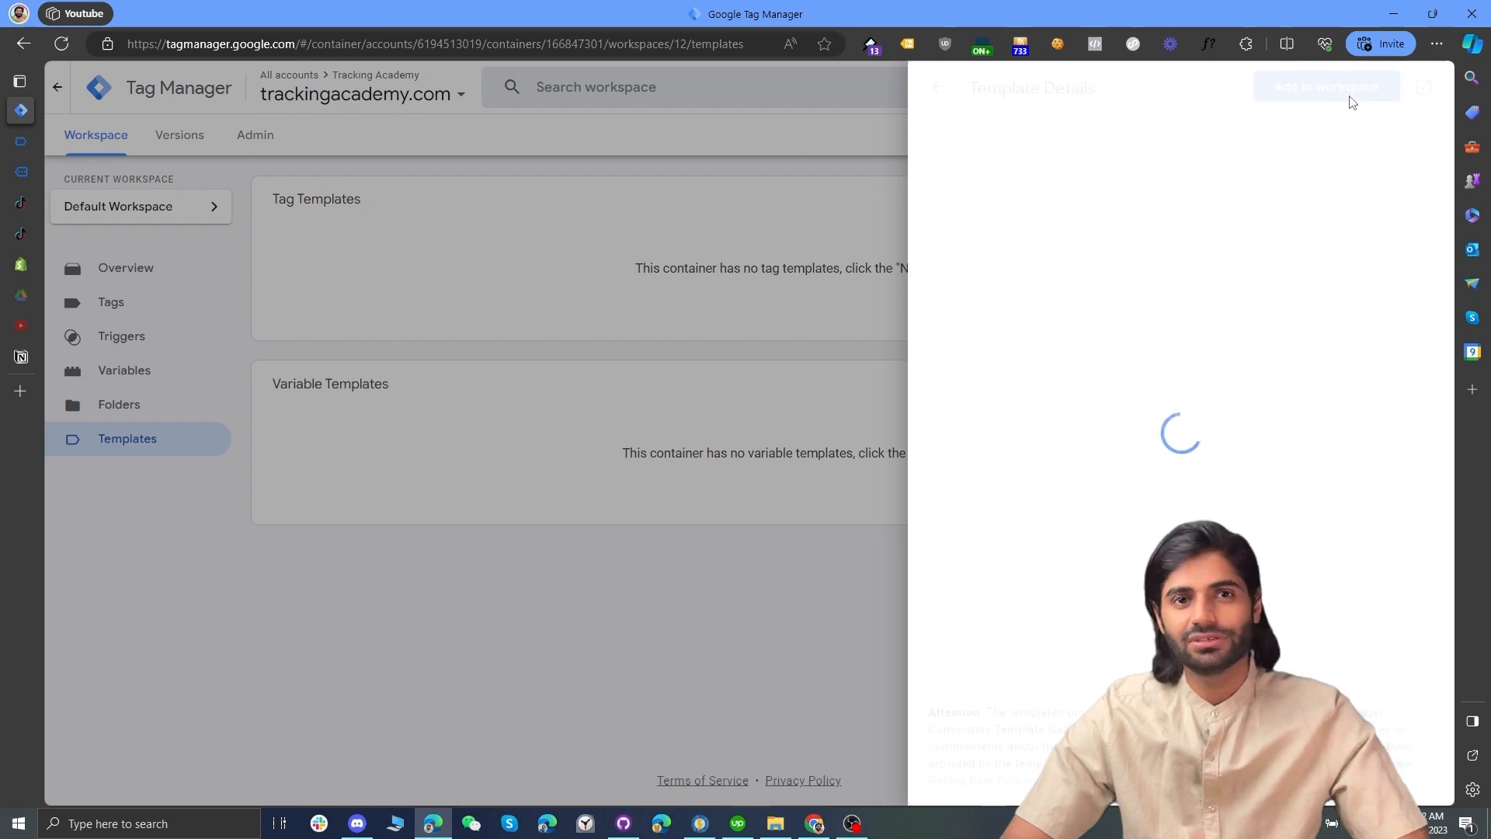
left_click(1351, 103)
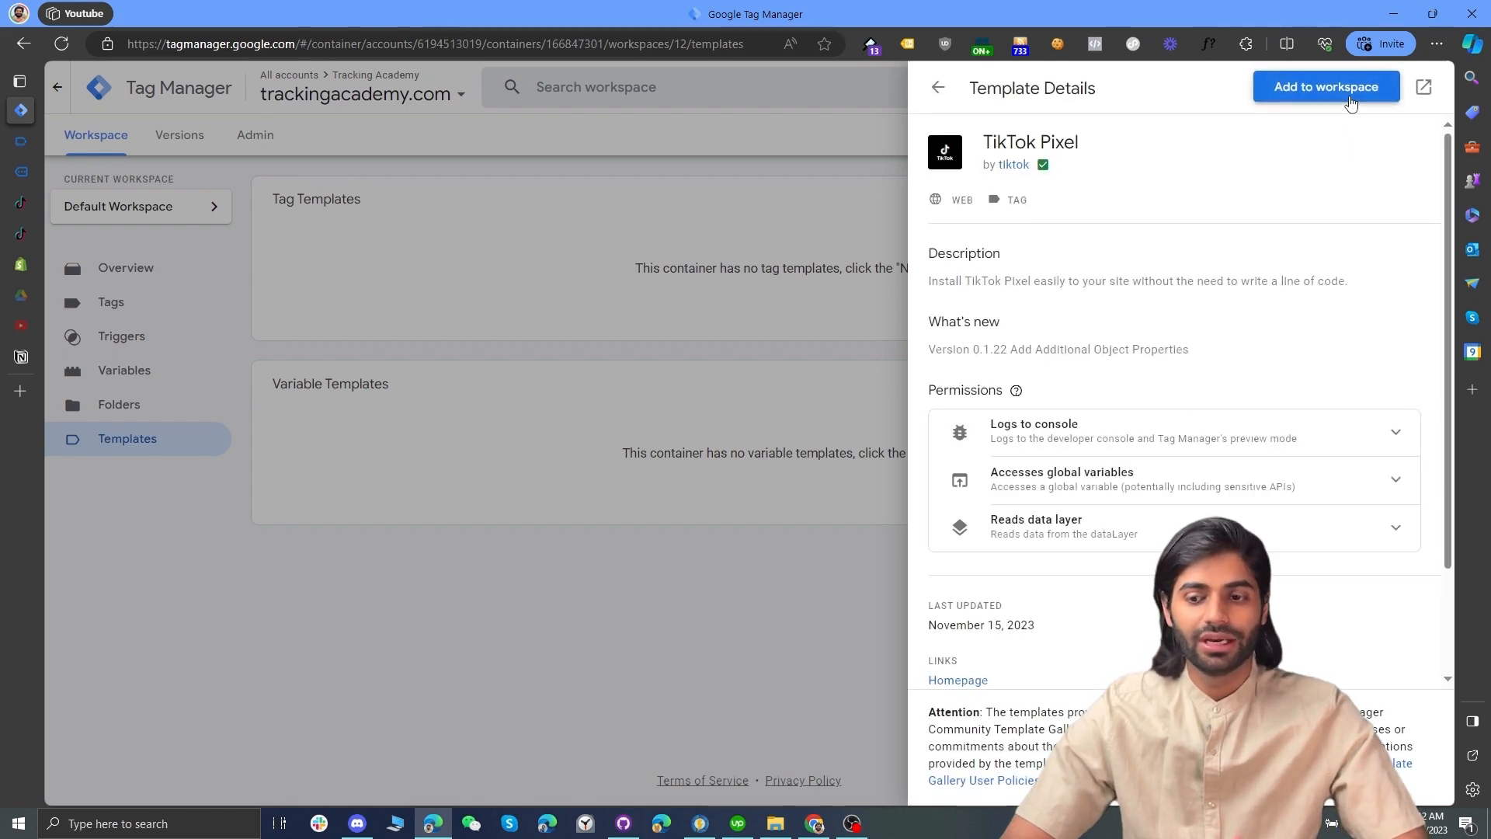
left_click(978, 450)
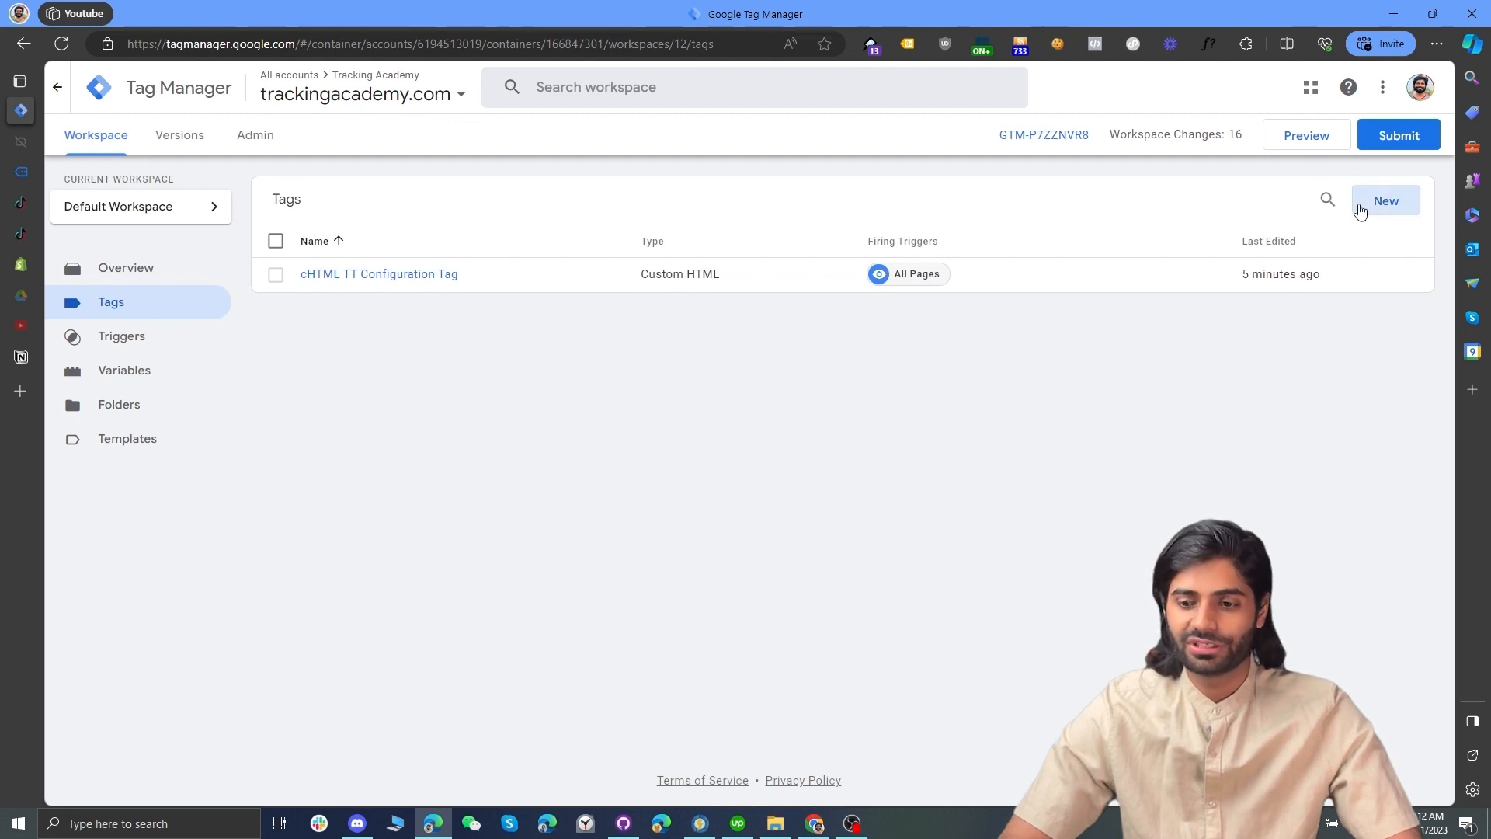
- Create a new tag and start a new firing trigger for it with the Custom Event trigger type
left_click(1361, 211)
left_click(709, 483)
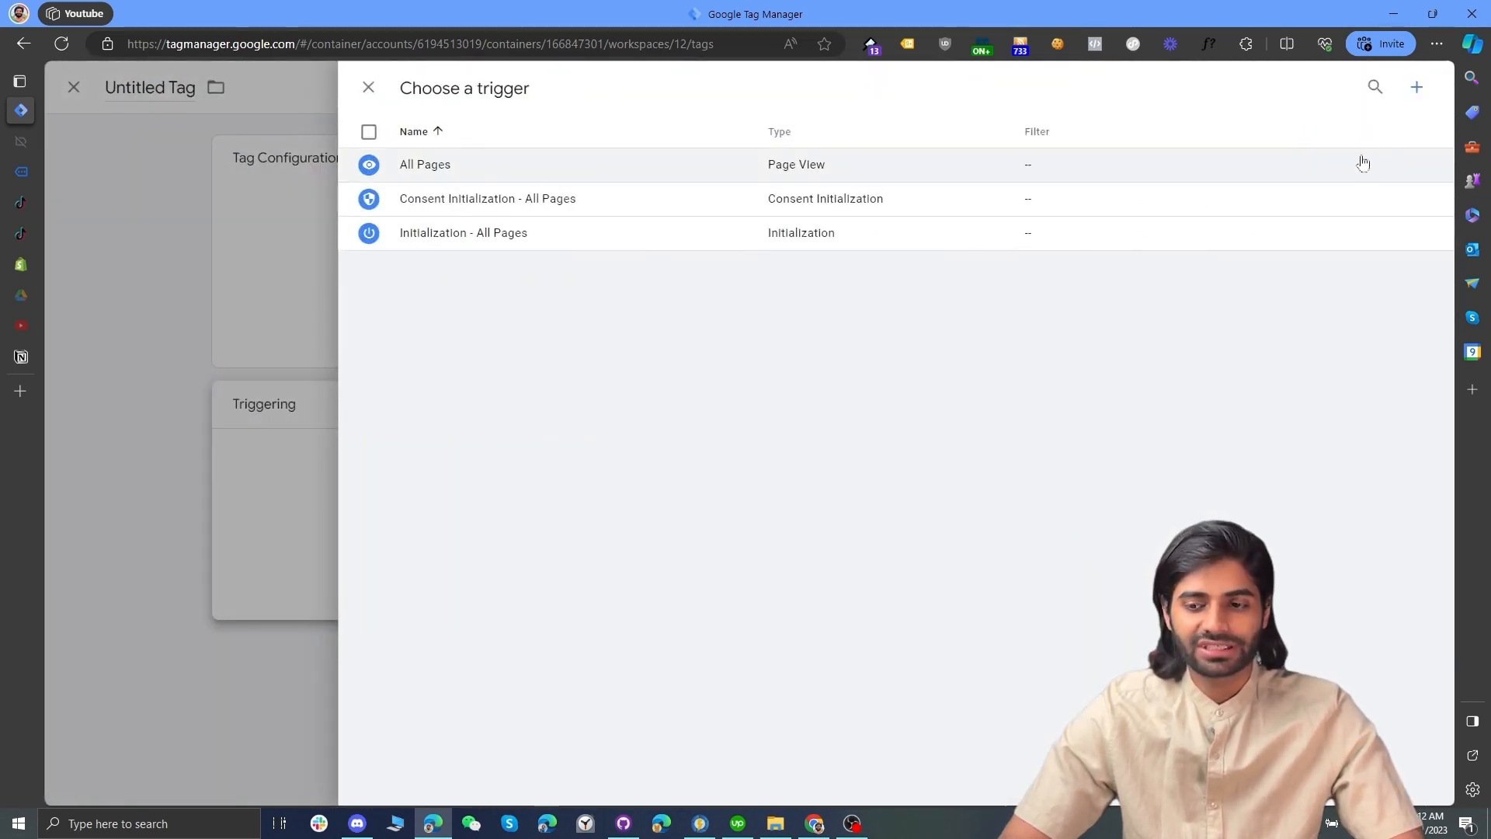
left_click(1419, 88)
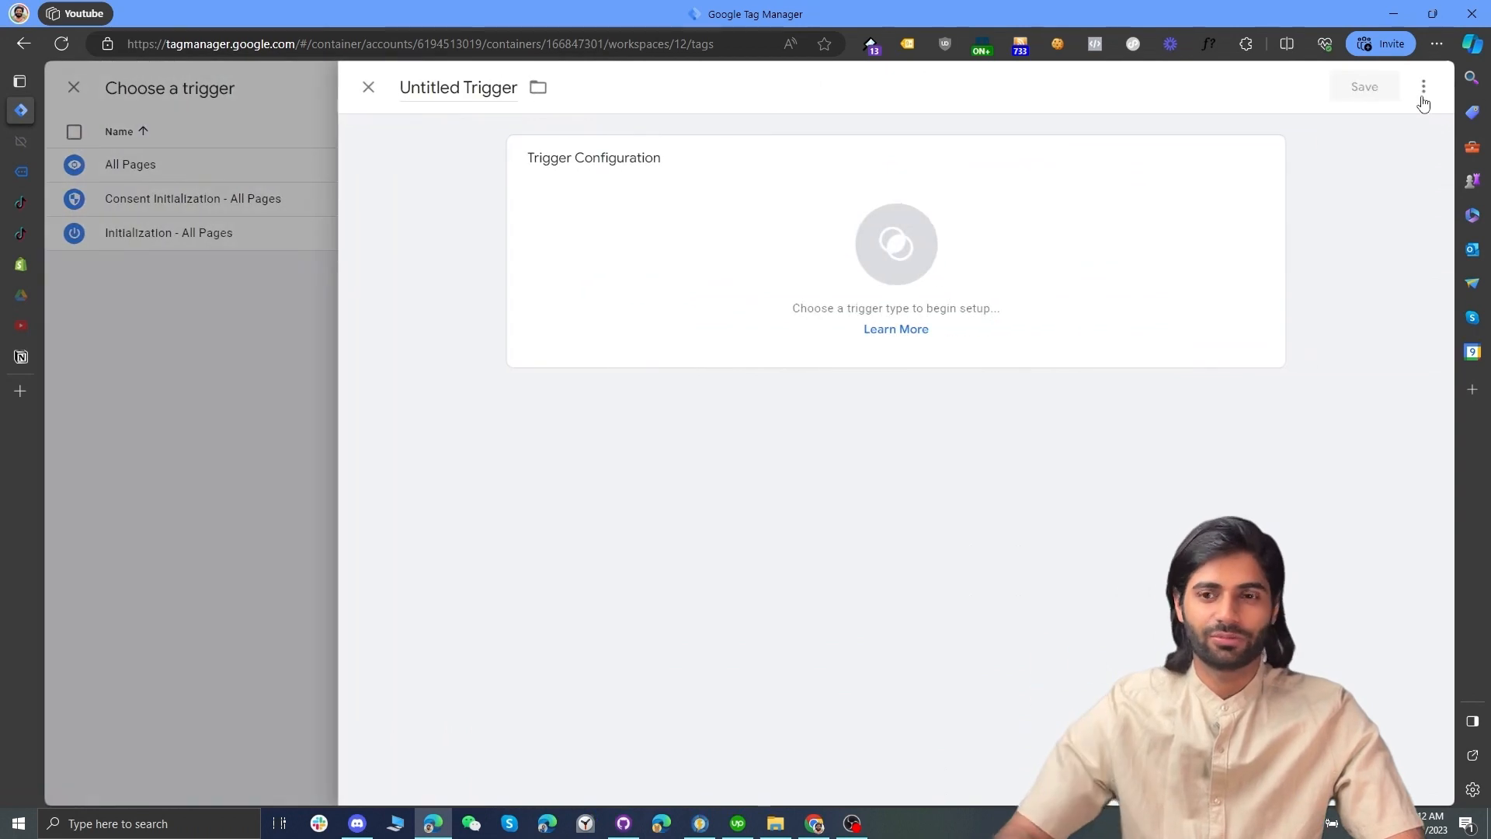
left_click(1175, 281)
scroll(1118, 632, "down", 2)
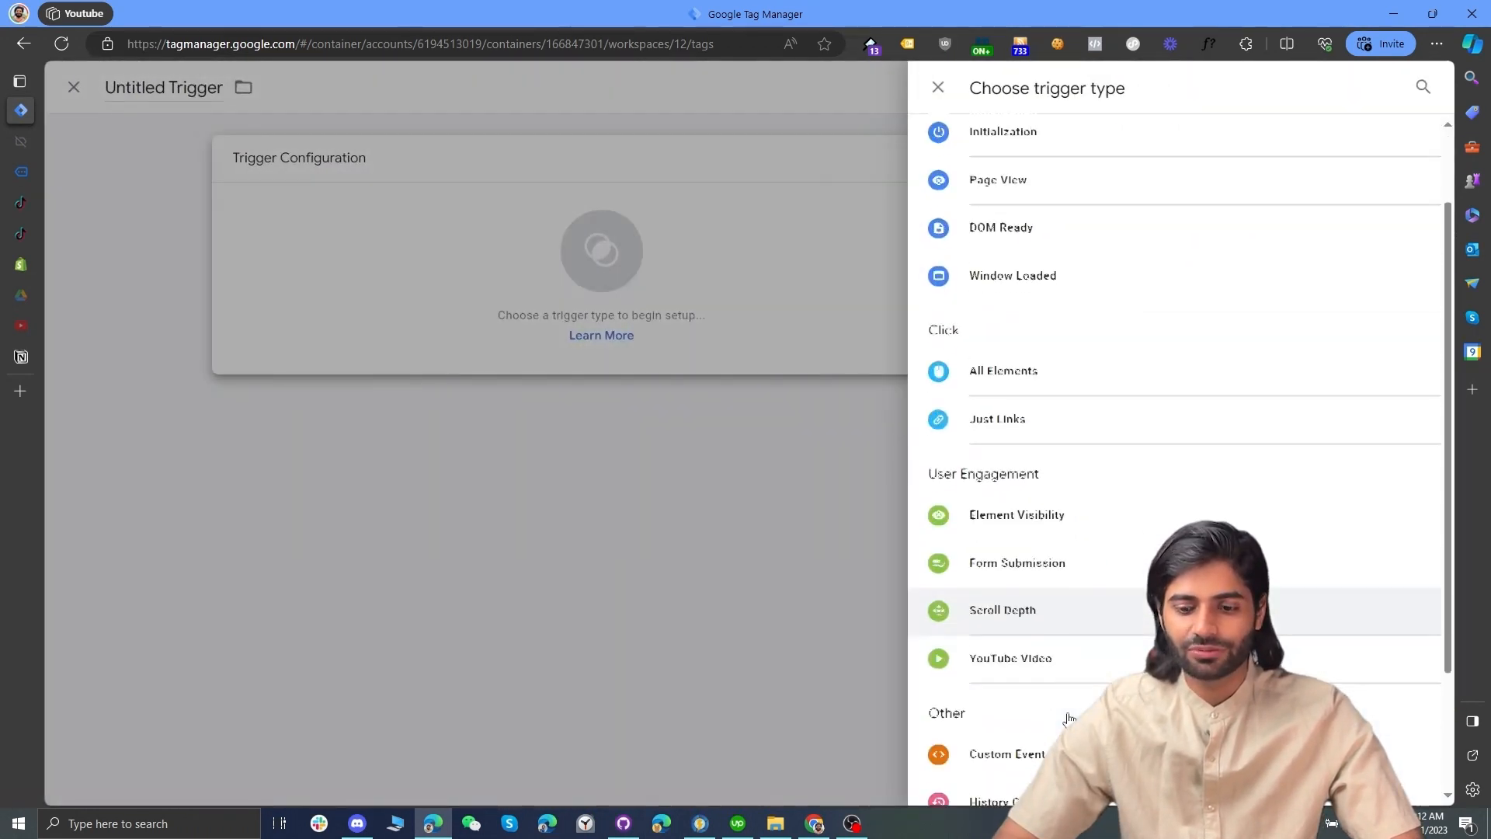
left_click(1026, 720)
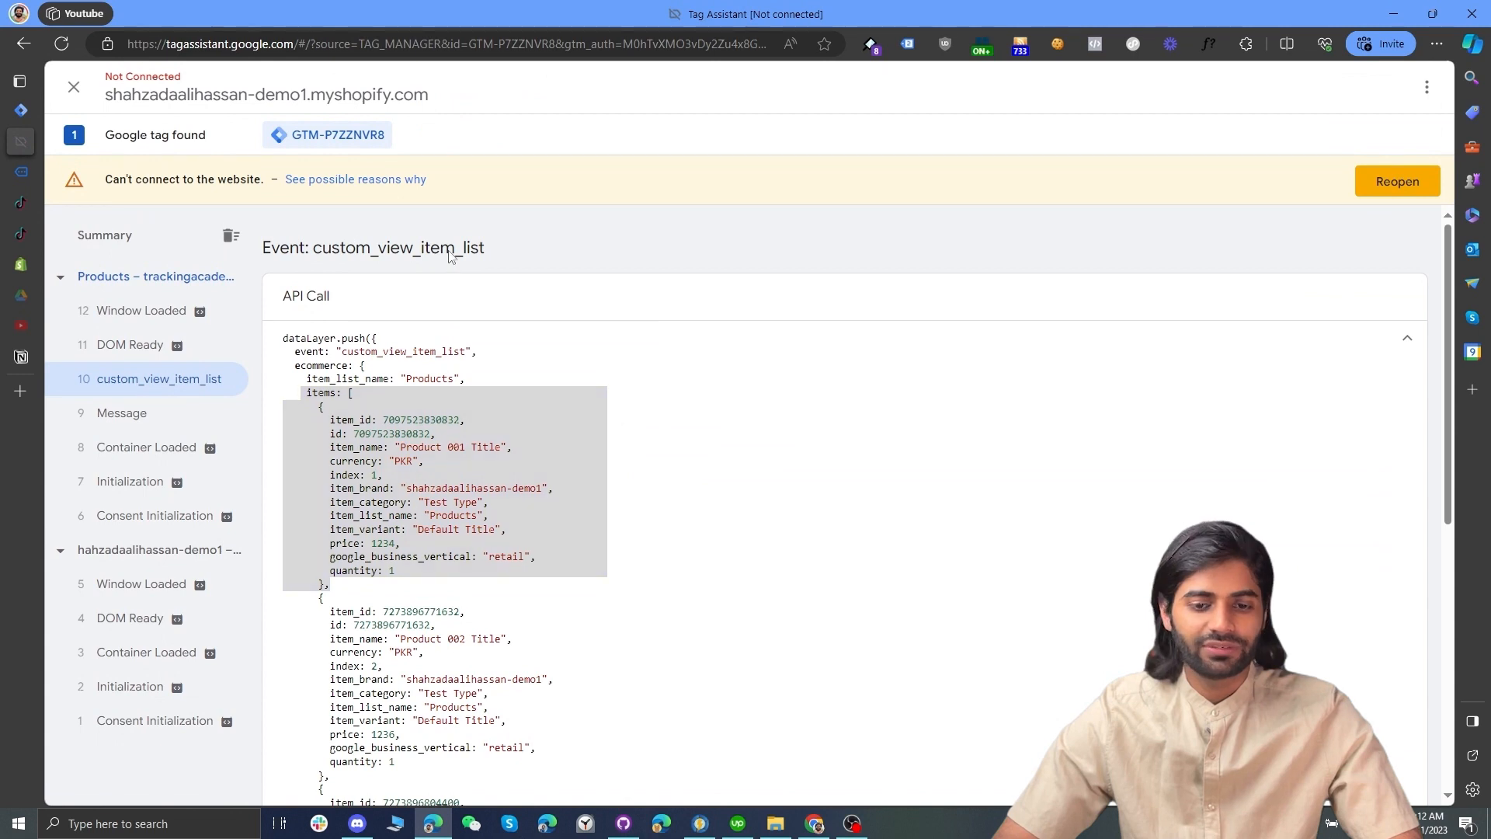
- Copy the event name custom_view_item_list from Tag Assistant and enter it as the trigger's event name
double_click(449, 257)
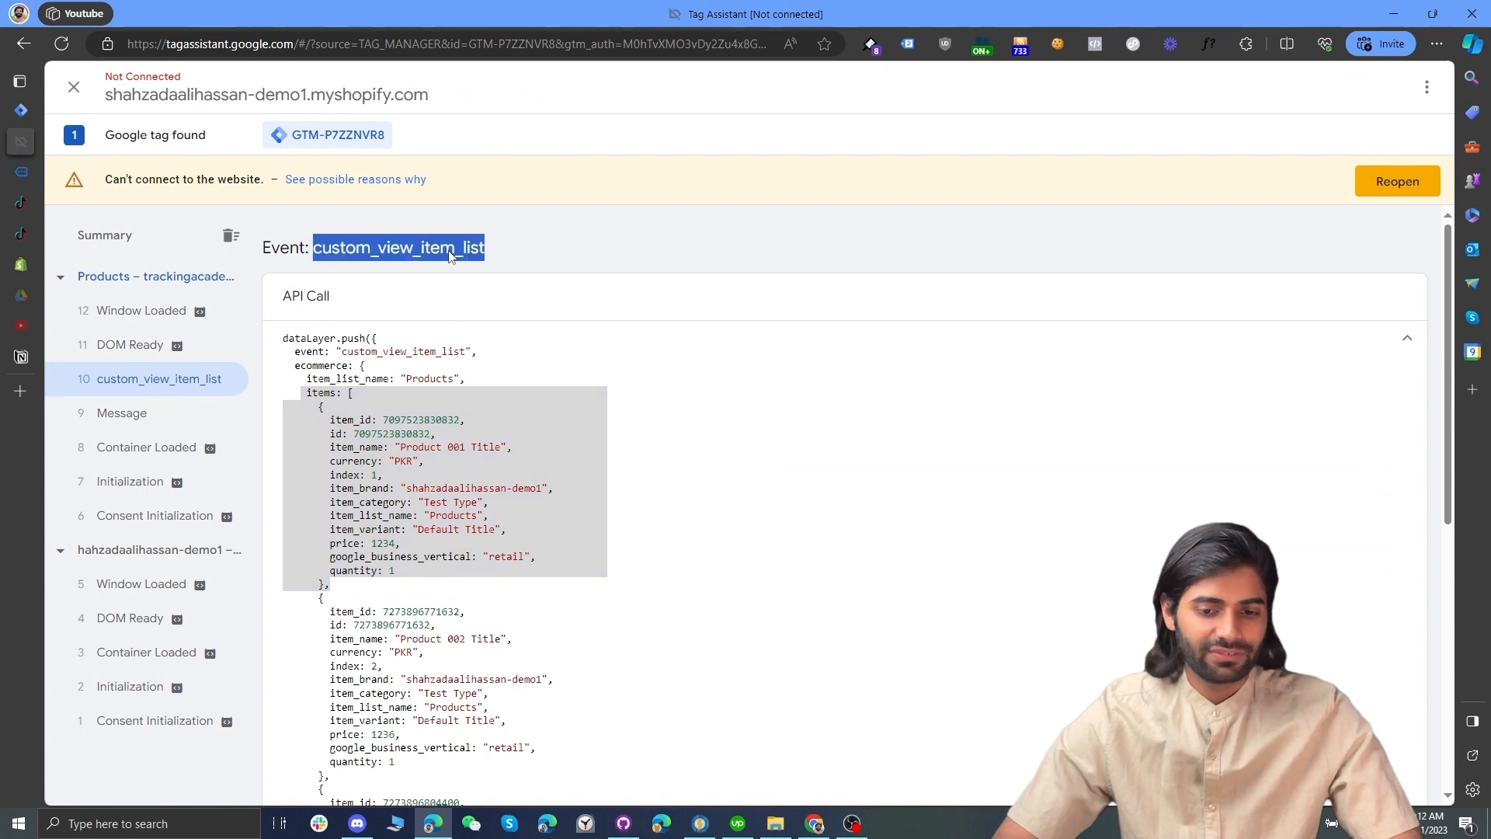
right_click(446, 250)
left_click(478, 268)
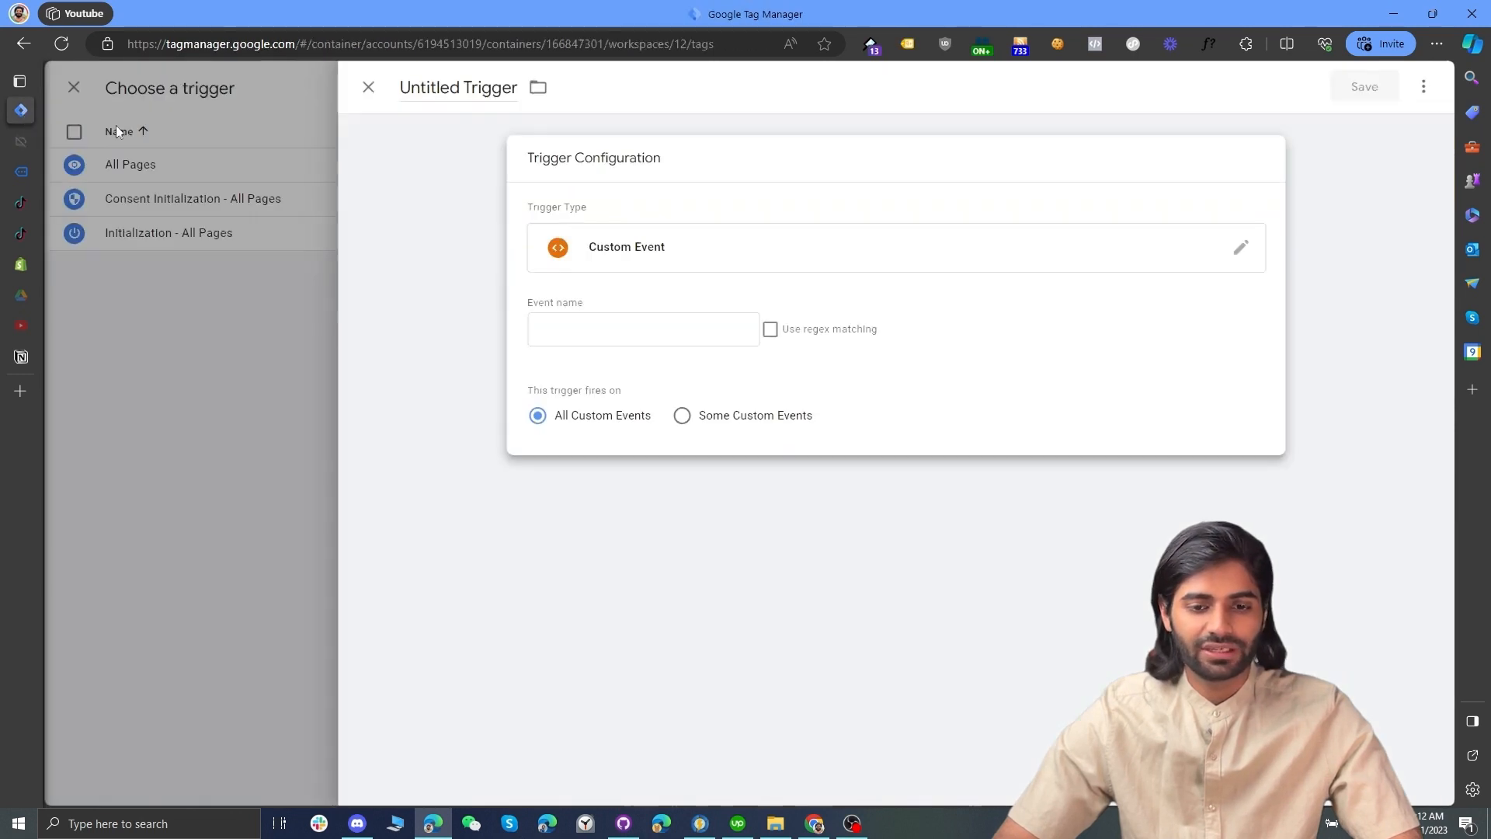
left_click(21, 109)
left_click(645, 332)
key("ctrl+v")
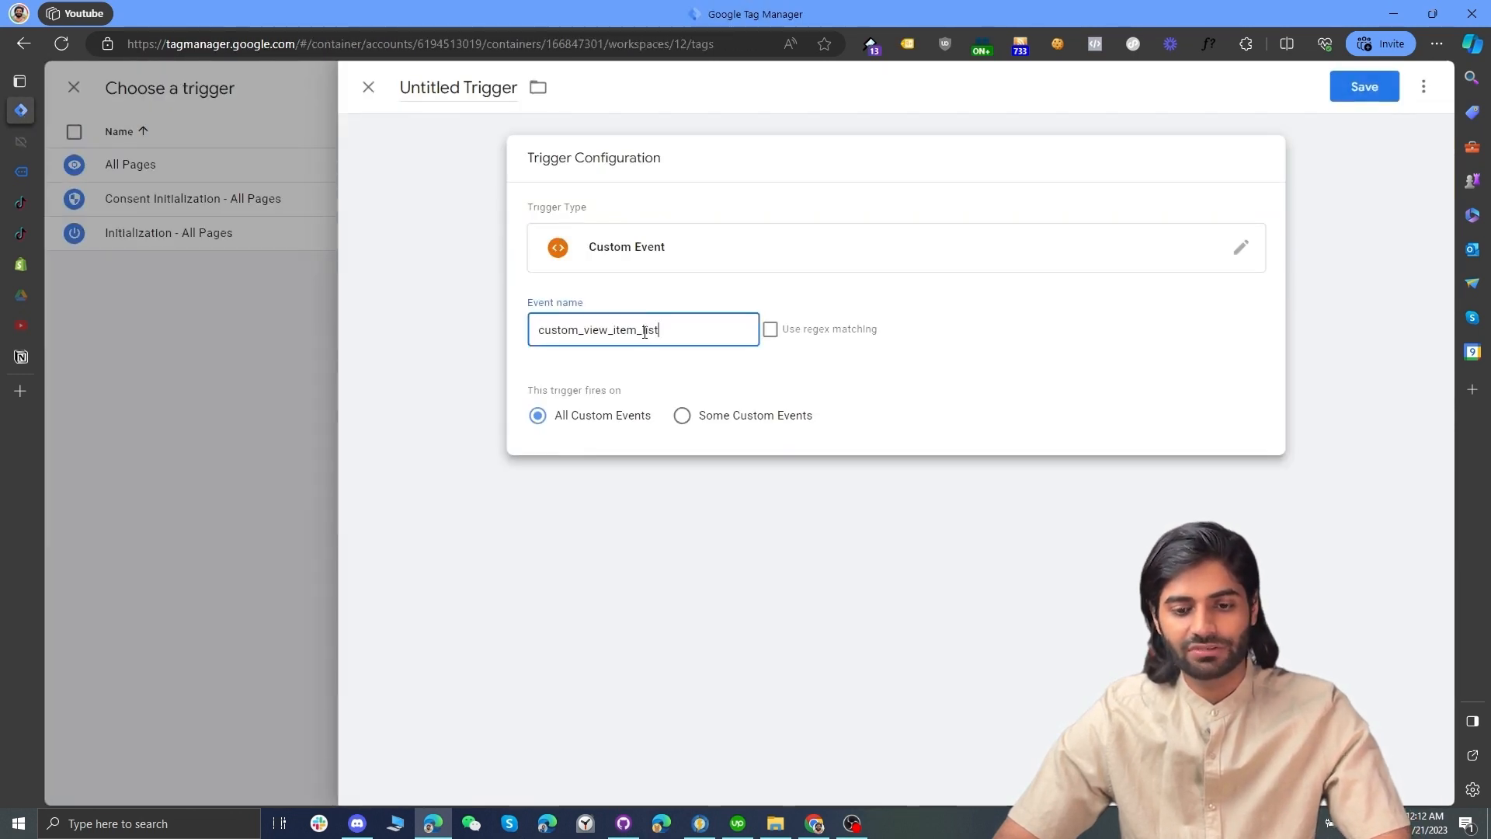
- Name the trigger CE custom_view_item_list and save it
left_click(463, 104)
type("CE")
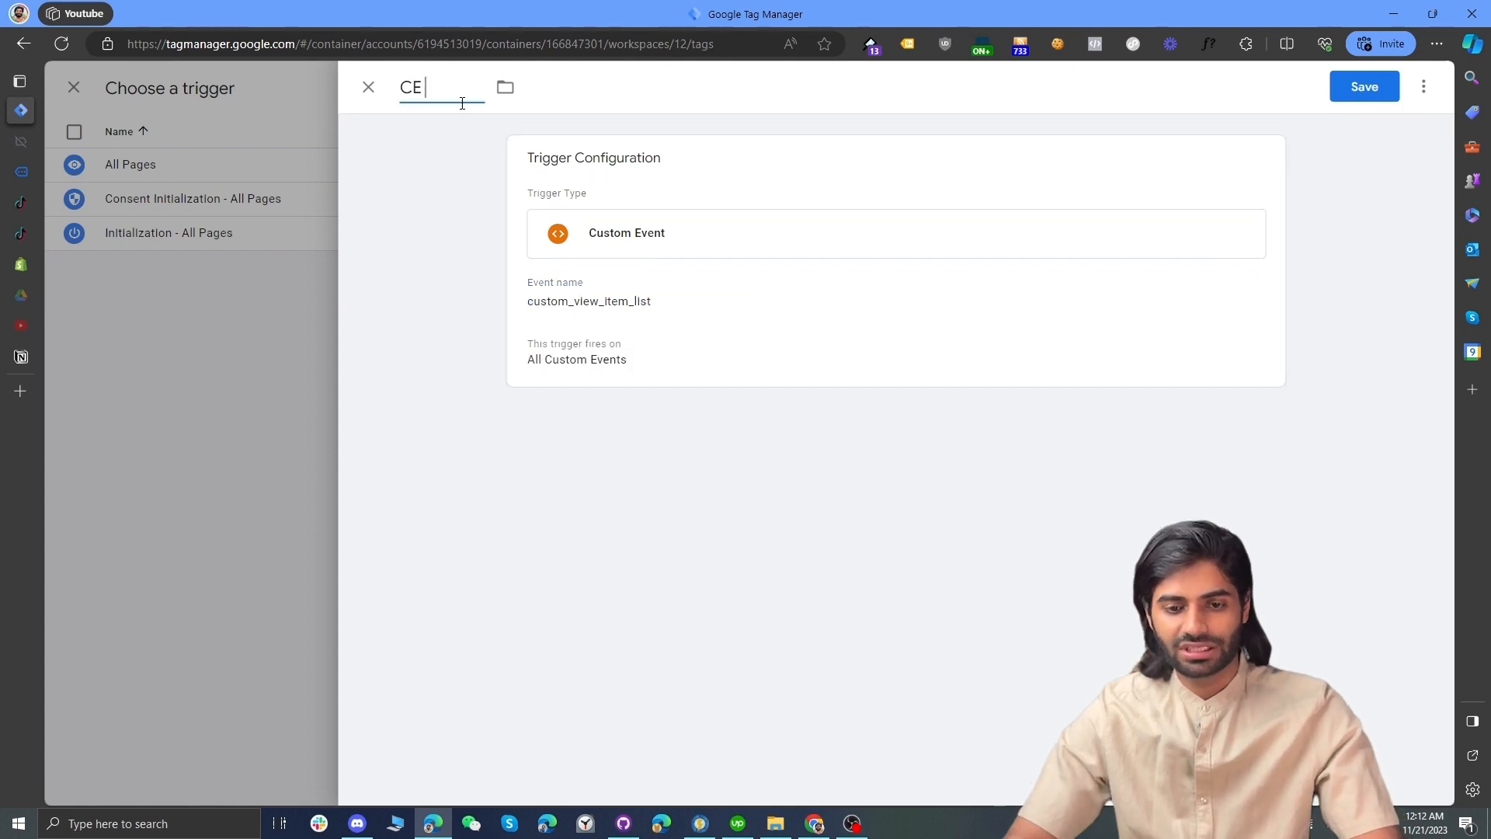
key("ctrl+v")
left_click(1365, 90)
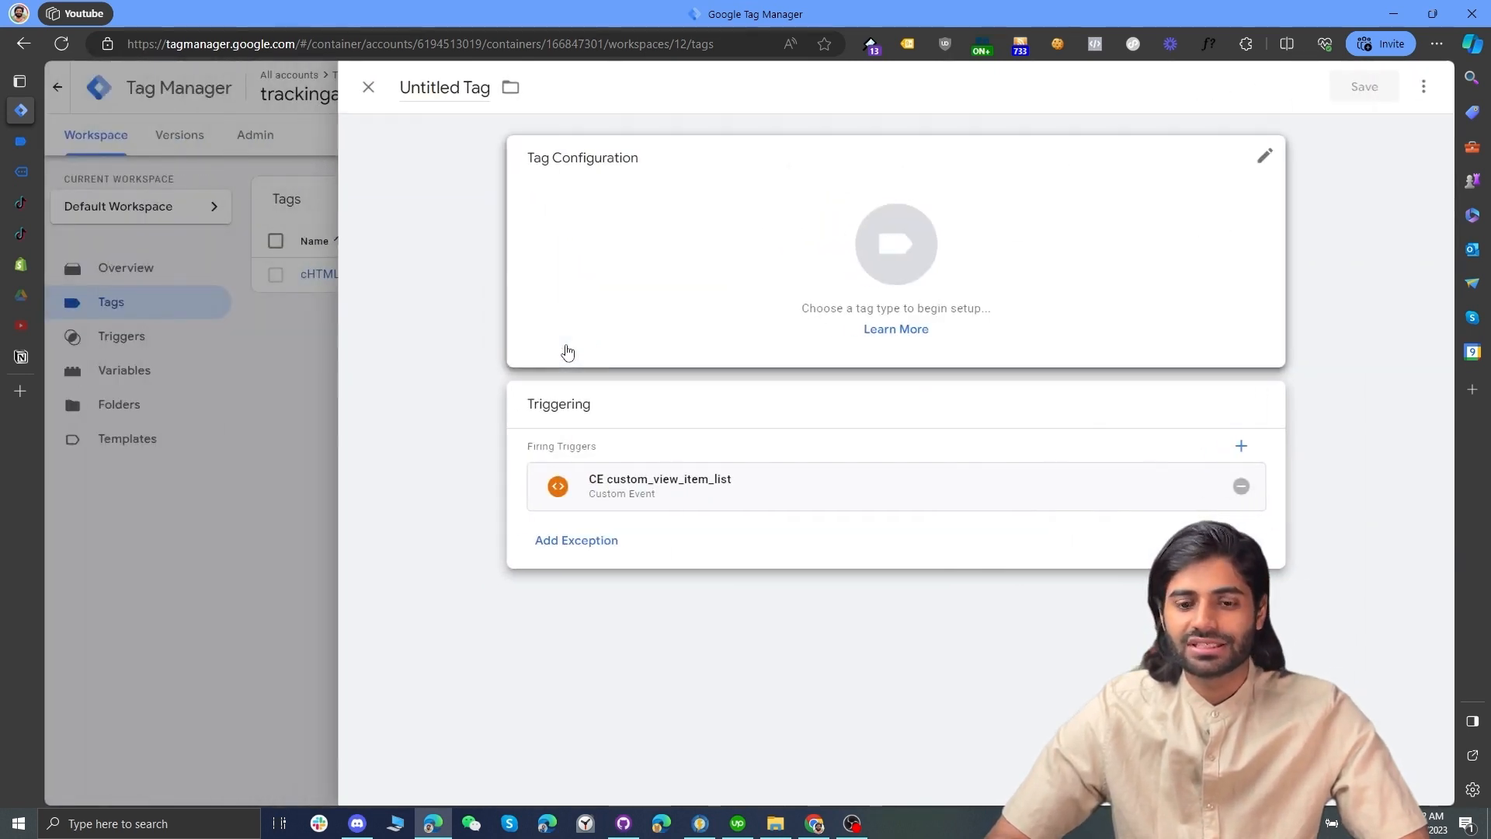
- Set the new tag's type to TikTok Pixel
left_click(687, 309)
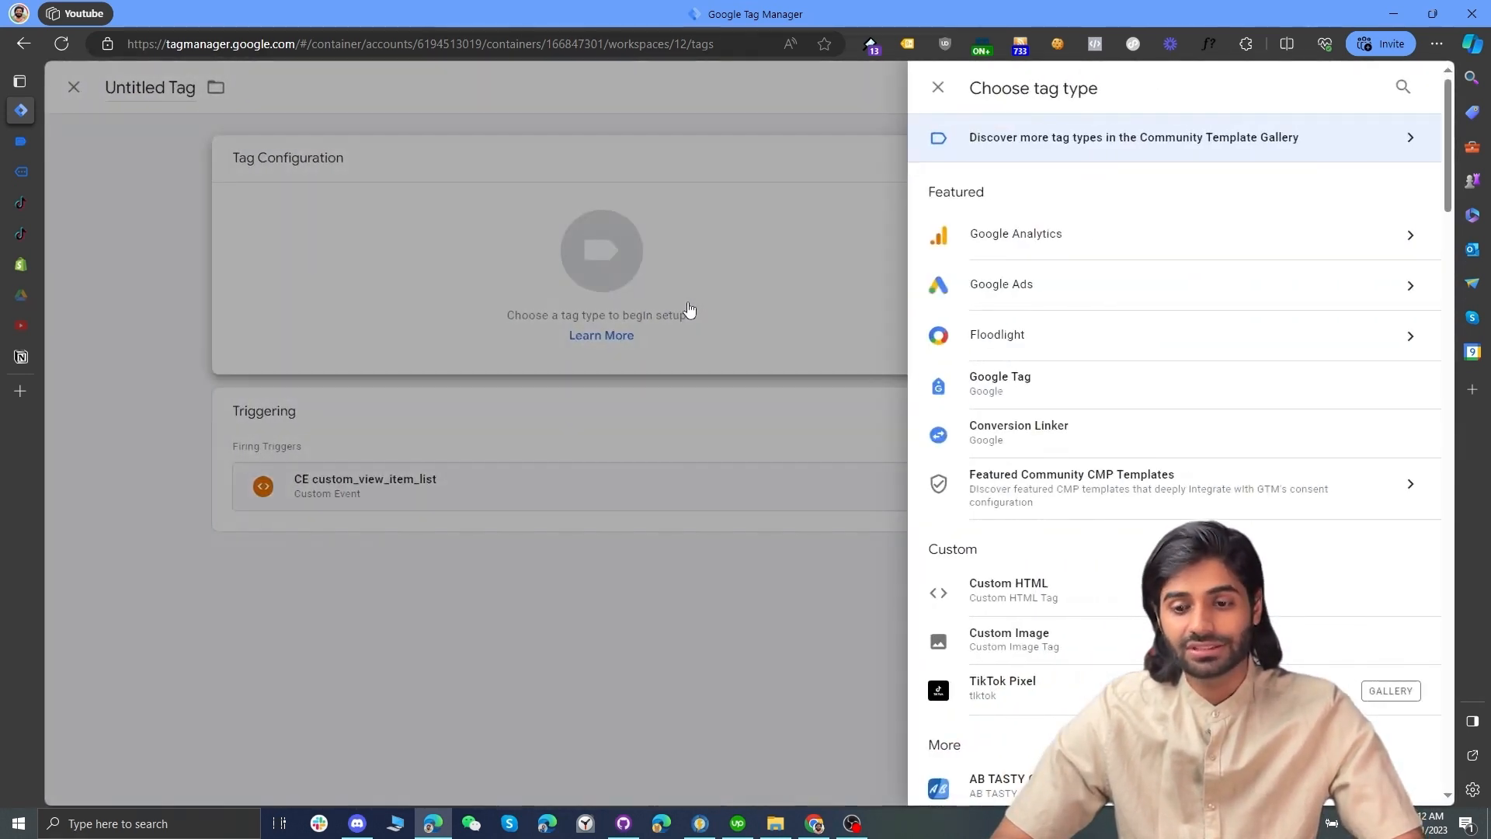
left_click(1024, 689)
left_click(625, 380)
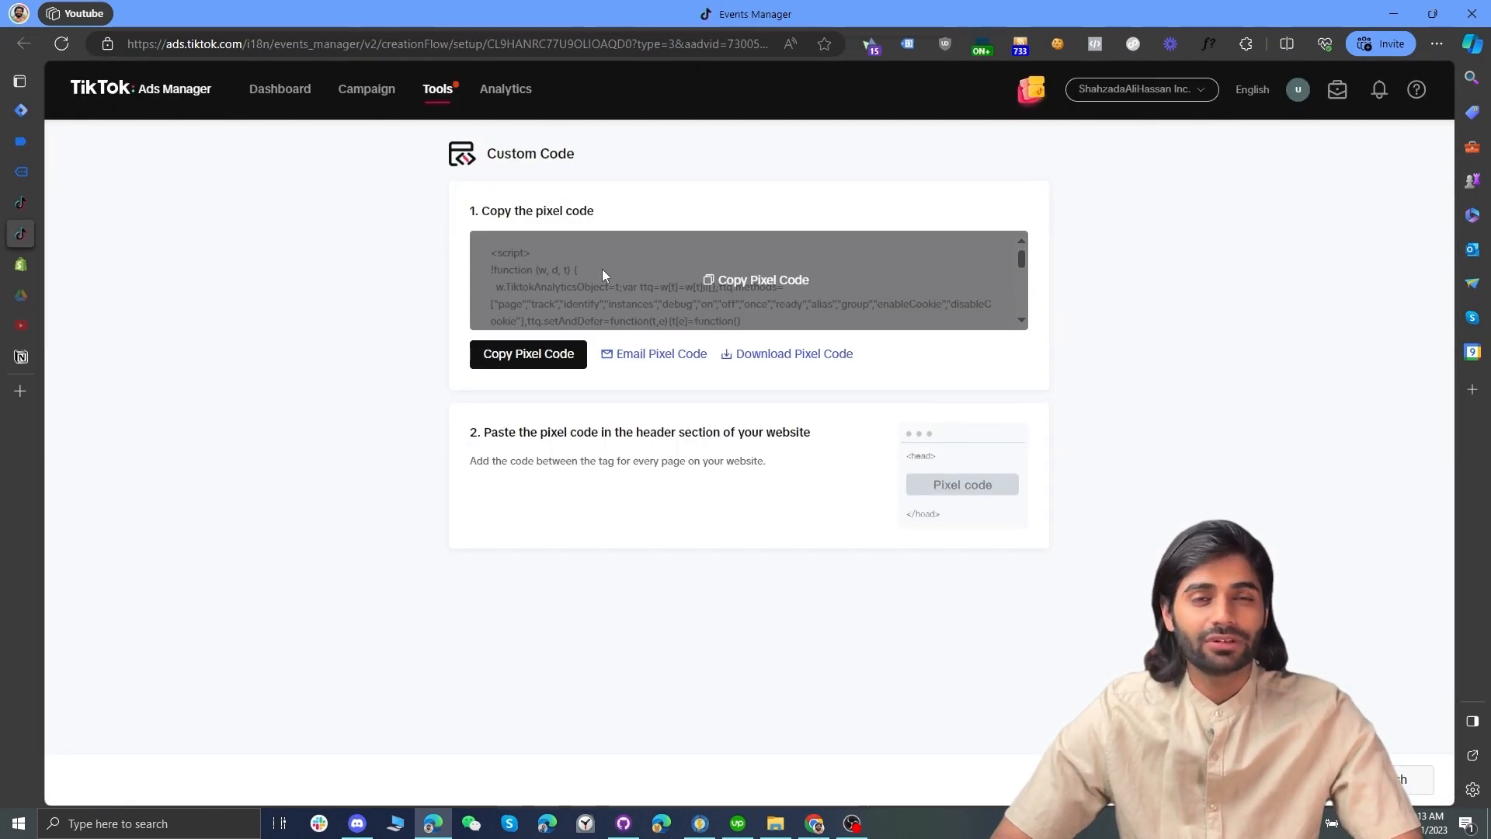
- Finish the custom code pixel setup and copy the pixel ID from the Tracking Academy pixel's detail page
left_click(1414, 780)
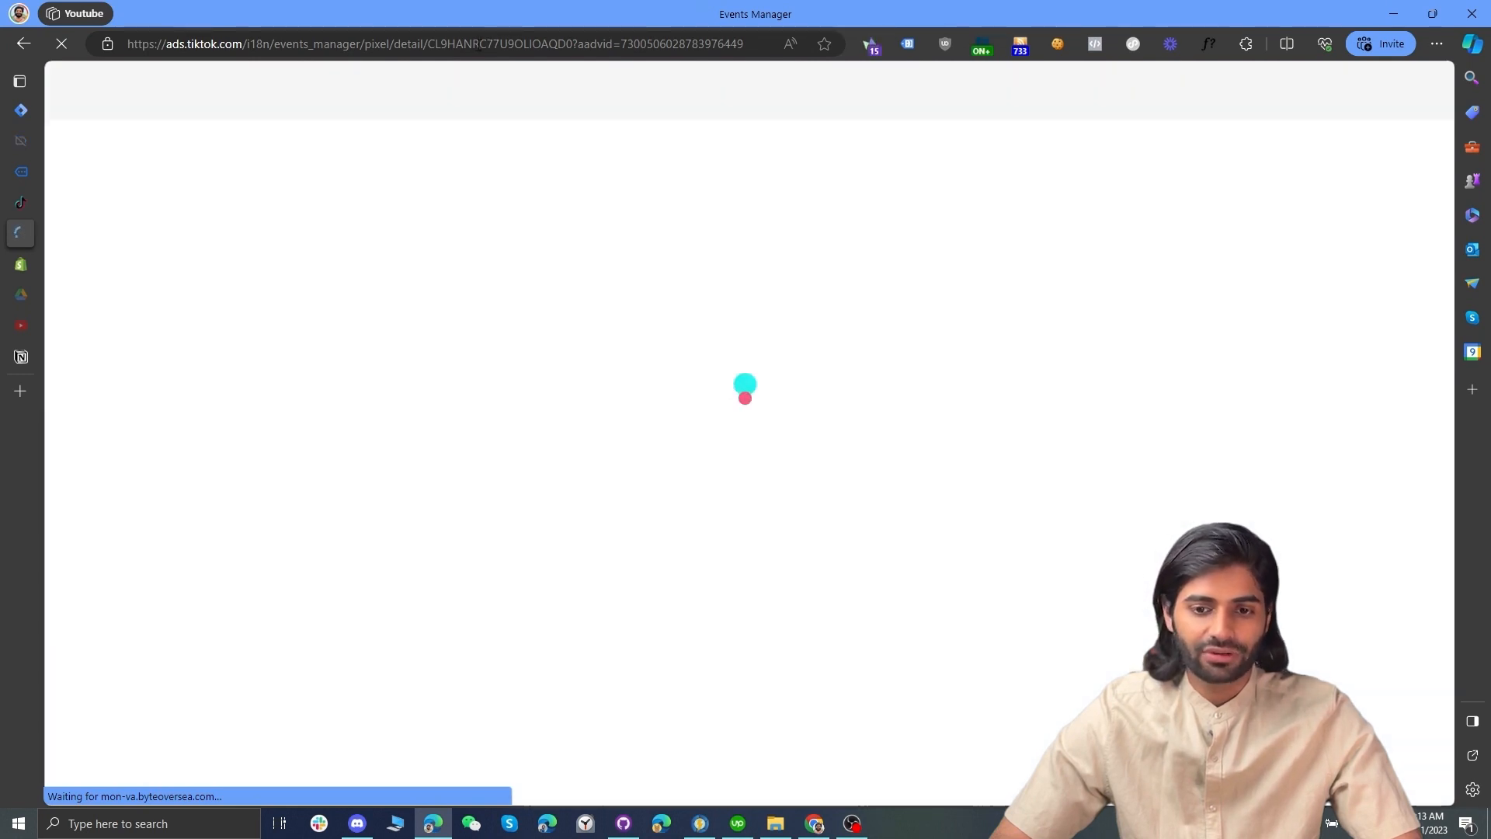
double_click(477, 44)
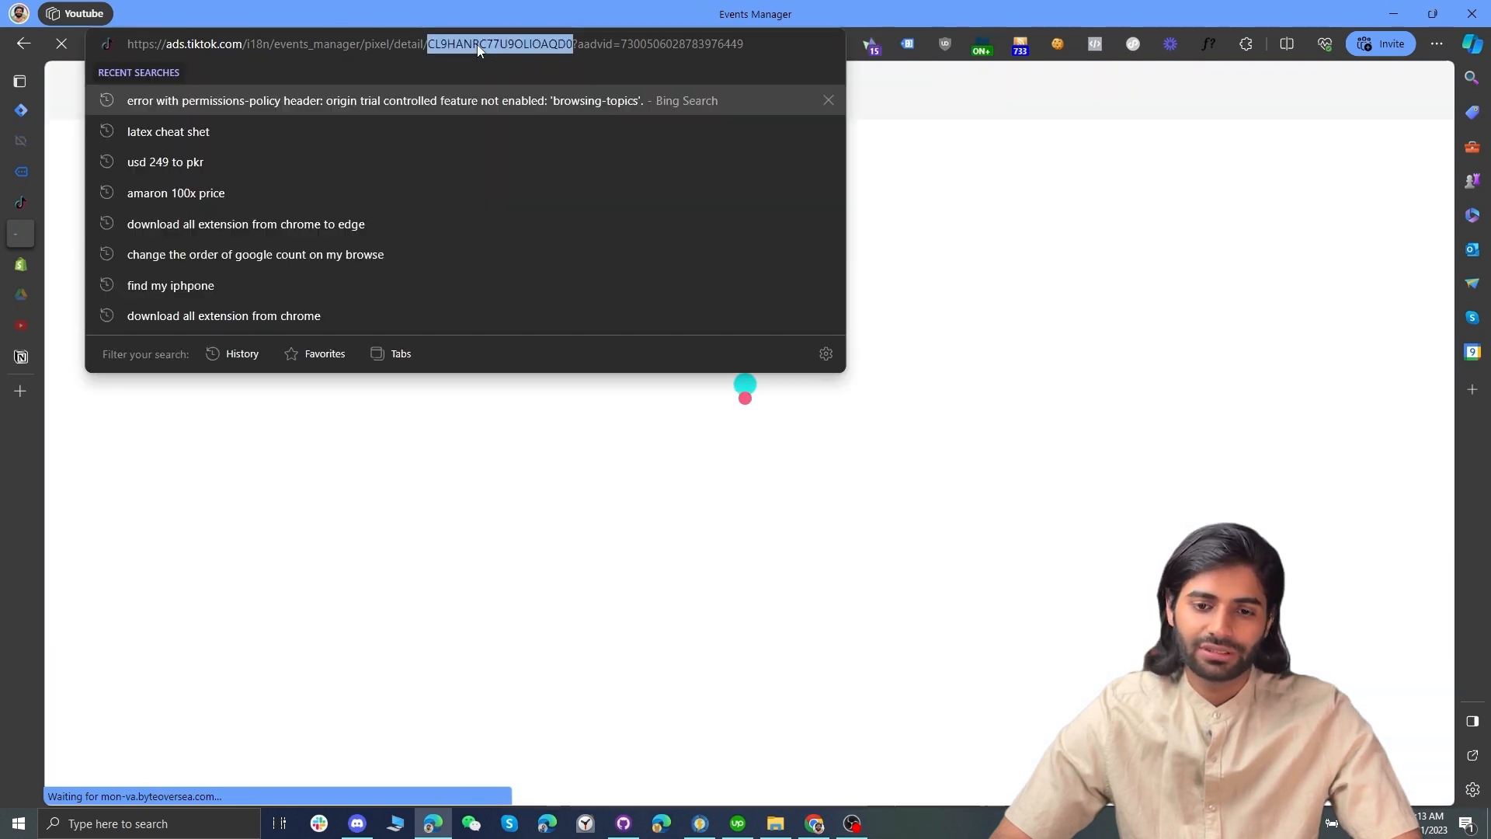
left_click(1102, 287)
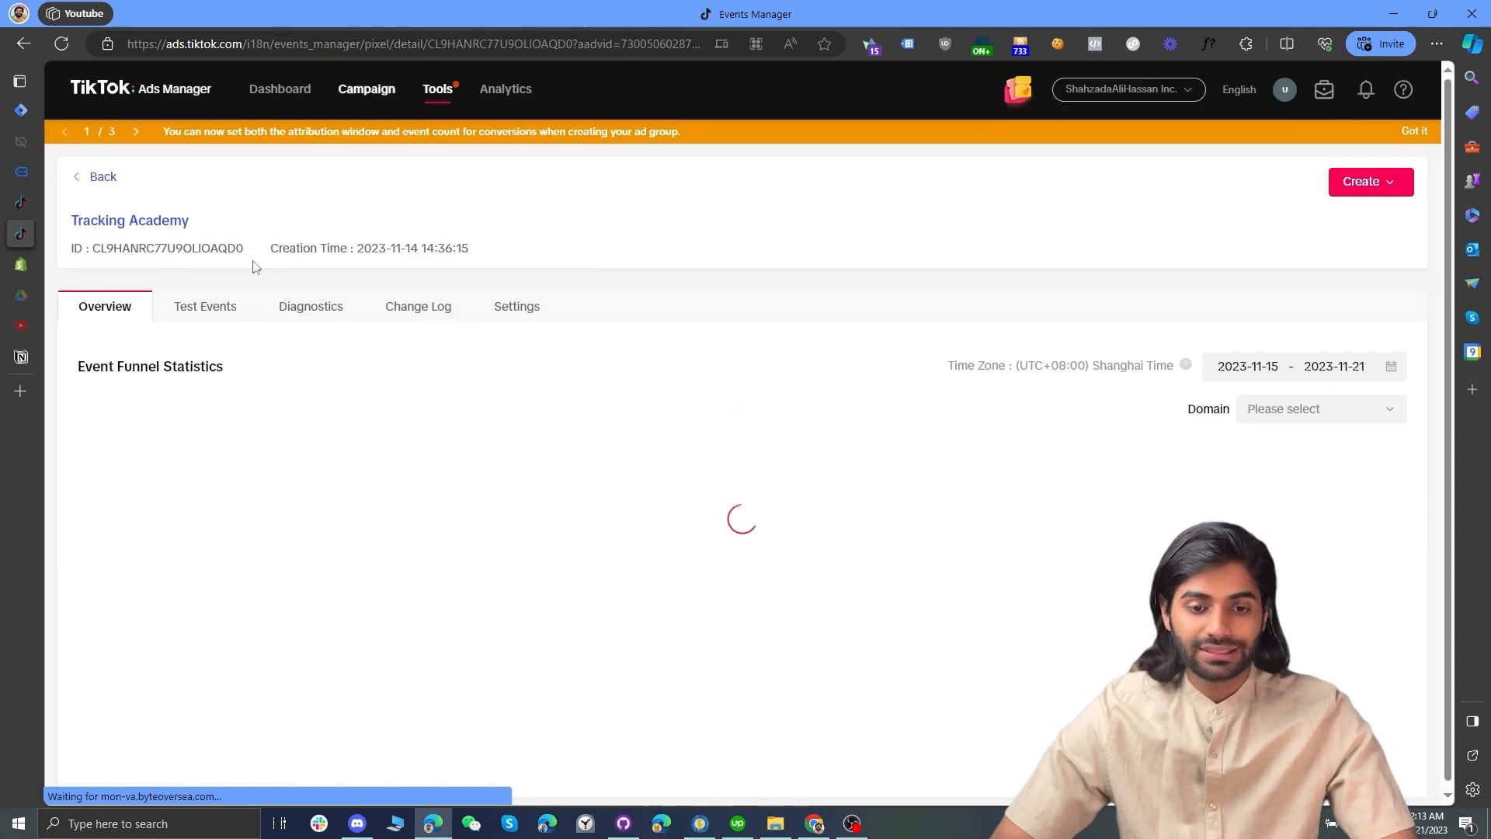
left_click_drag(244, 250, 94, 258)
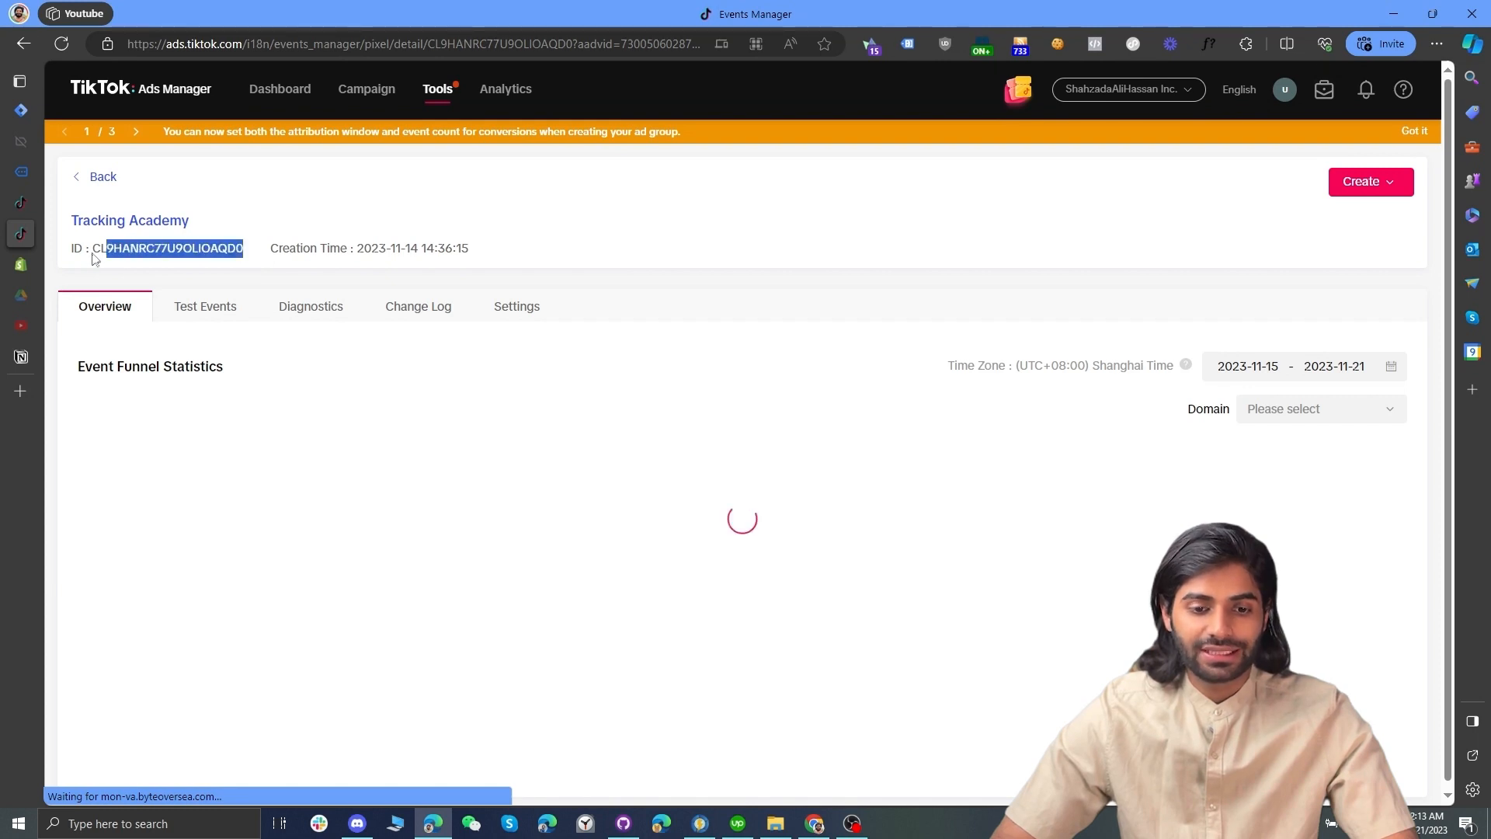
- Switch to Google Tag Manager and replace the tag's Pixel ID with the copied TikTok pixel ID
left_click(26, 112)
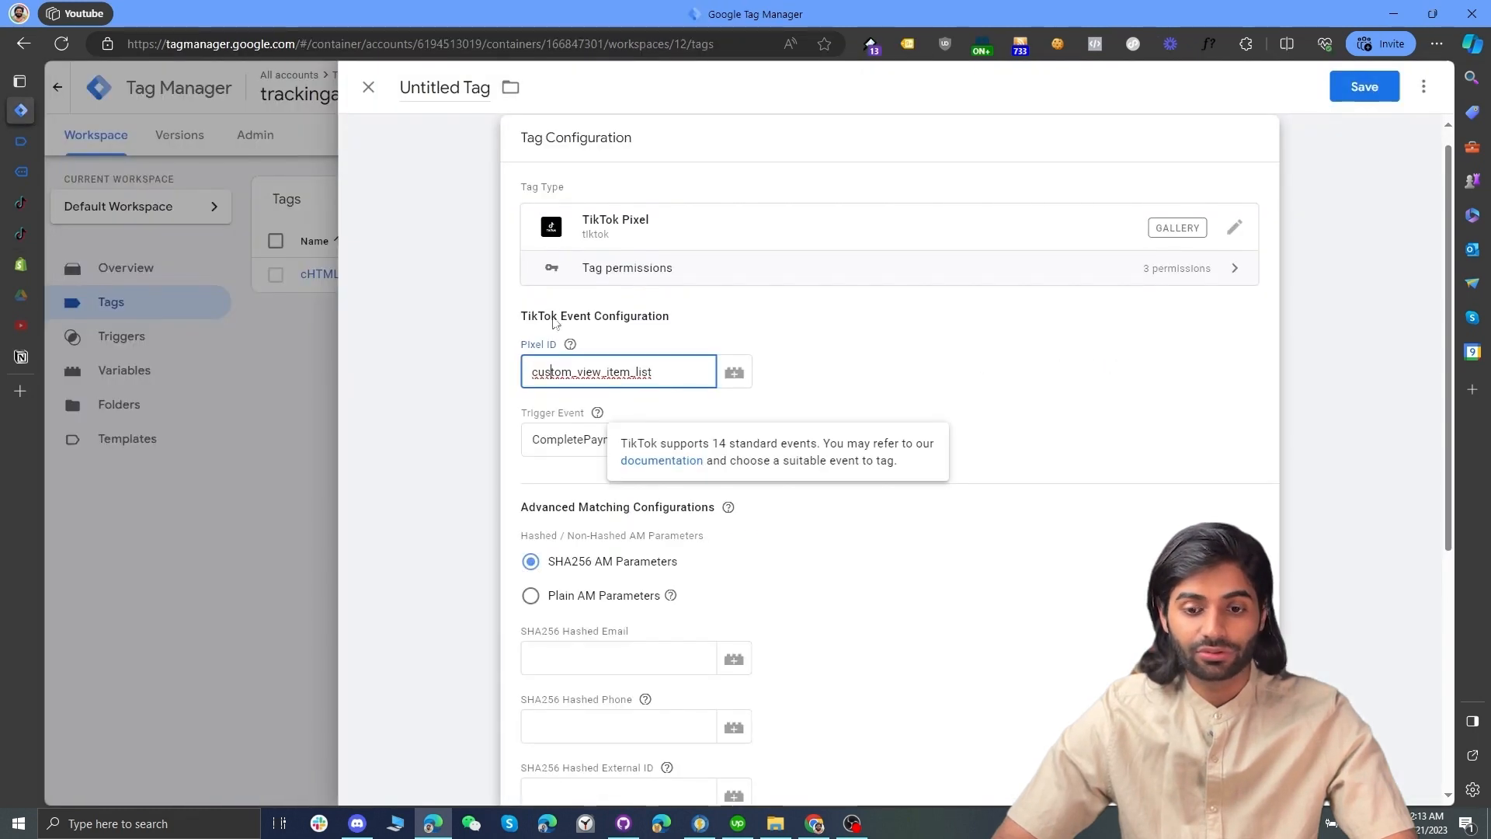
key("ctrl+a")
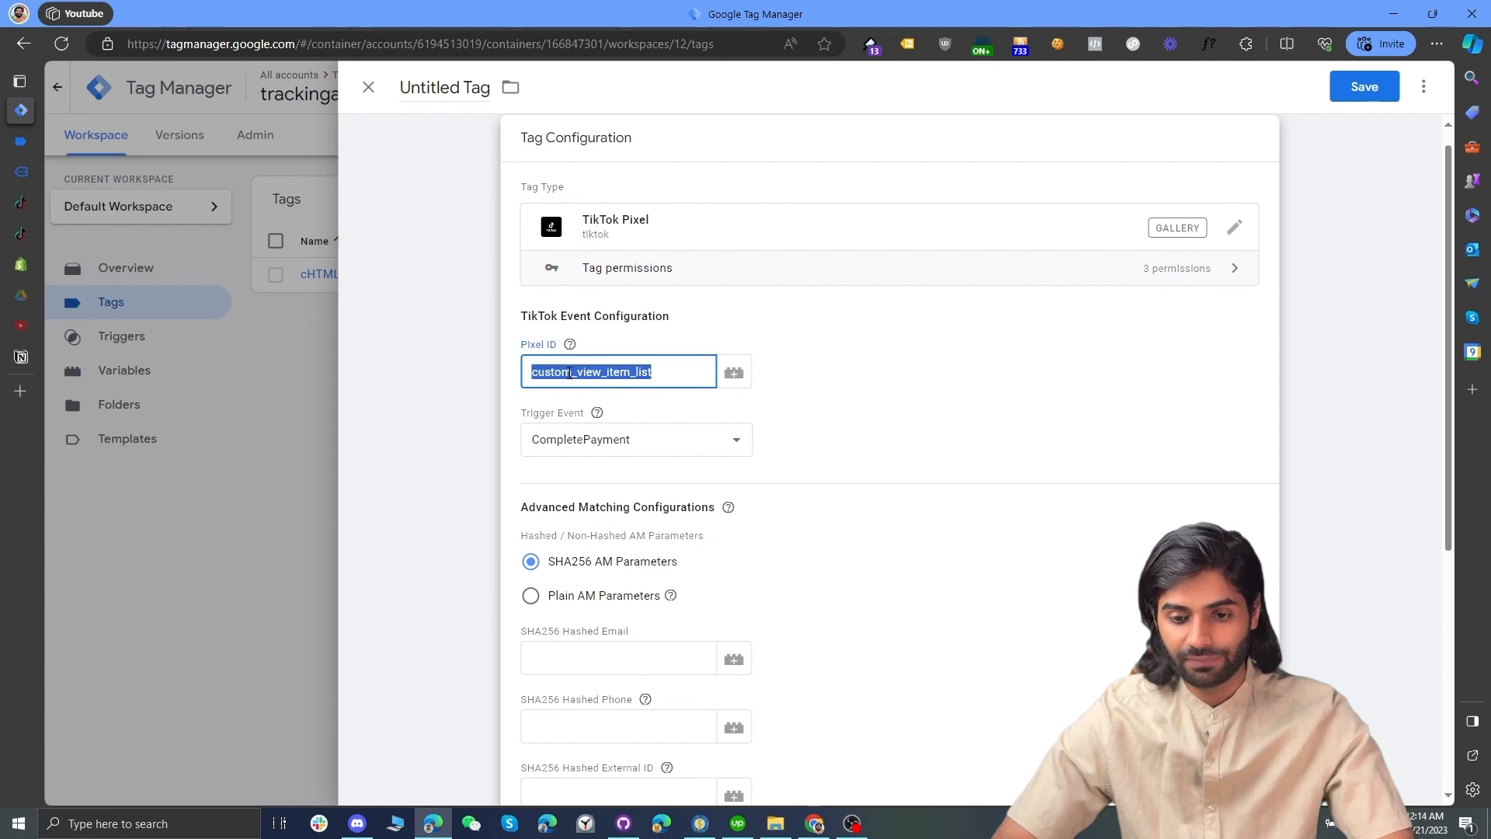
key("ctrl+v")
- Create a new Constant variable for the tag's Trigger Event and set its value to ViewCategory
left_click(666, 444)
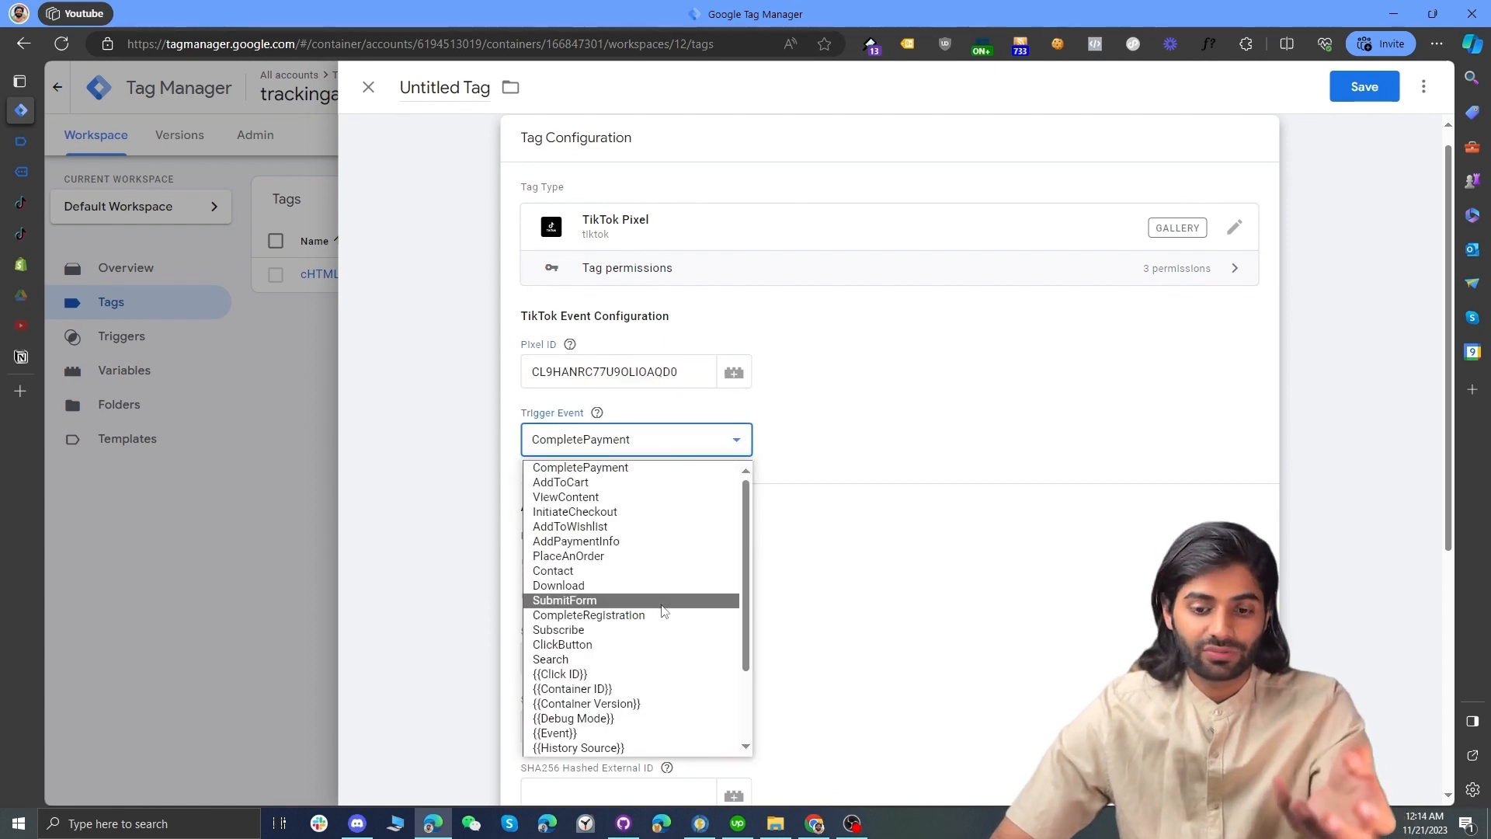
scroll(676, 606, "down", 3)
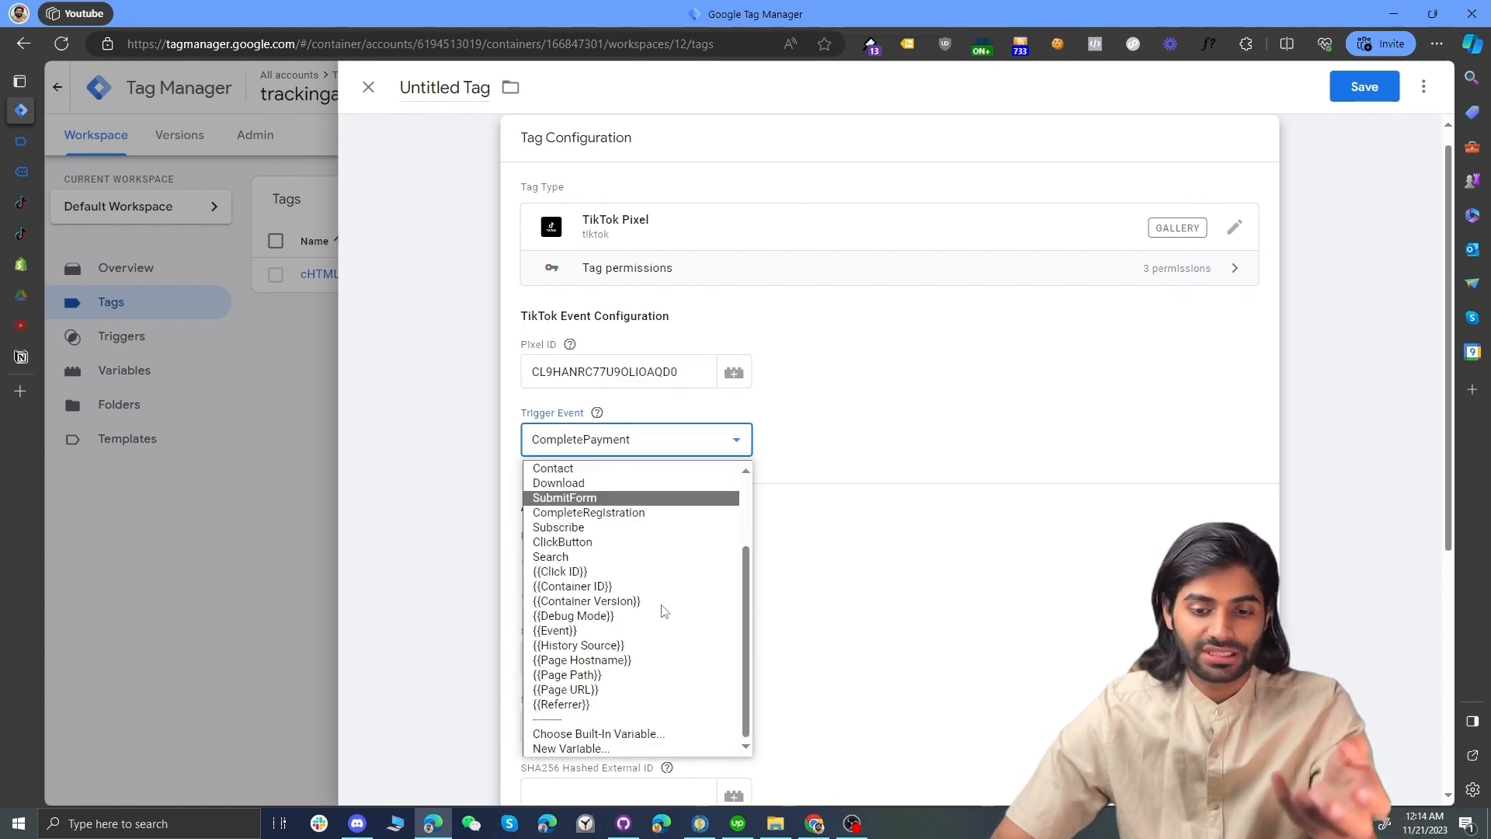
left_click(636, 745)
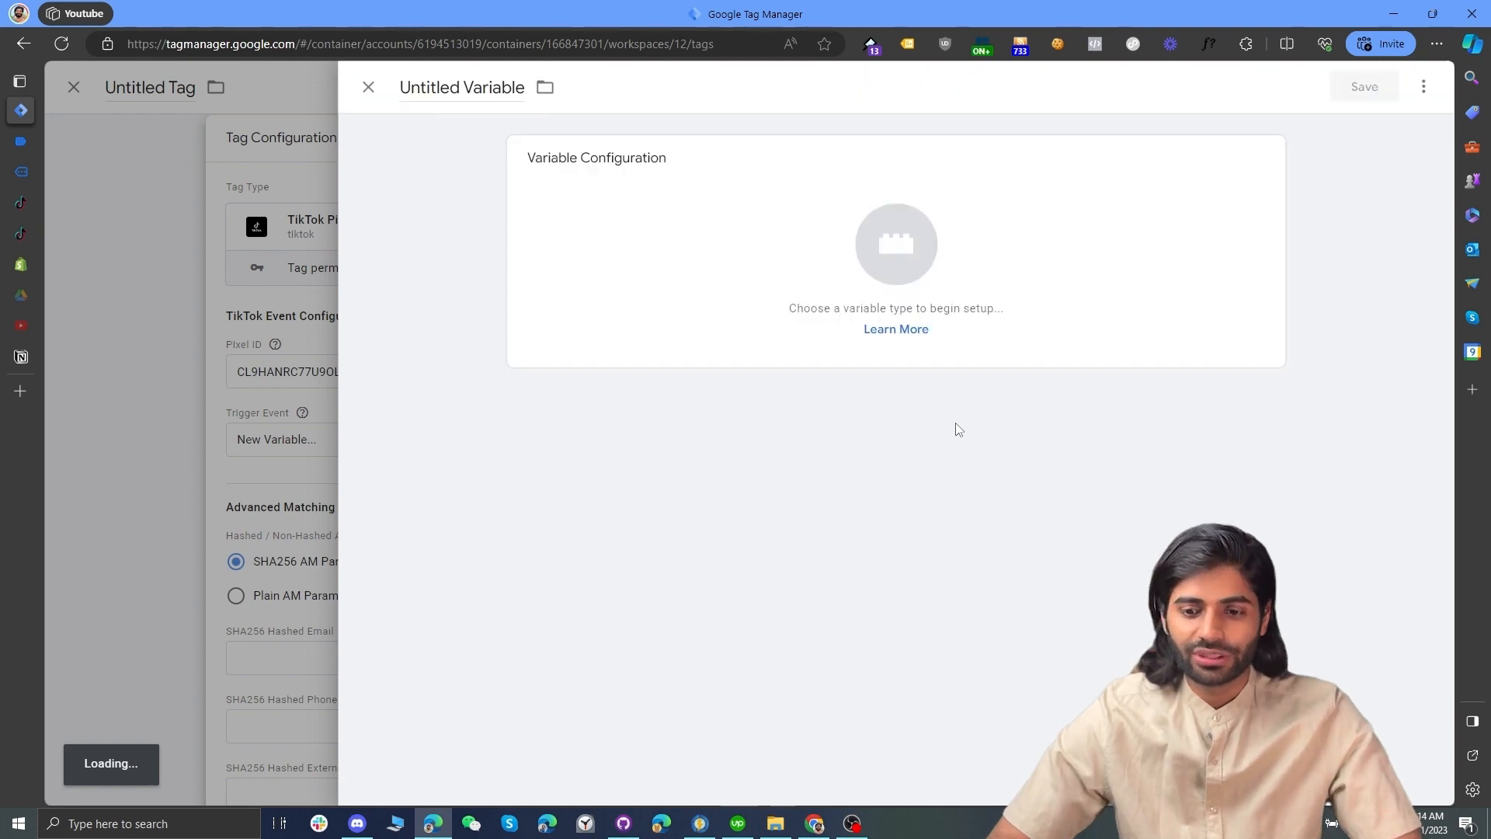
left_click(959, 157)
scroll(1204, 628, "down", 3)
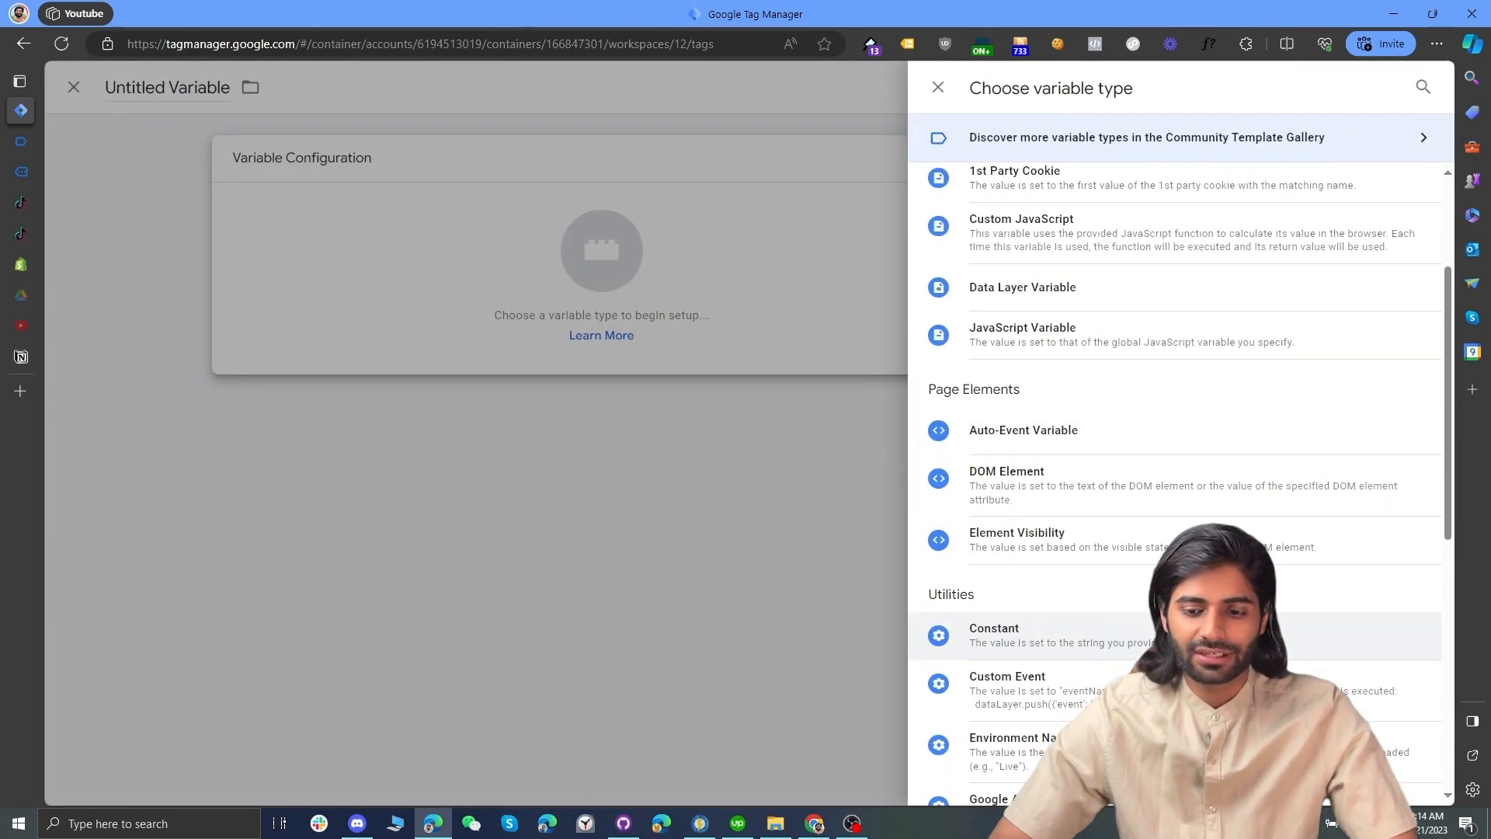
left_click(1204, 627)
left_click(582, 331)
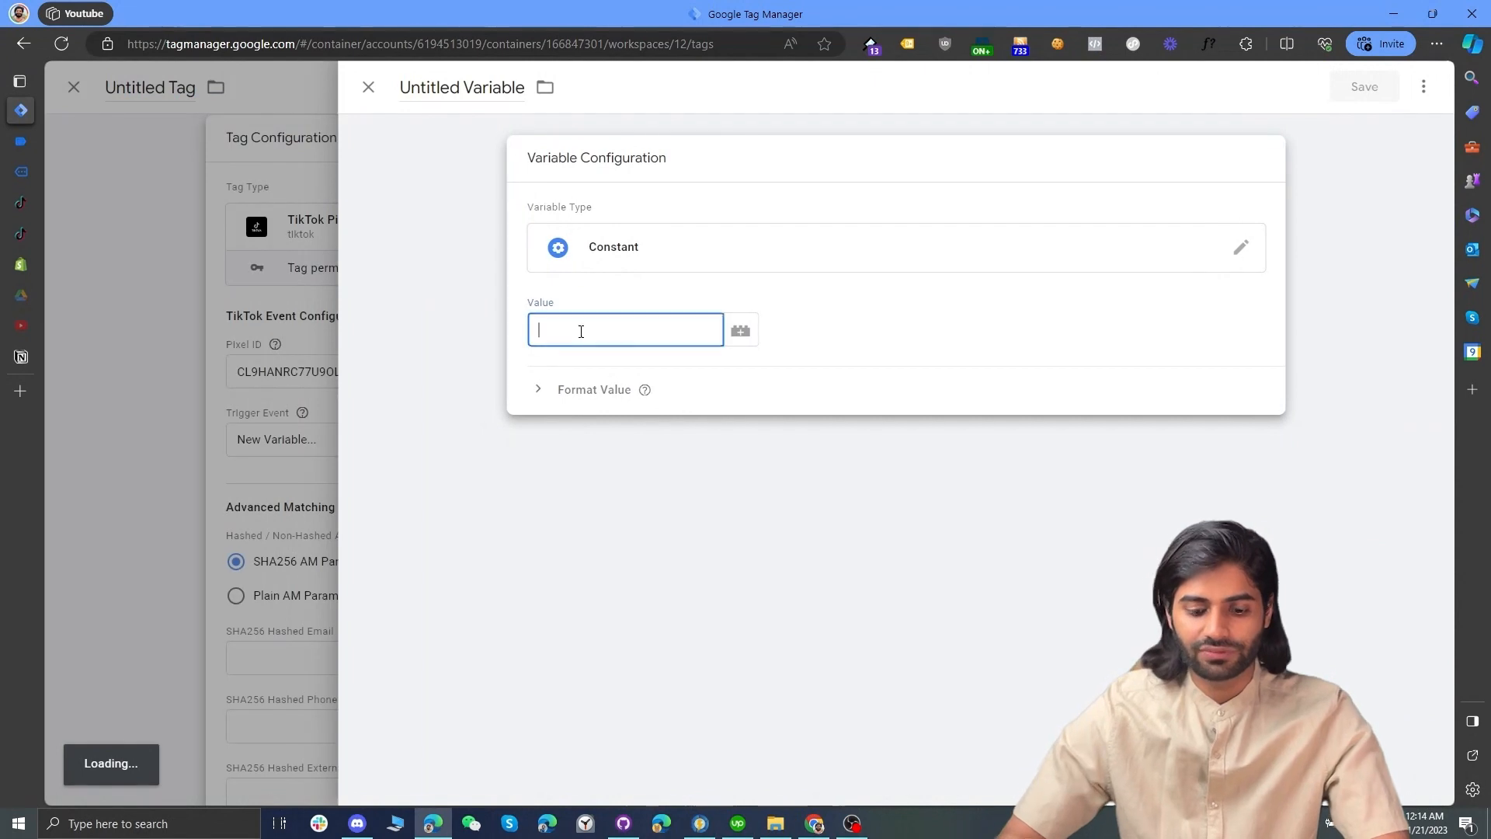
type("Vie")
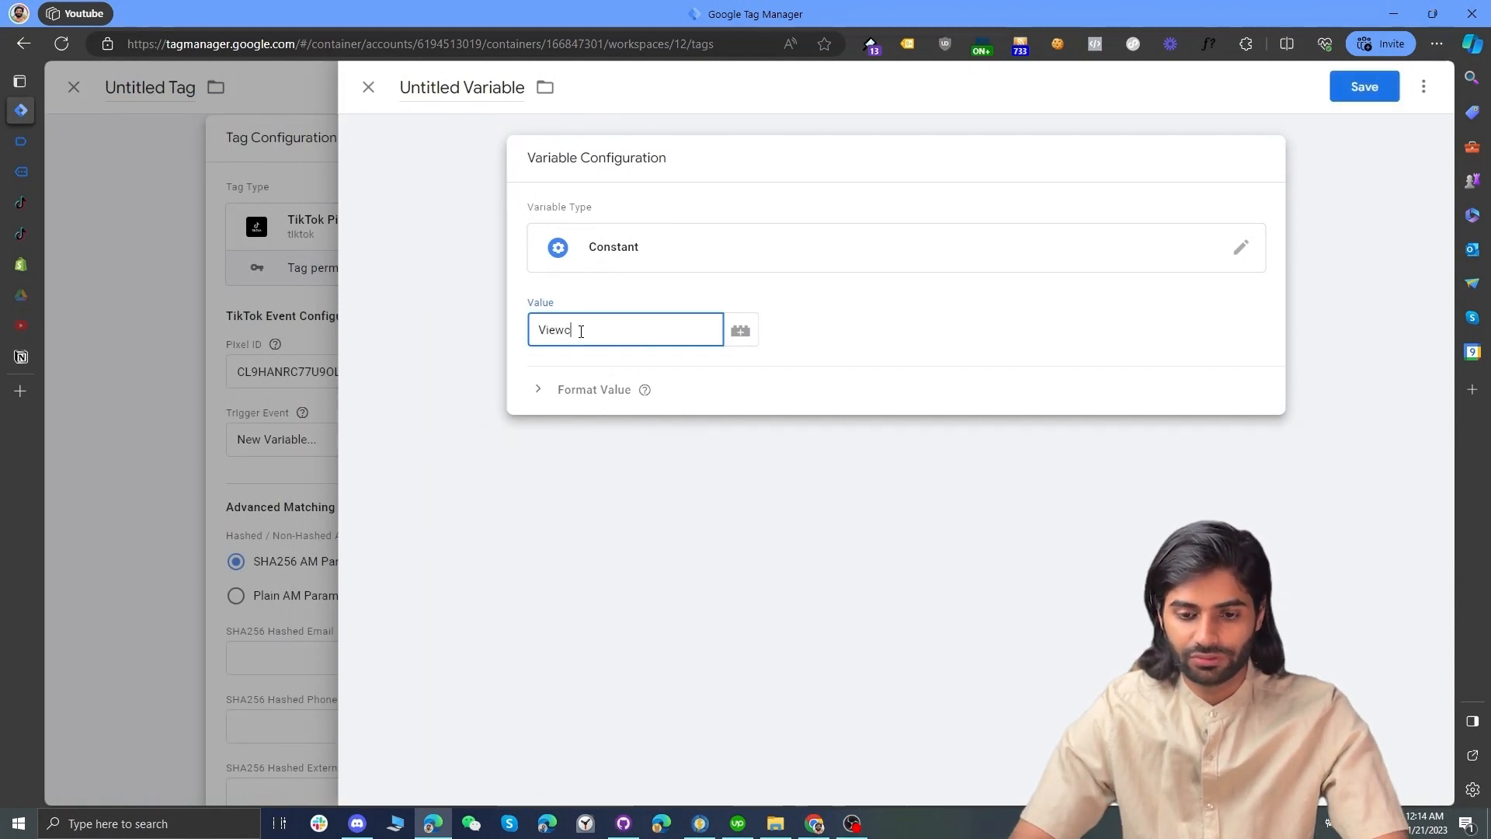
type("wCategory")
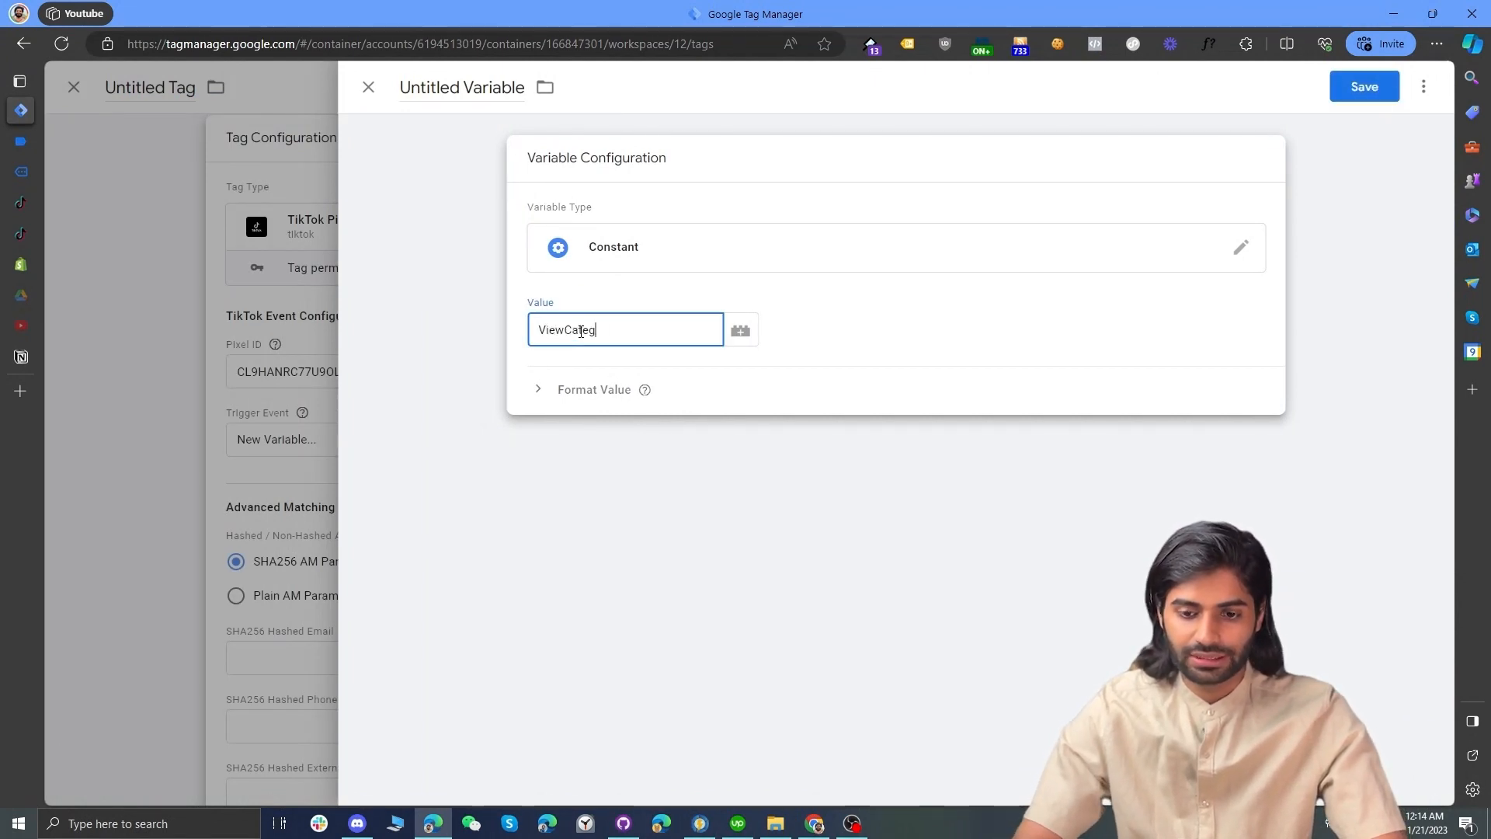
- Name the constant variable CV ViewCategory and save it
key("ctrl+a")
left_click(468, 88)
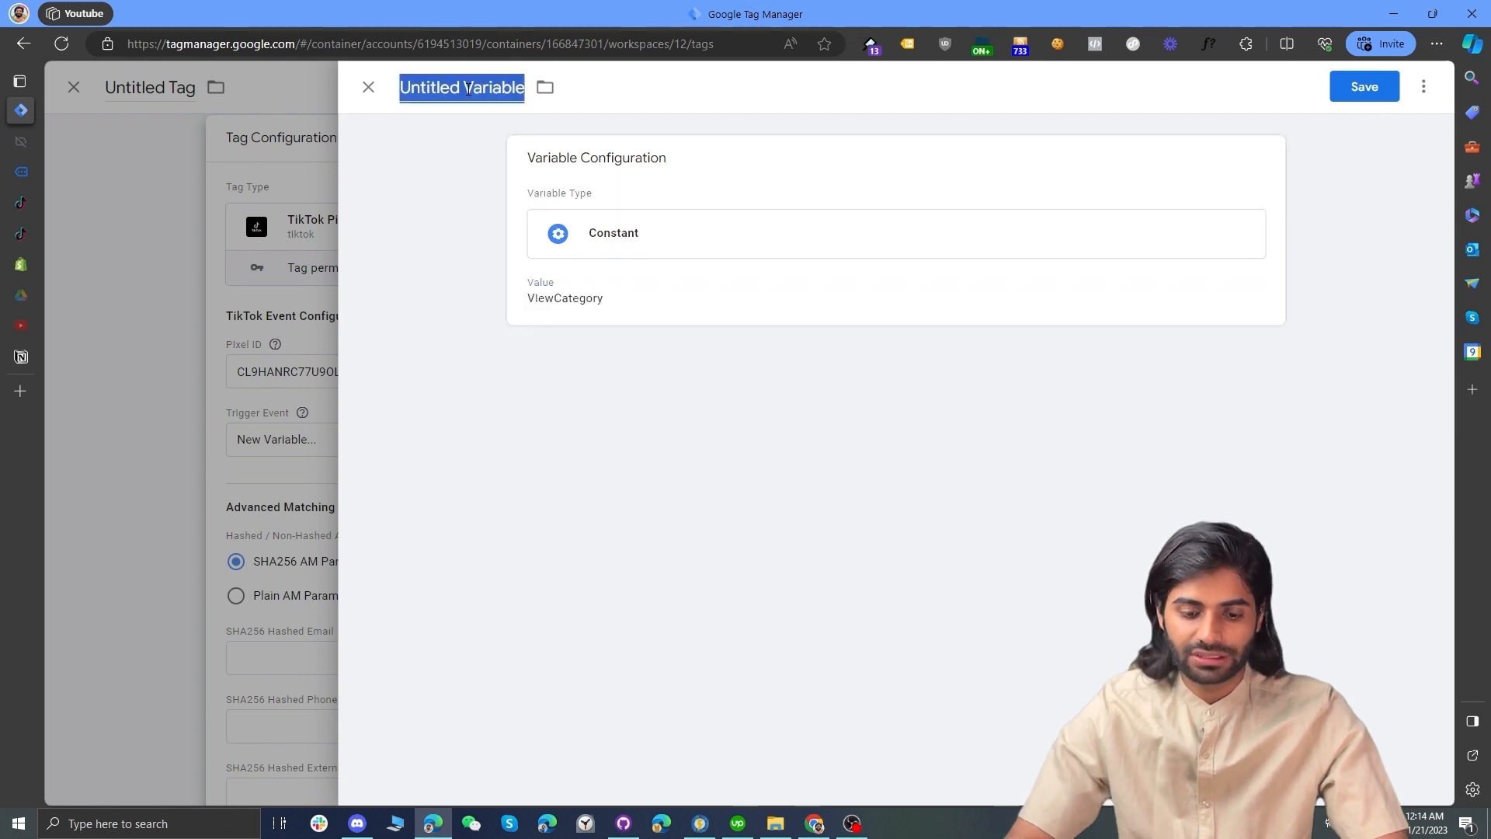
type("CE")
key("ctrl+v")
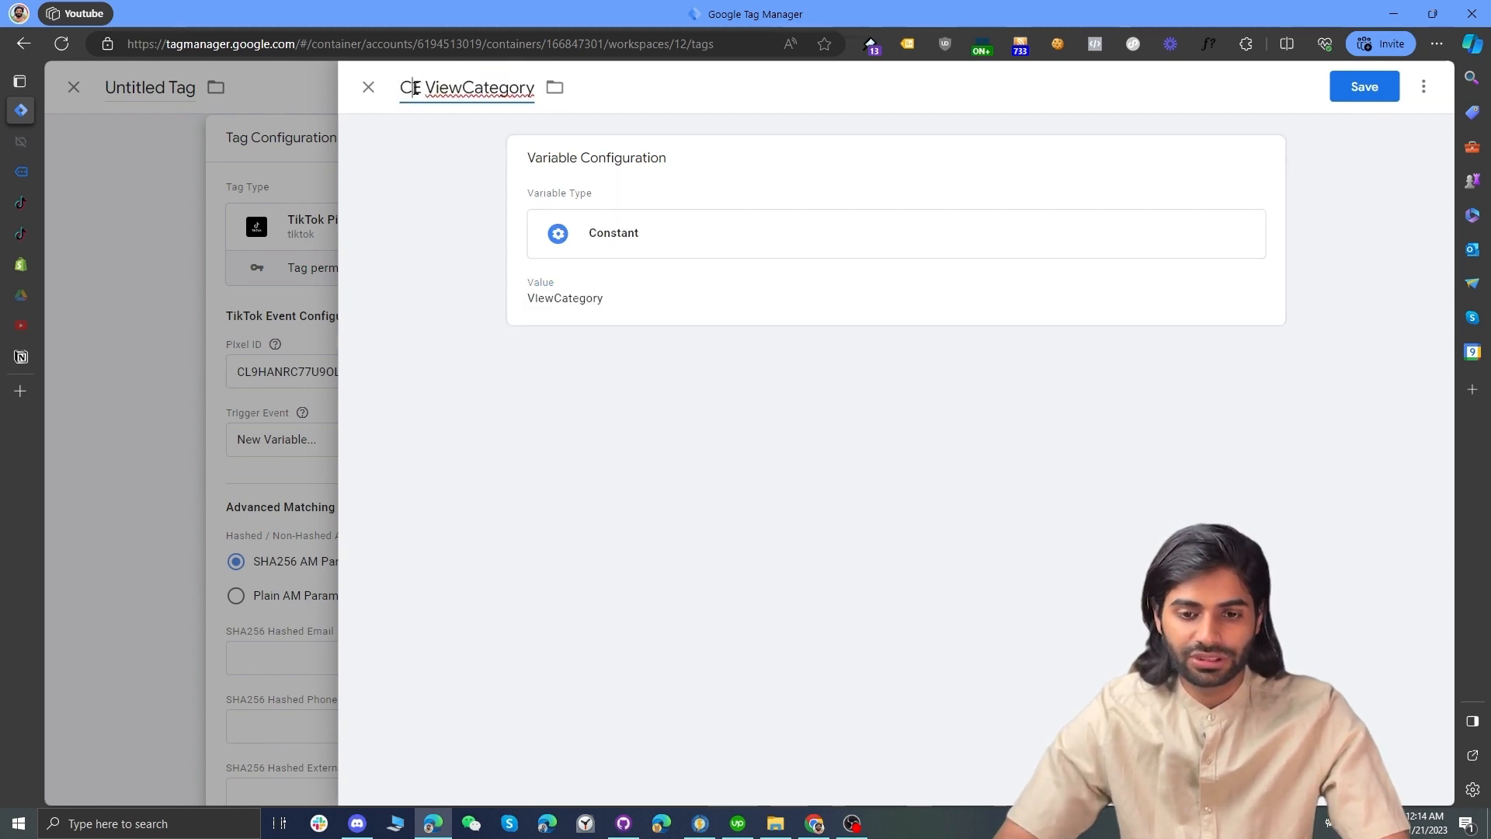
left_click_drag(411, 88, 422, 88)
type("V")
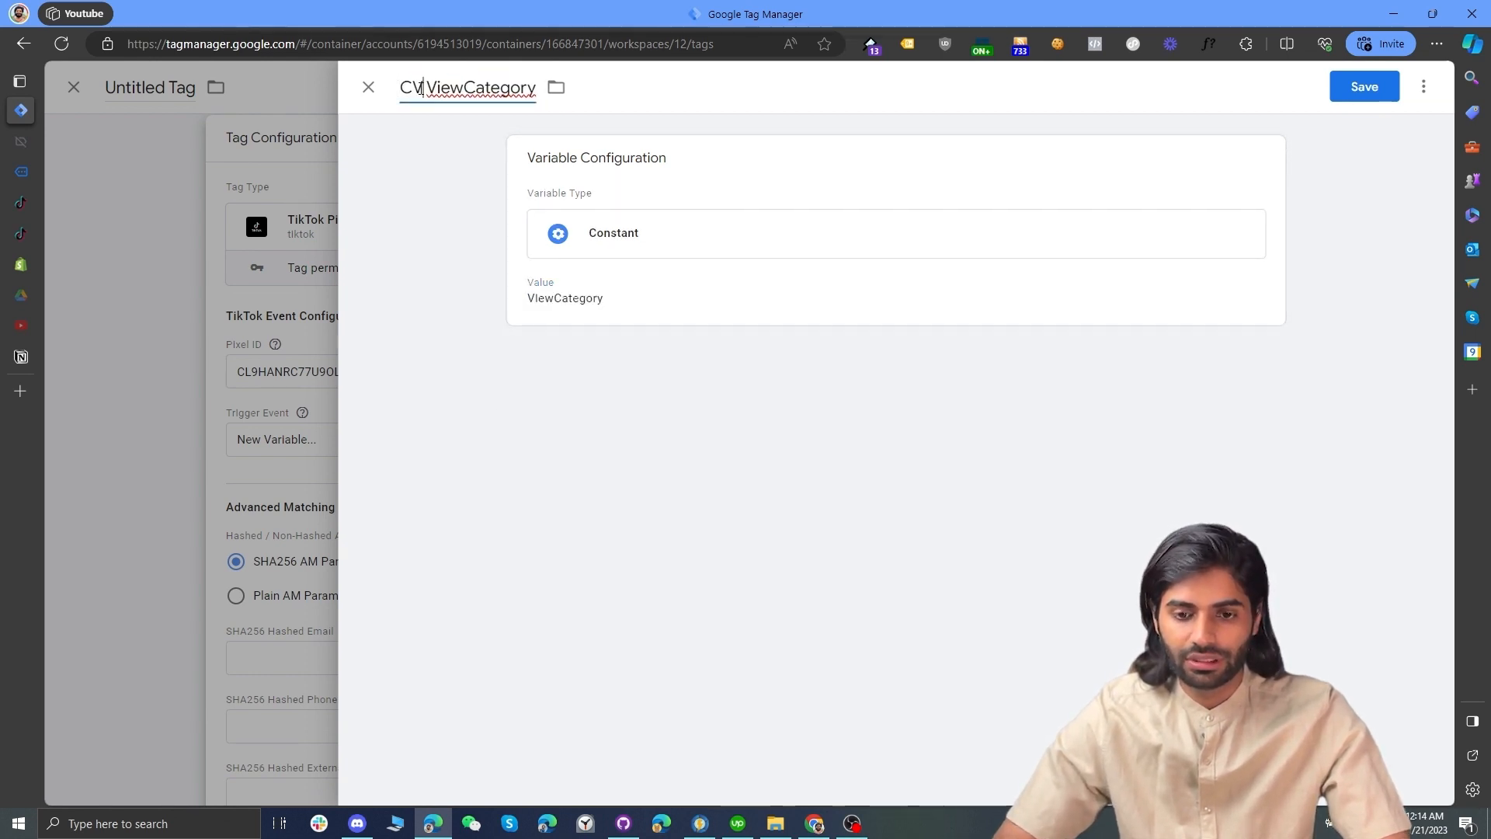
left_click(1374, 94)
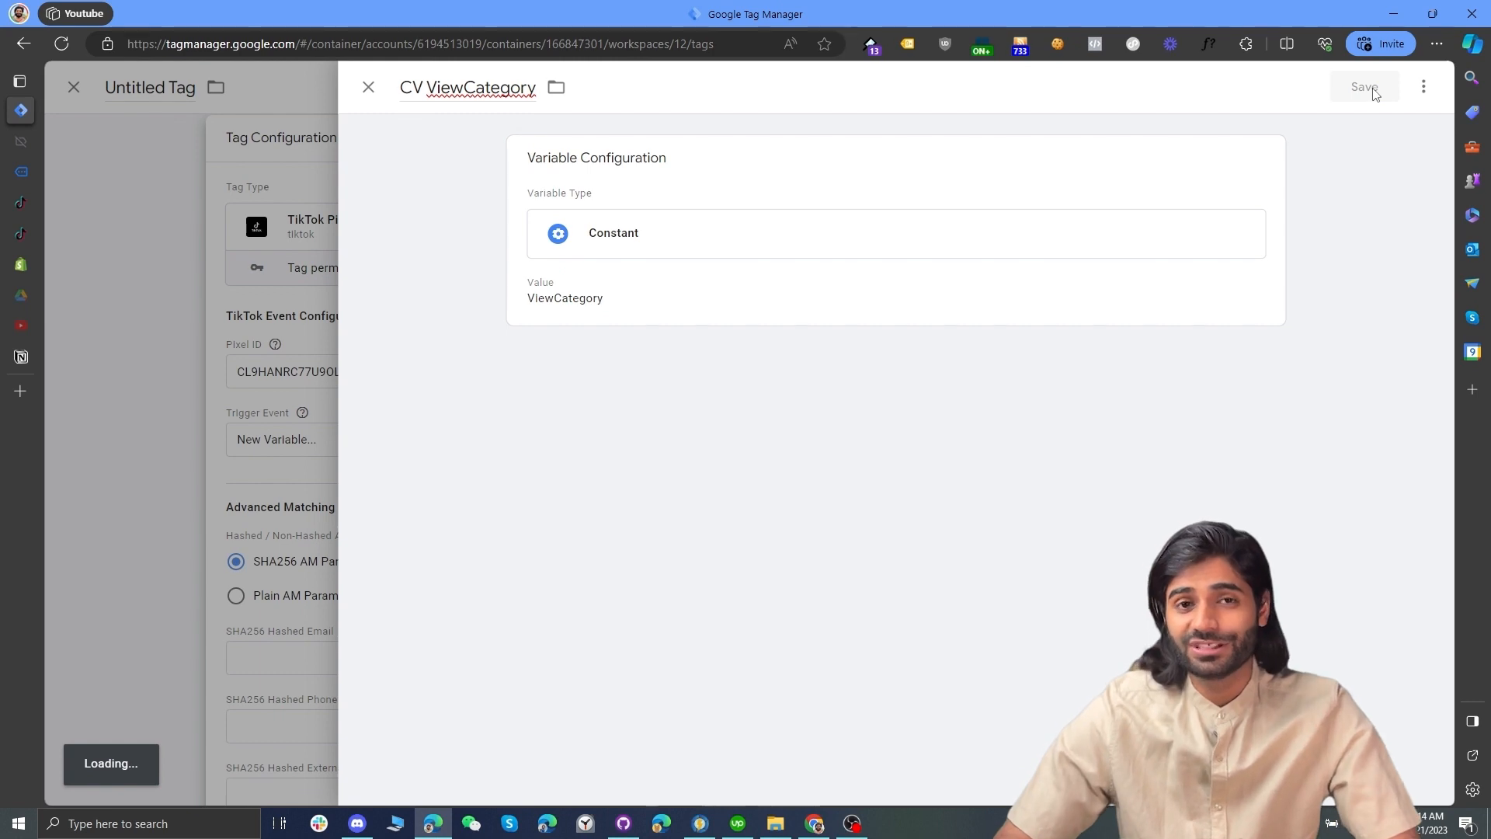
- In the tag's object properties, enable Google Analytics E-commerce Data Layers and set the currency to PKR
scroll(1036, 486, "down", 5)
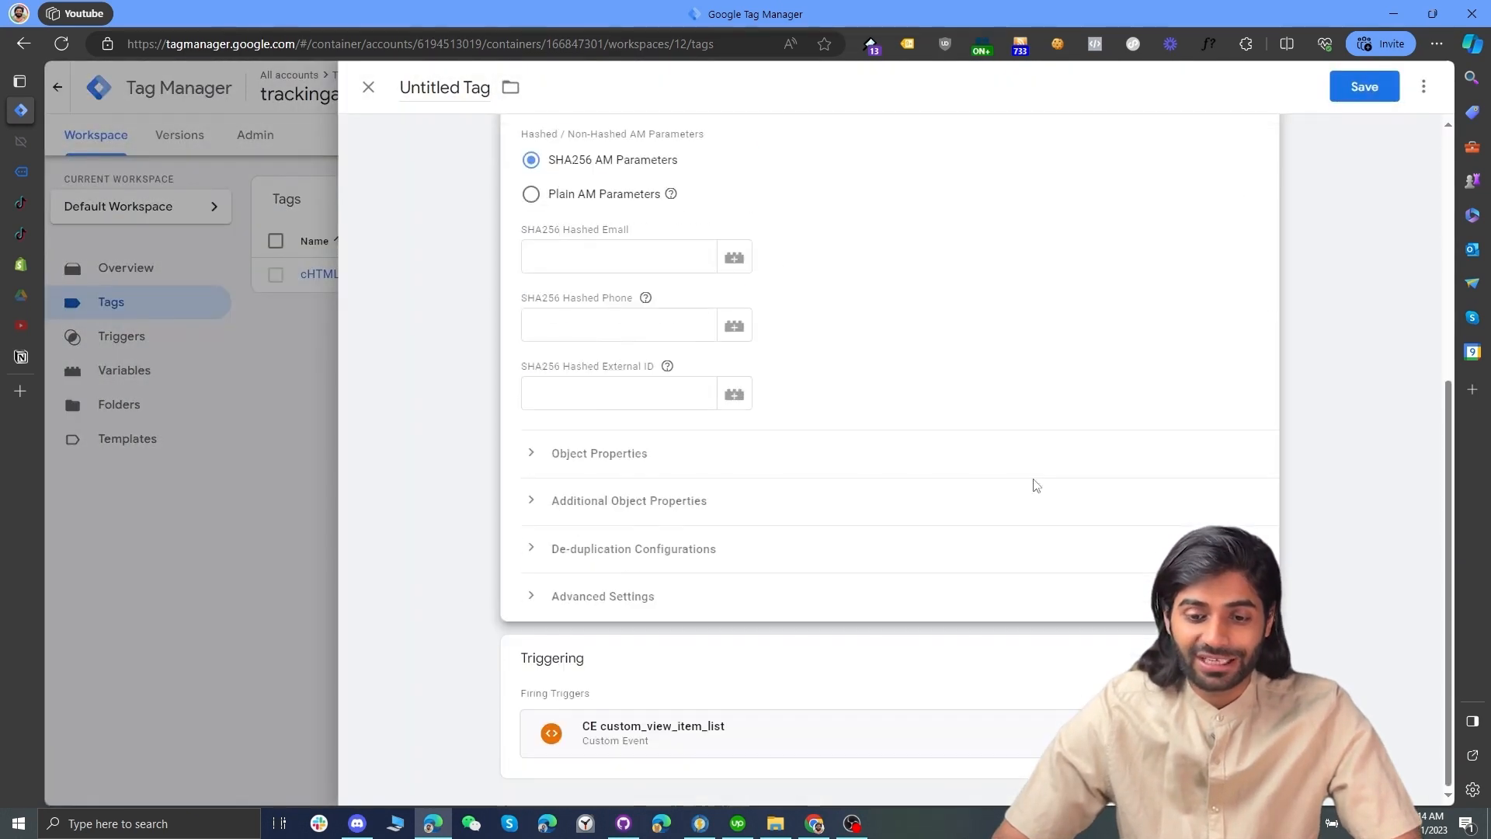
left_click(675, 474)
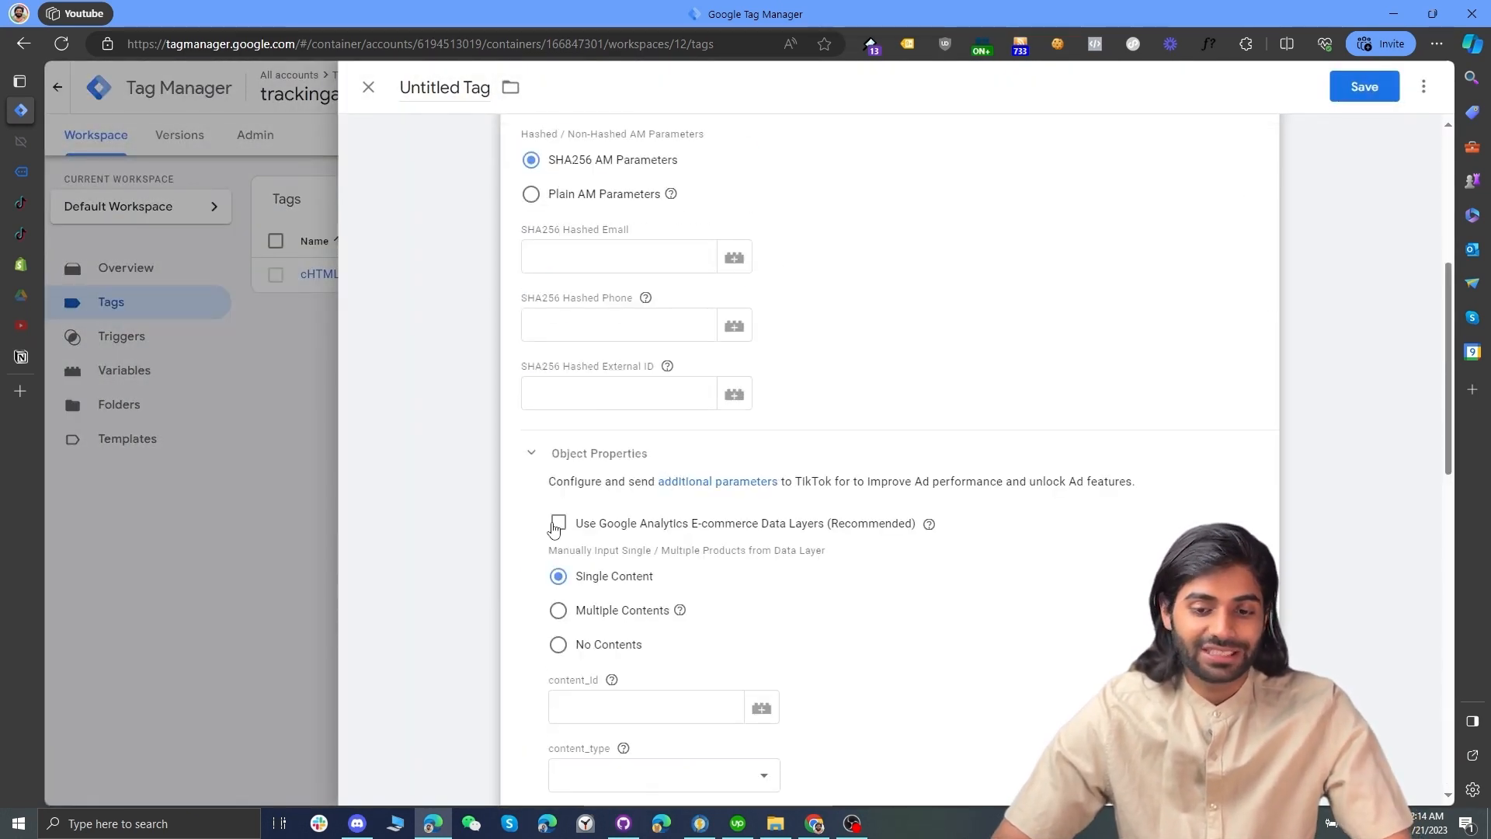
left_click(556, 525)
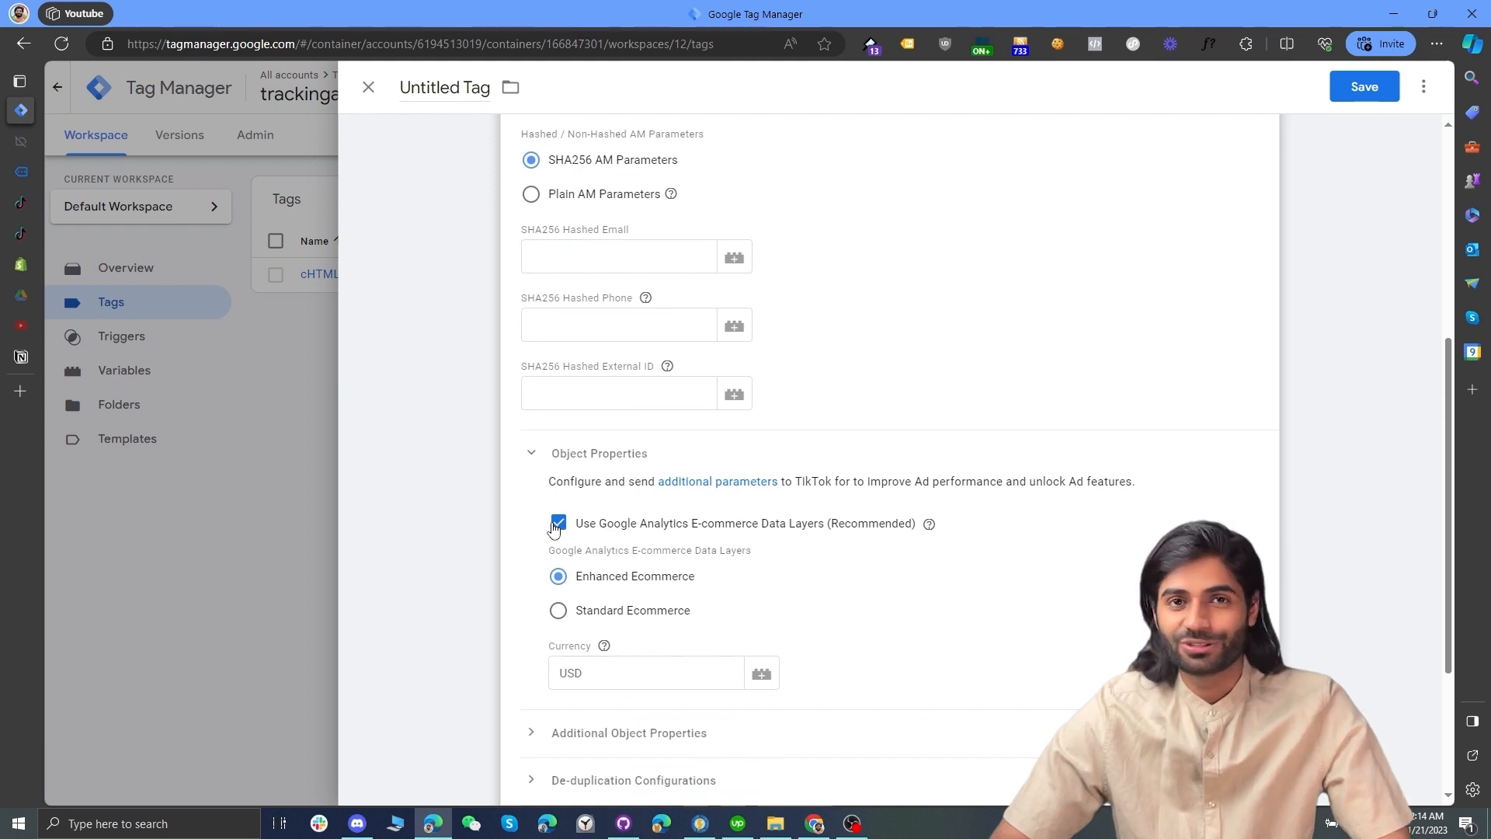
left_click(658, 683)
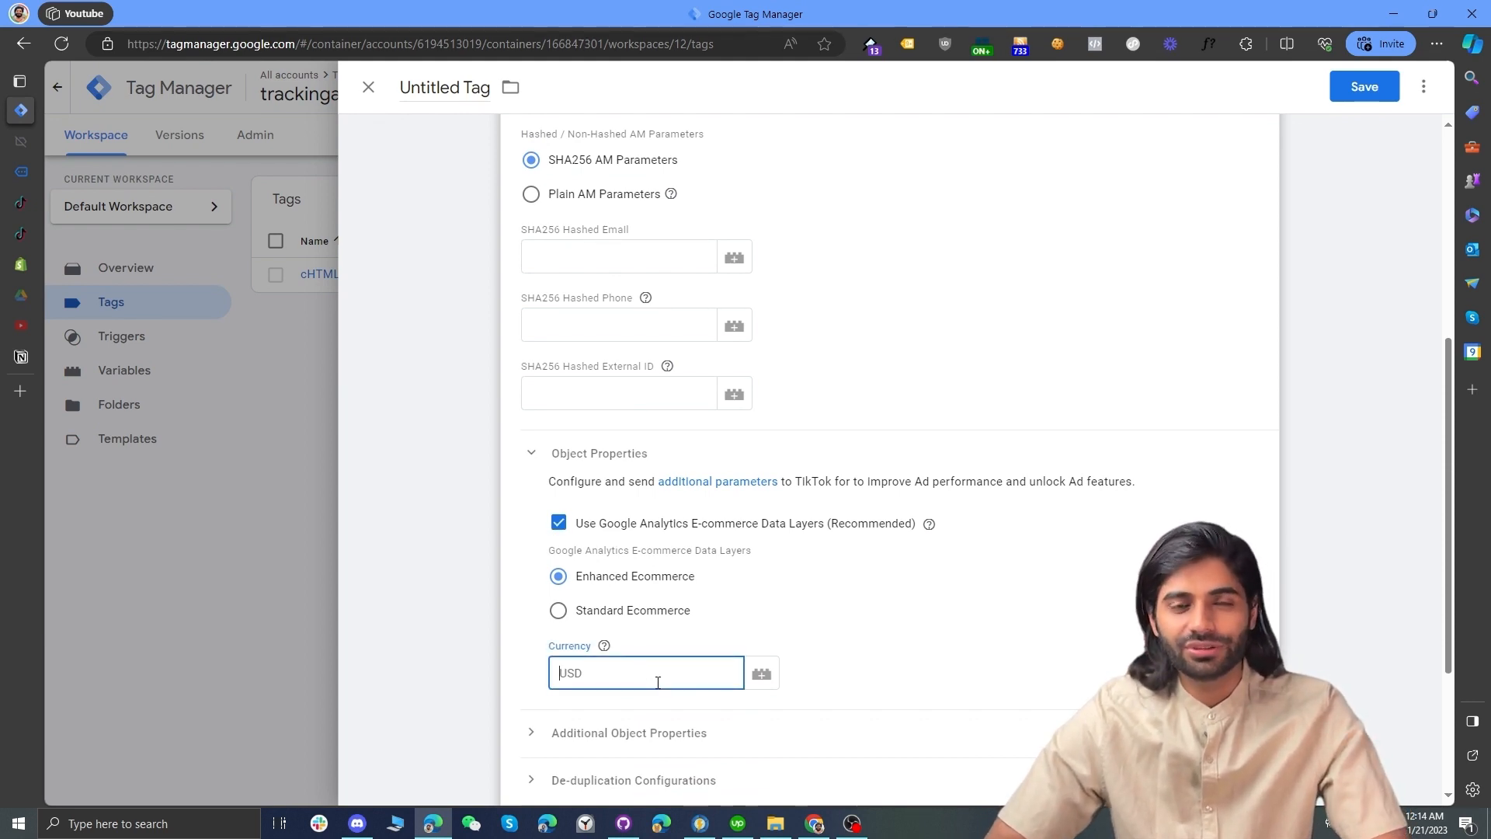
type("USD")
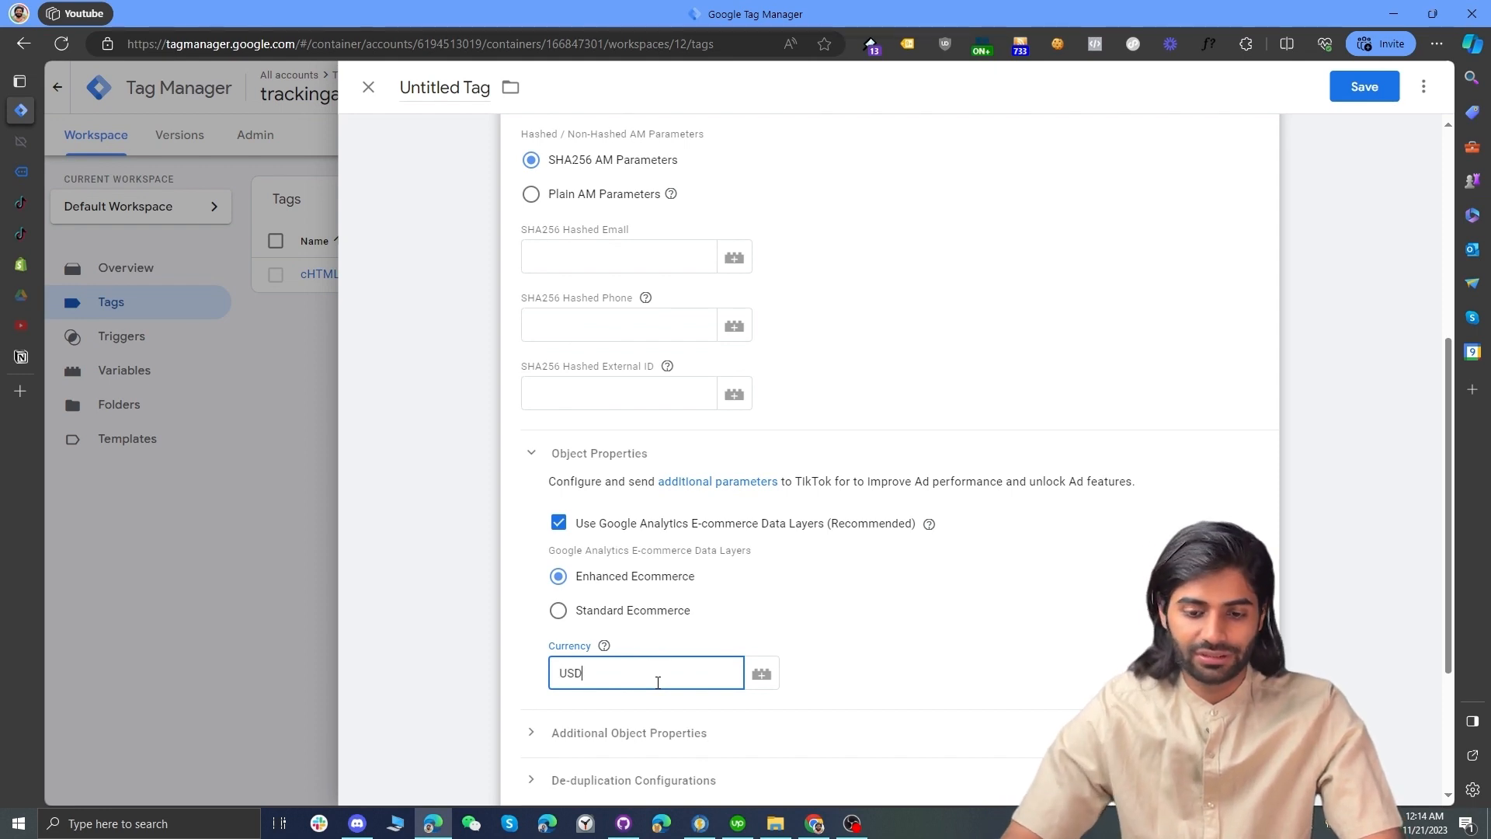
key("ctrl+a")
type("PKR")
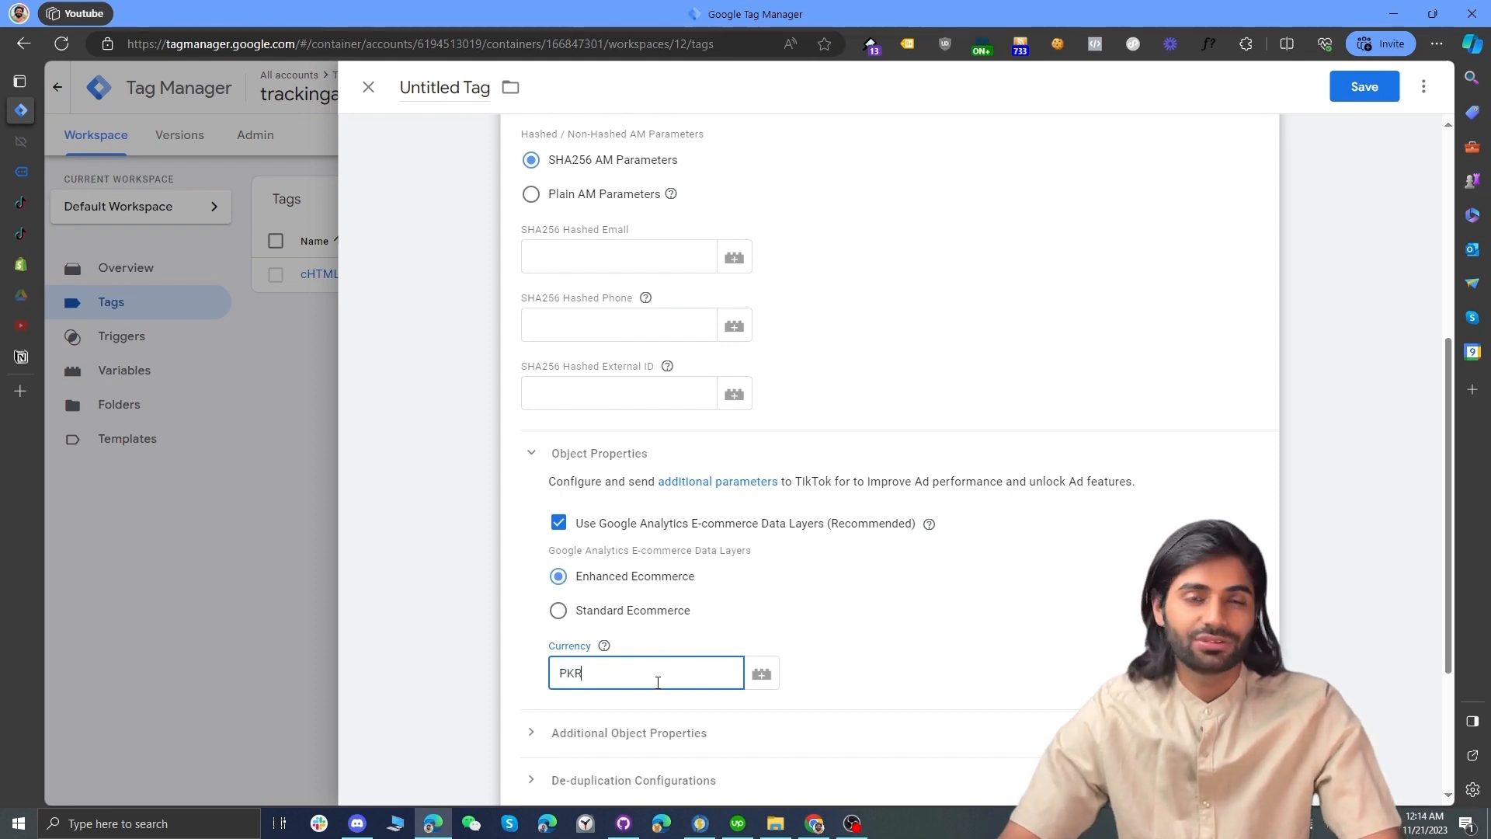
- Name the tag TT CE ViewCategory
left_click(443, 86)
key("ctrl+a")
type("TT")
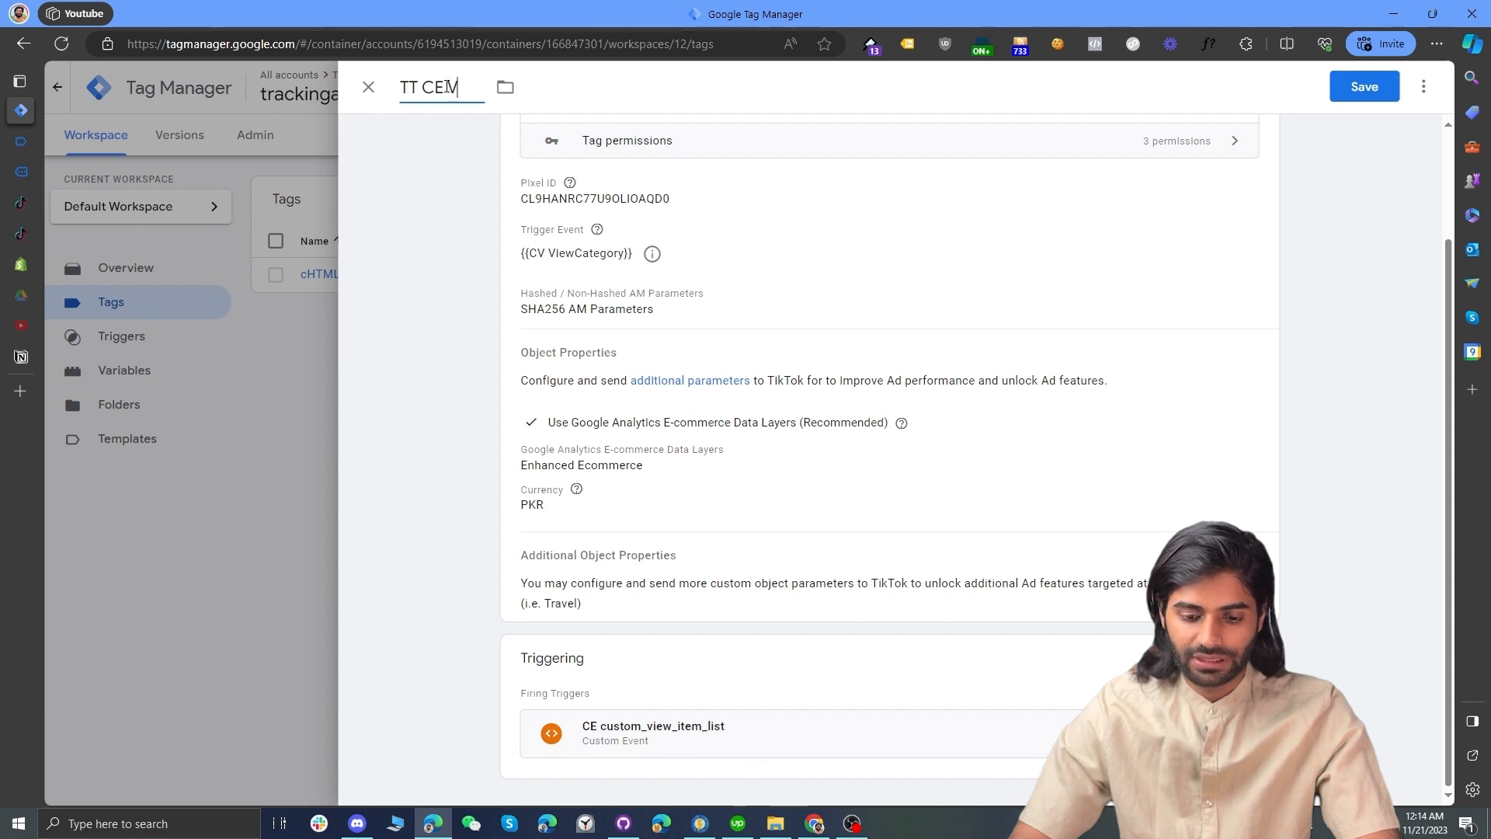
type(" CEViewCate")
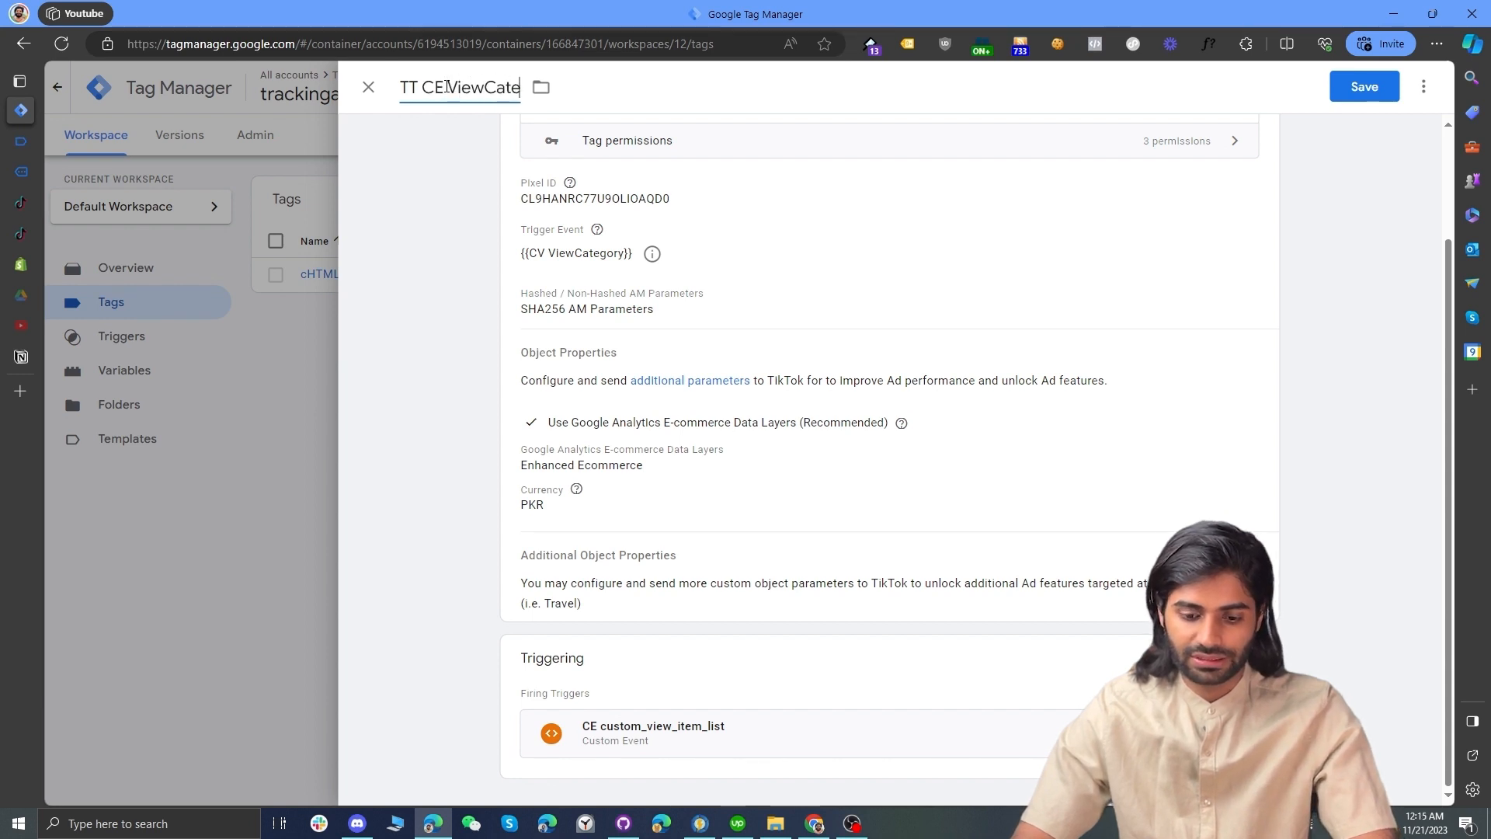
type("gory")
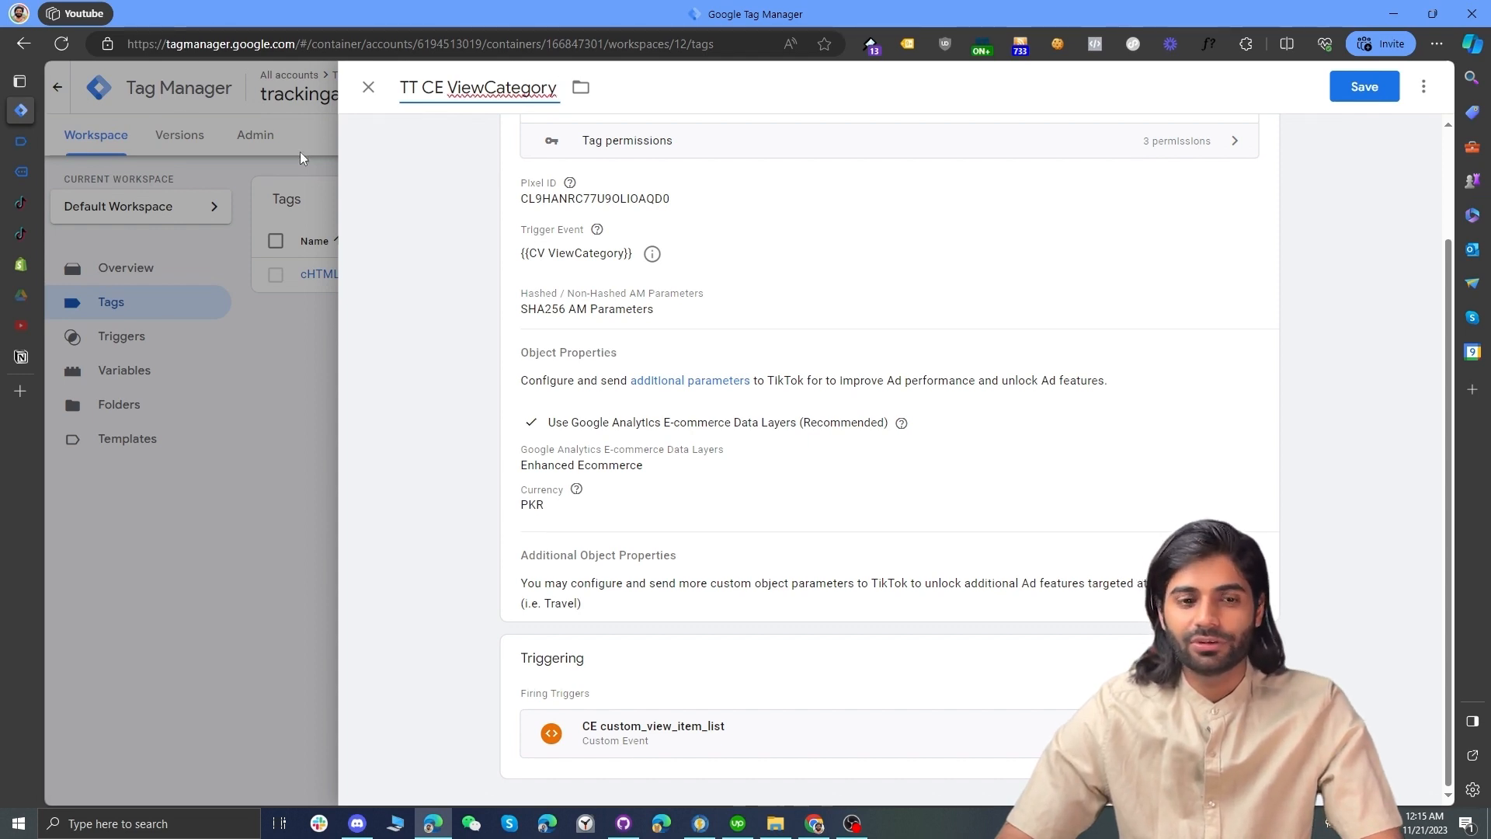
- Check the currency parameter of the first item in the custom_view_item_list event in Tag Assistant
mouse_move(17, 148)
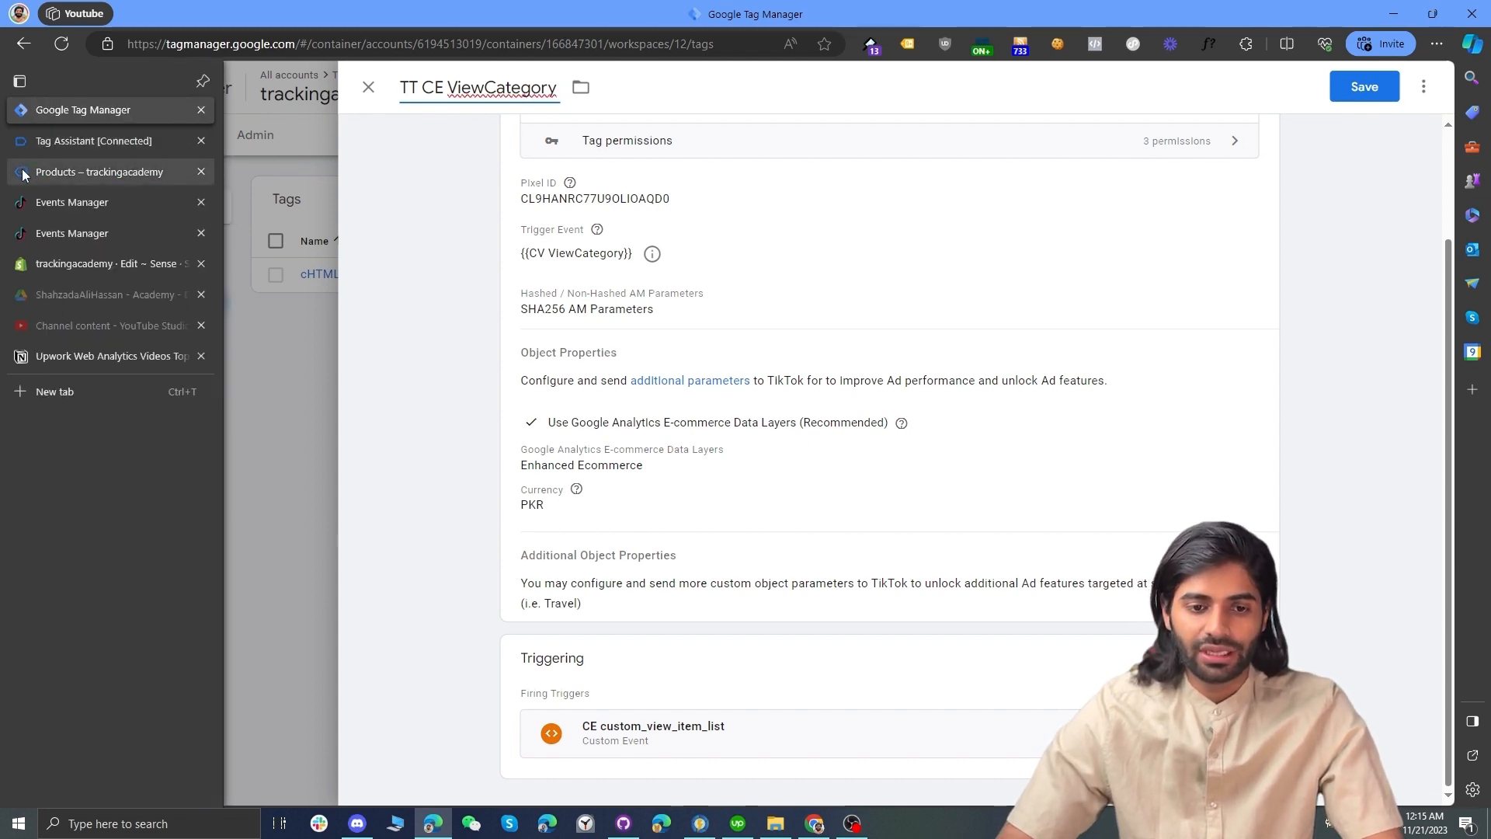
left_click(20, 148)
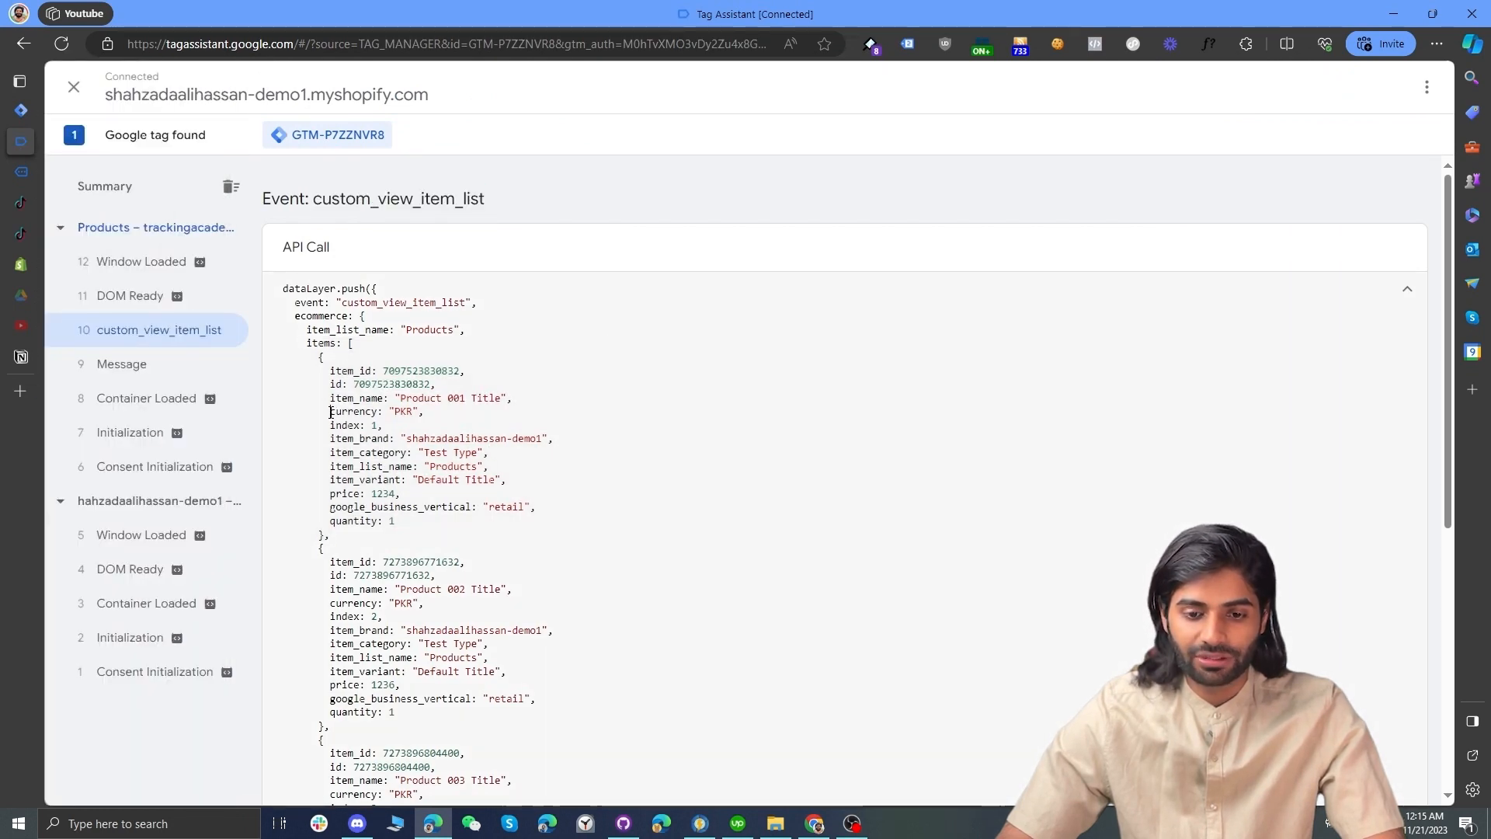
left_click_drag(330, 413, 419, 417)
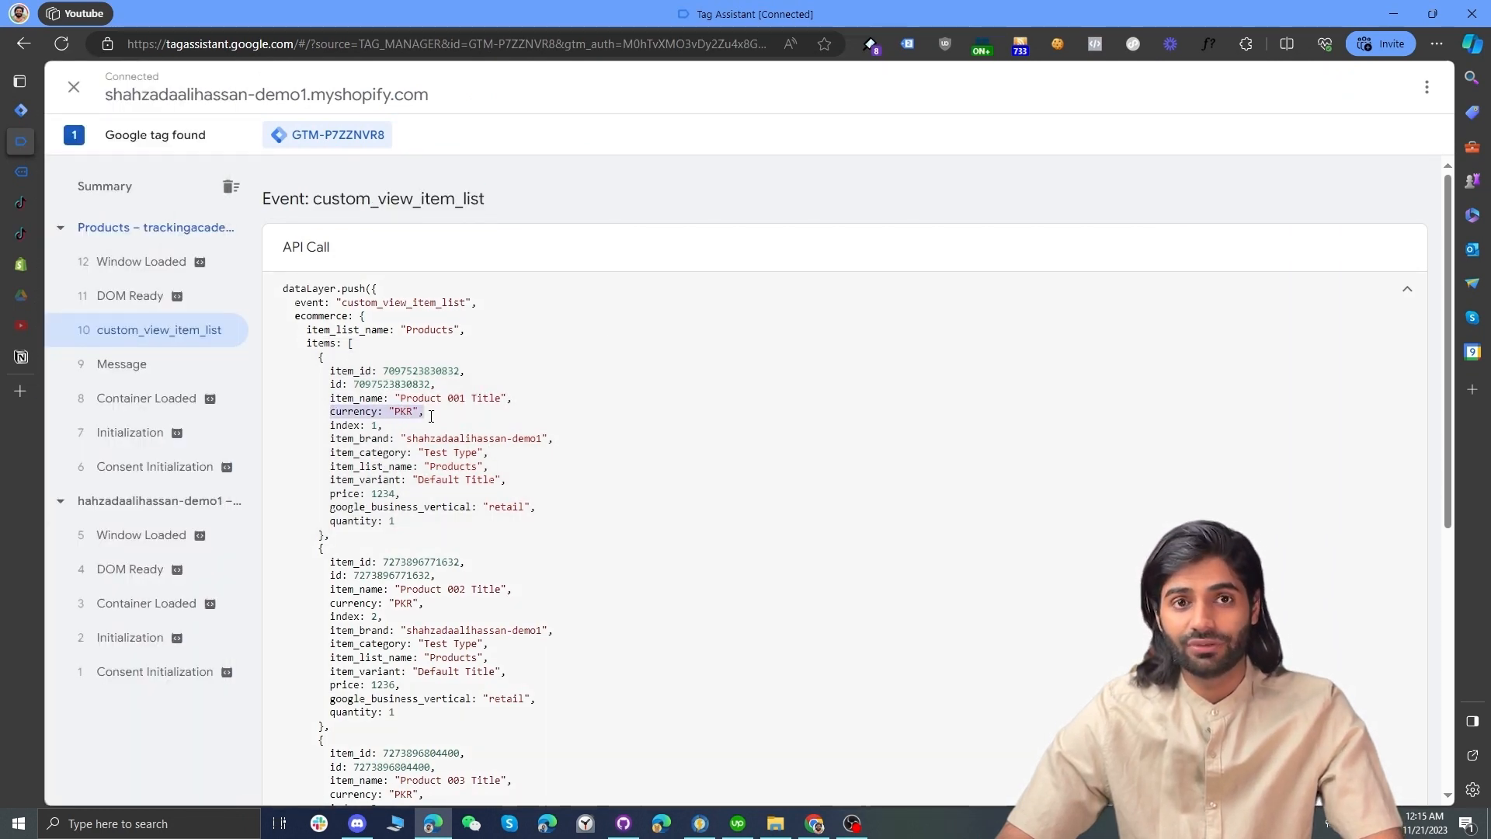
- Return to Google Tag Manager and clear the fixed currency value in the tag's object properties
left_click(20, 109)
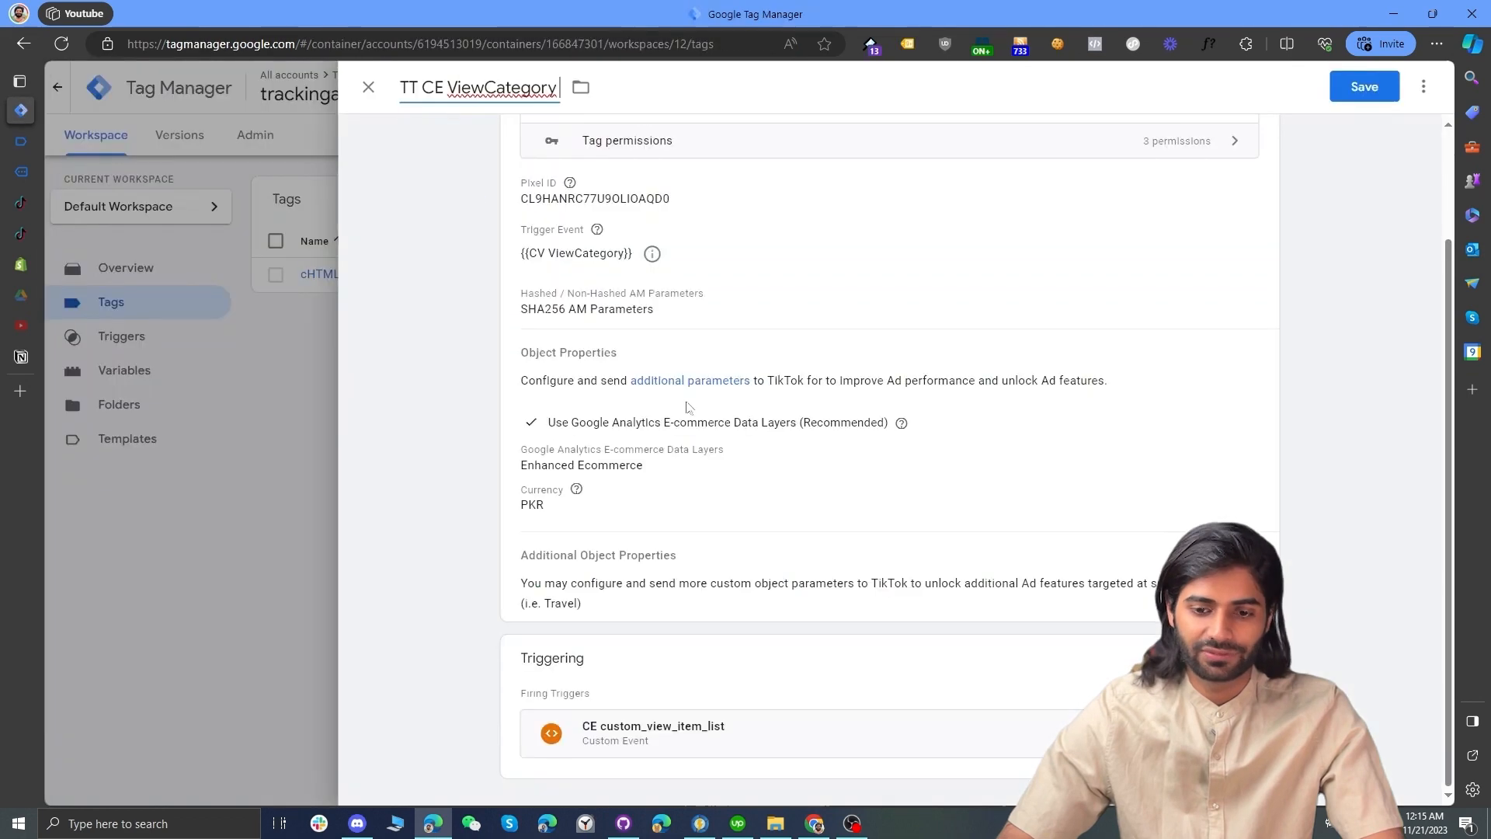
left_click(782, 562)
scroll(591, 617, "down", 5)
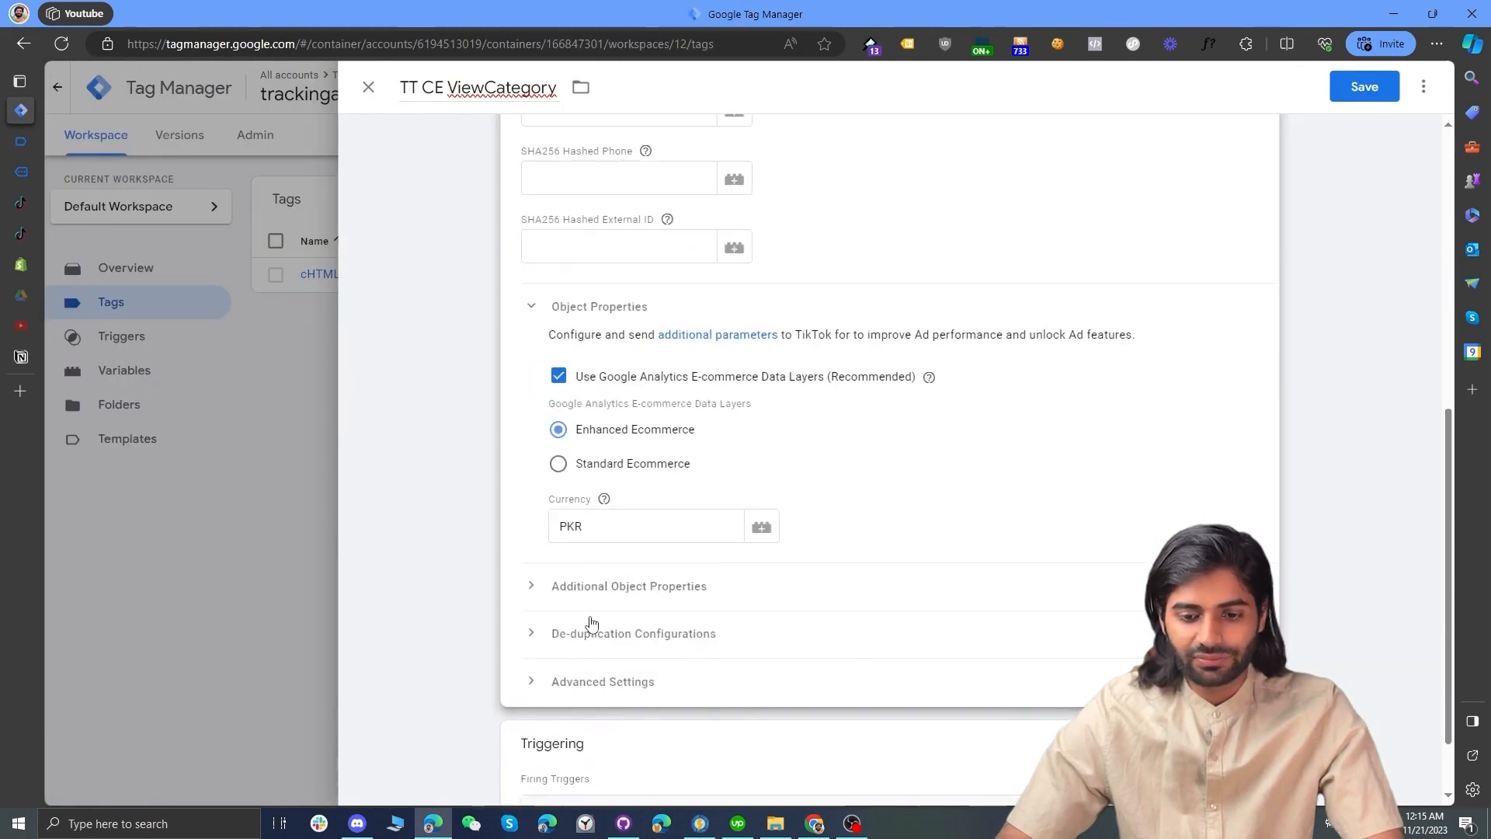
double_click(624, 538)
key("BackSpace")
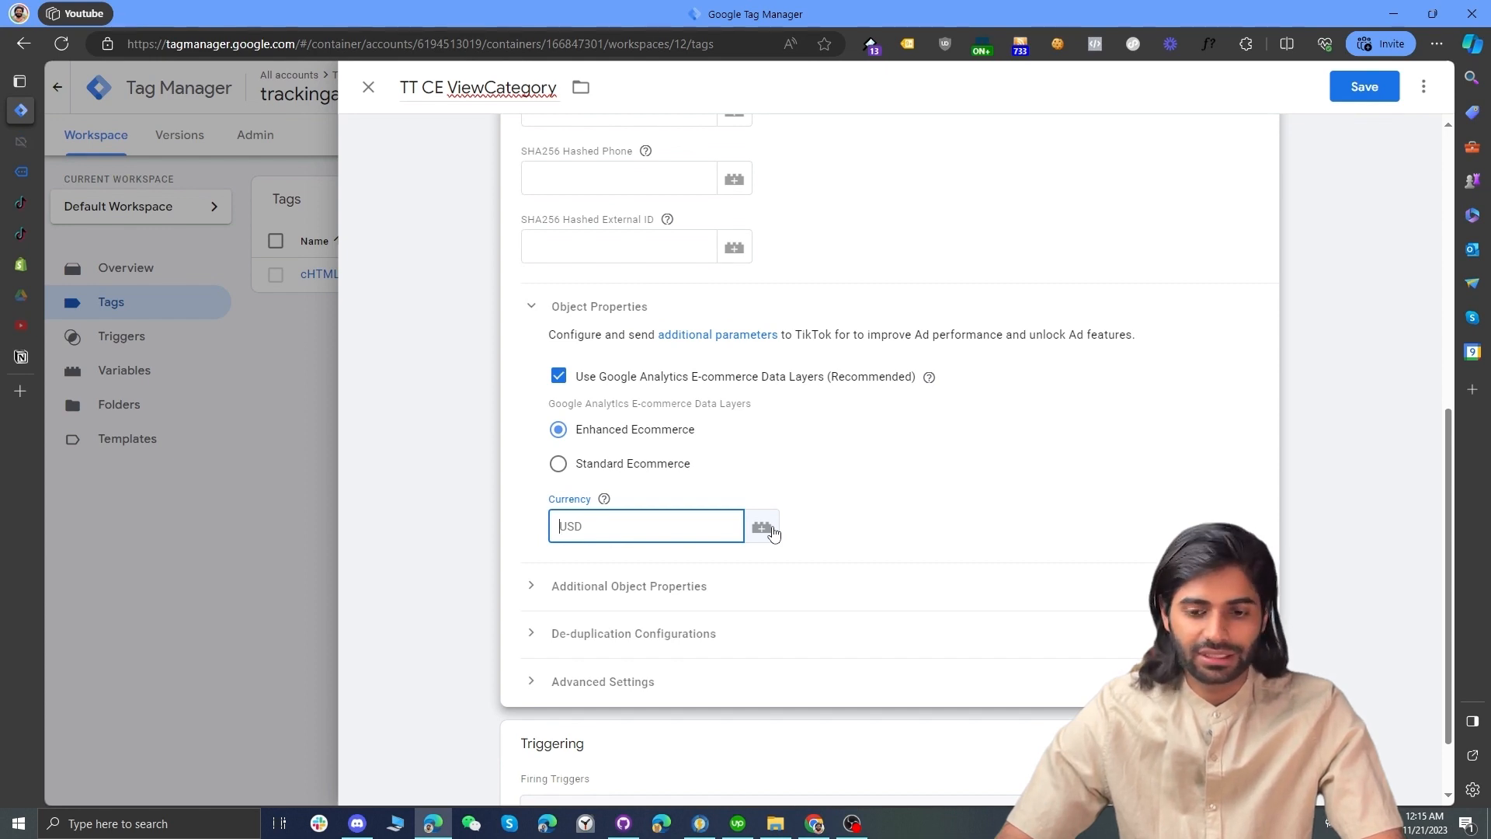
- For the tag's currency, create a Data Layer Variable with the data layer variable name ecommerce.items.0.currency
left_click(761, 530)
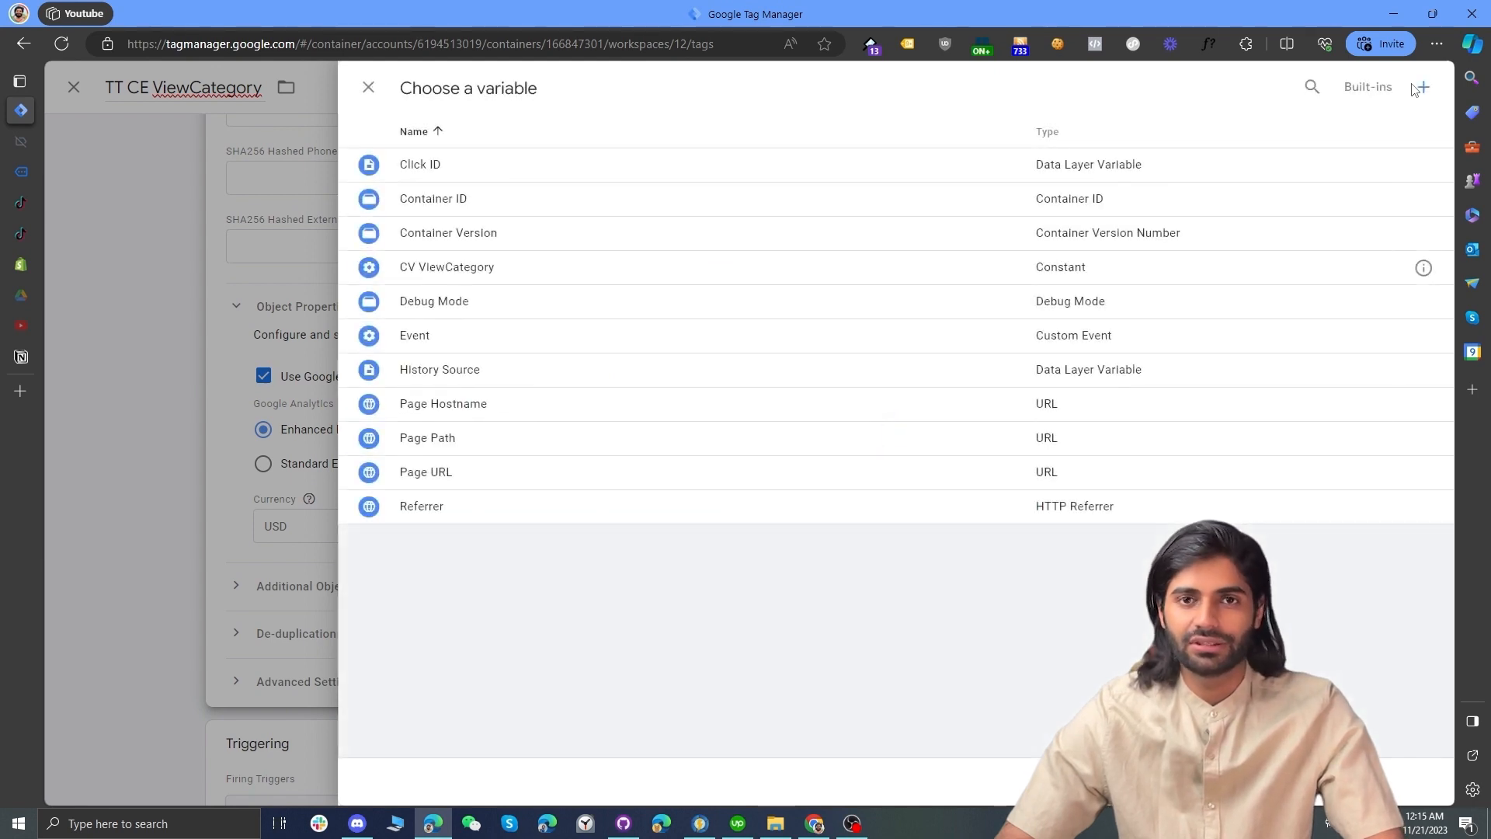
left_click(1426, 90)
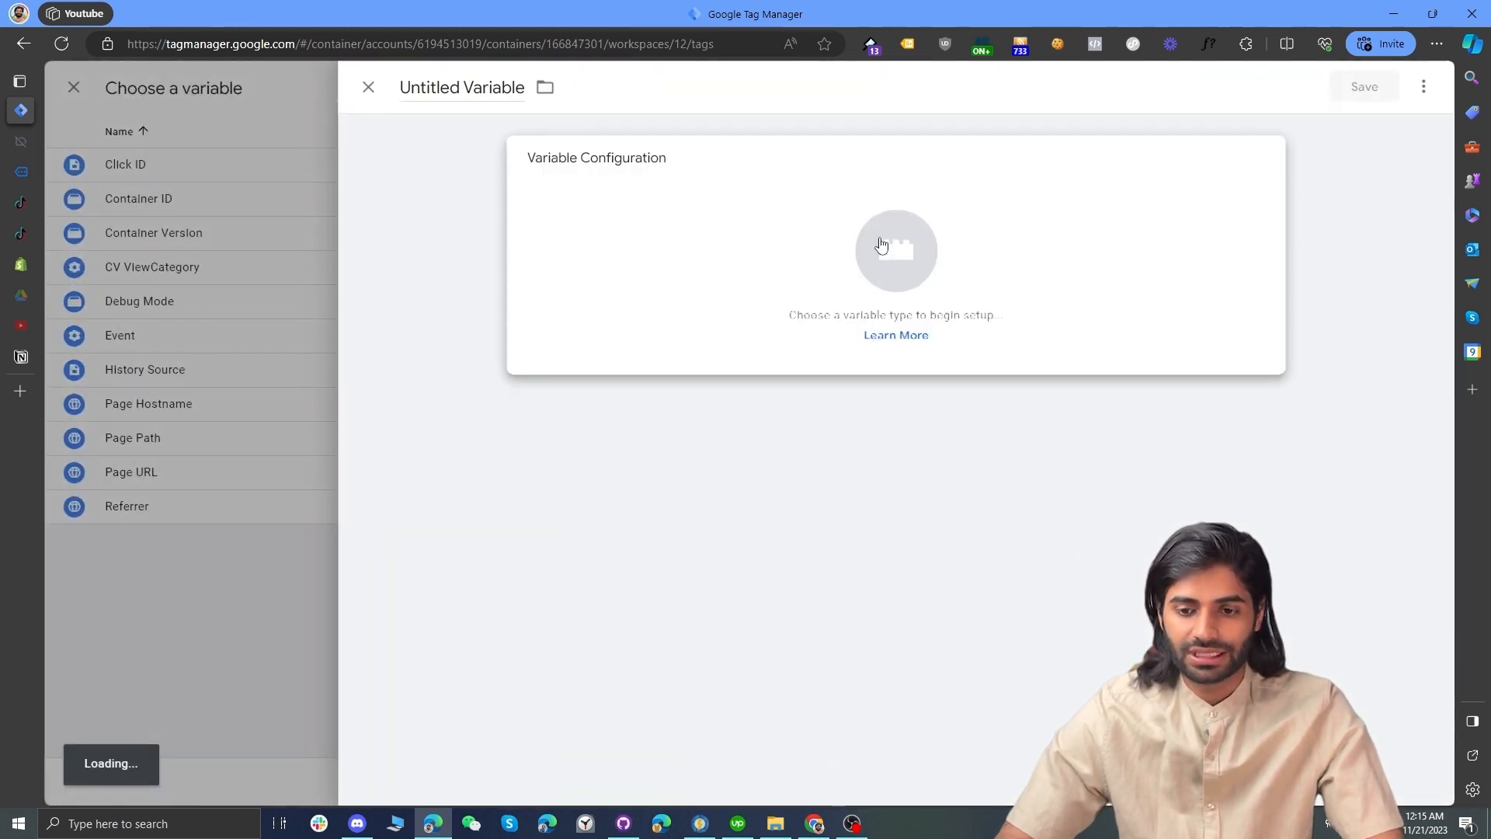
left_click(888, 243)
left_click(1041, 490)
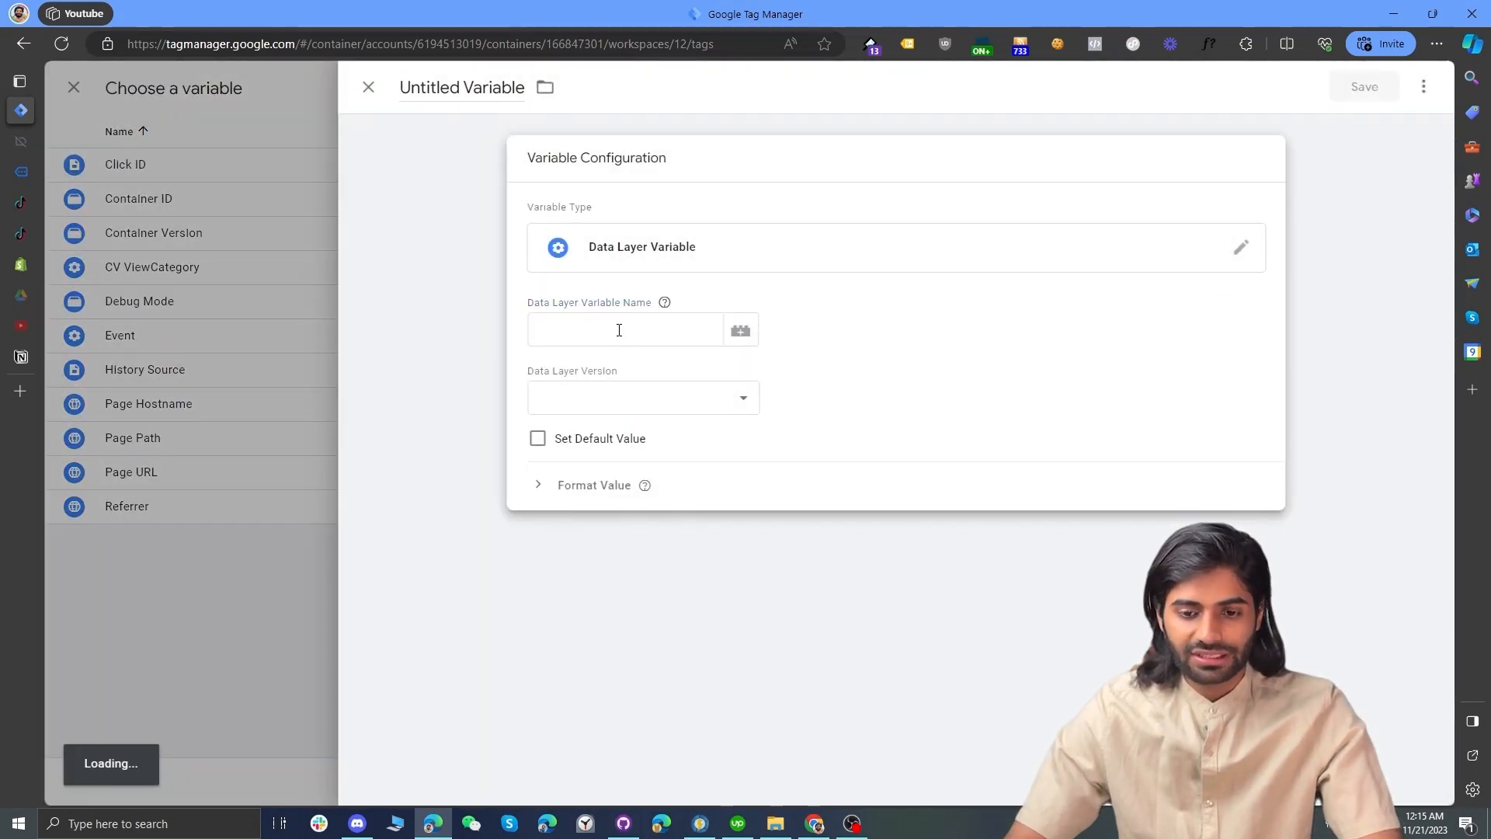
left_click(619, 330)
type("ecommerce.i")
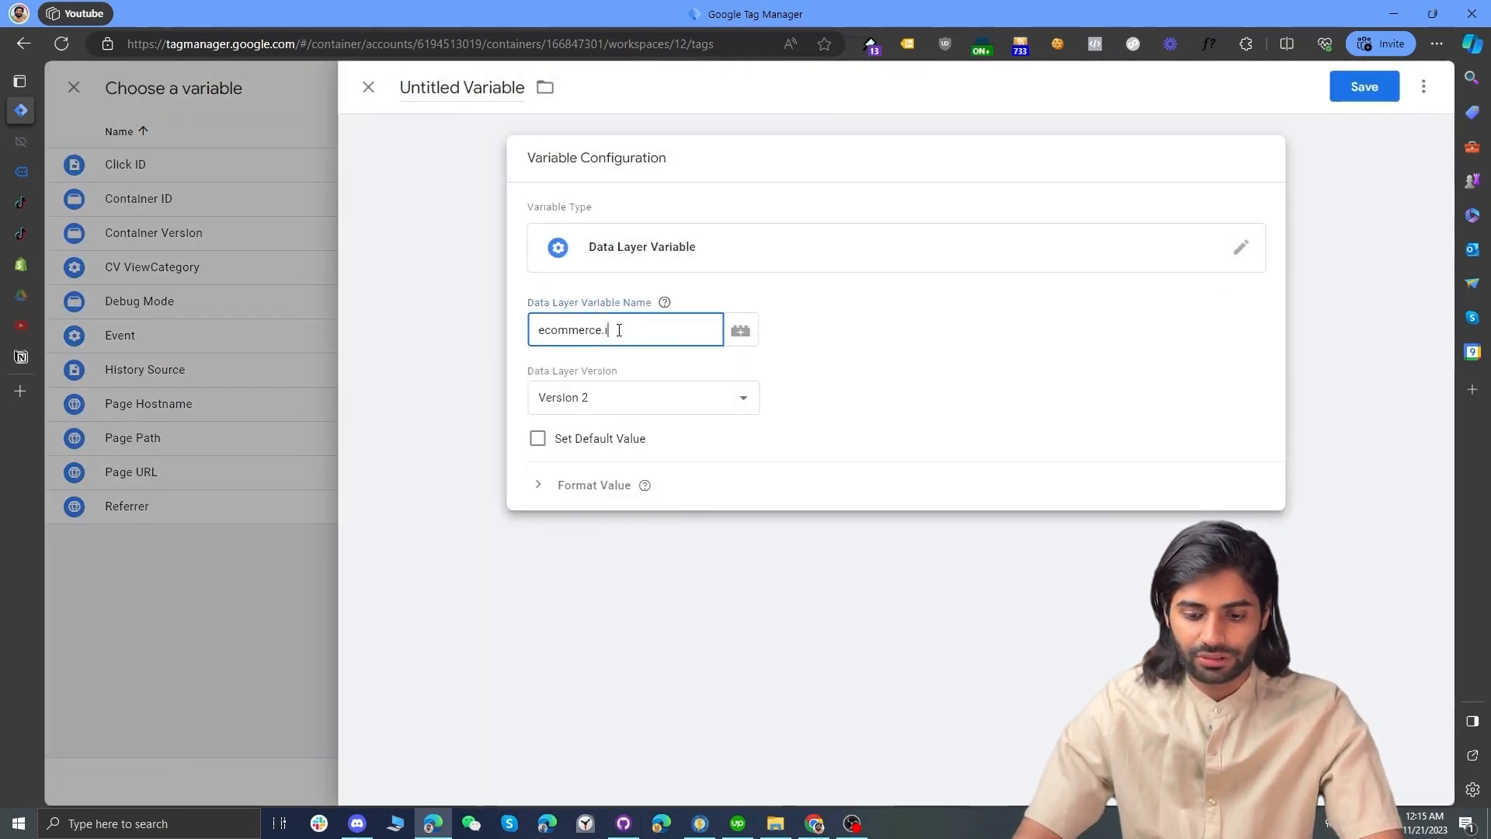
type("tems.0.c")
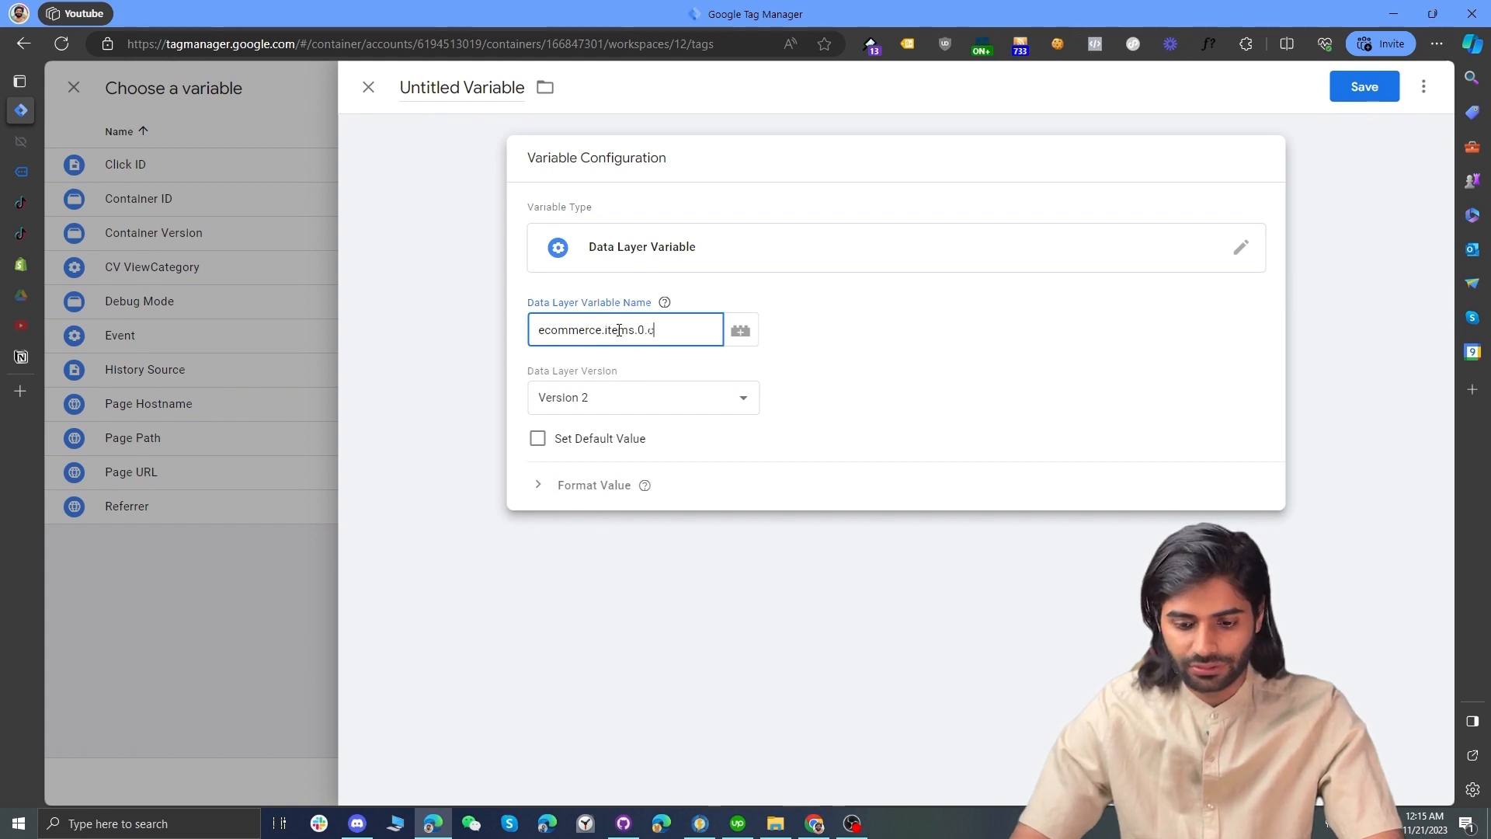
type("urrency")
- Name the new variable DLV followed by its data layer path, ecommerce.items.0.currency
key("ctrl+a")
key("ctrl+c")
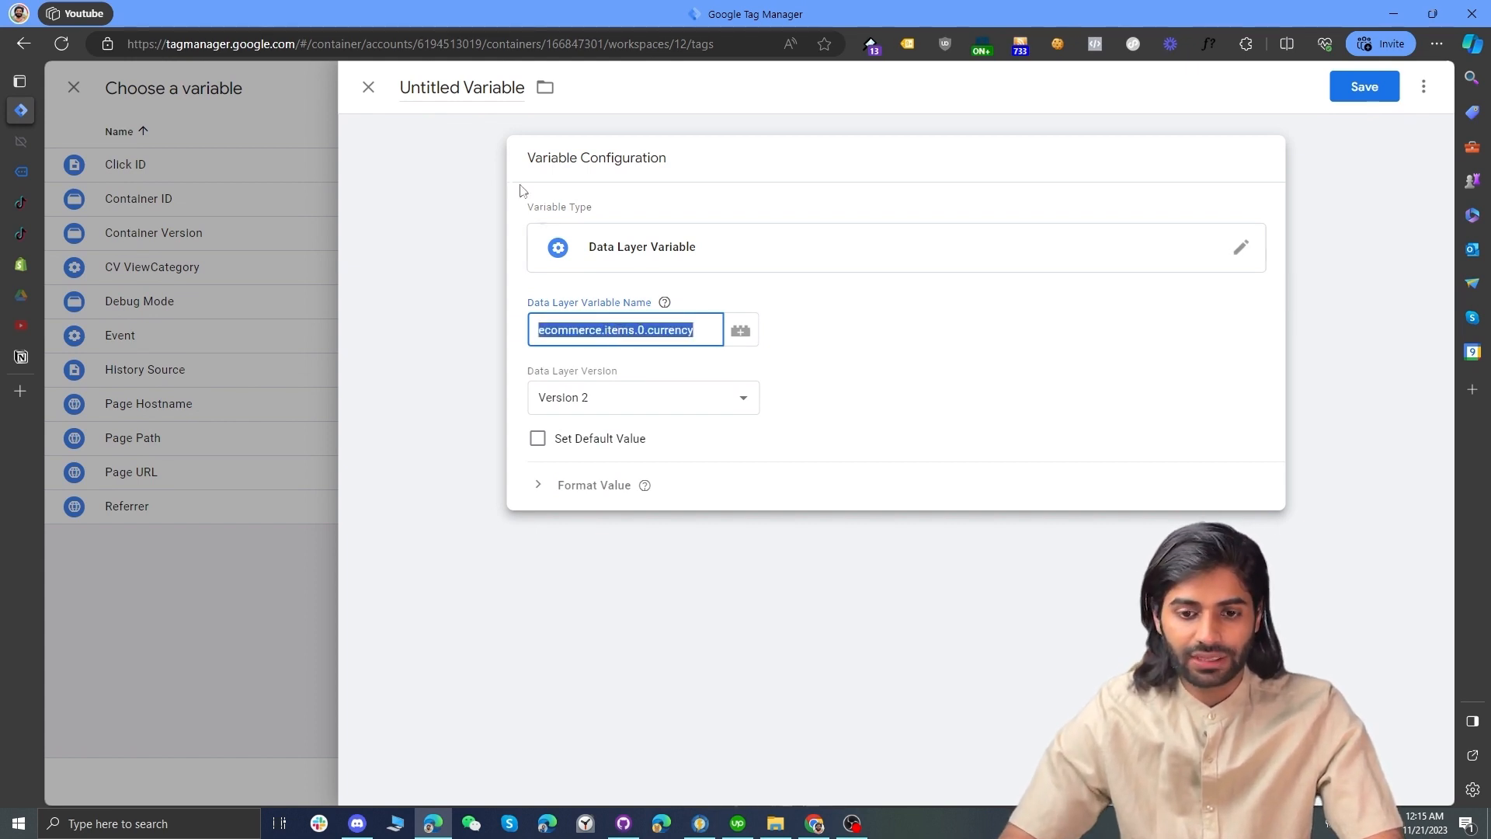
left_click(444, 87)
type("DLV")
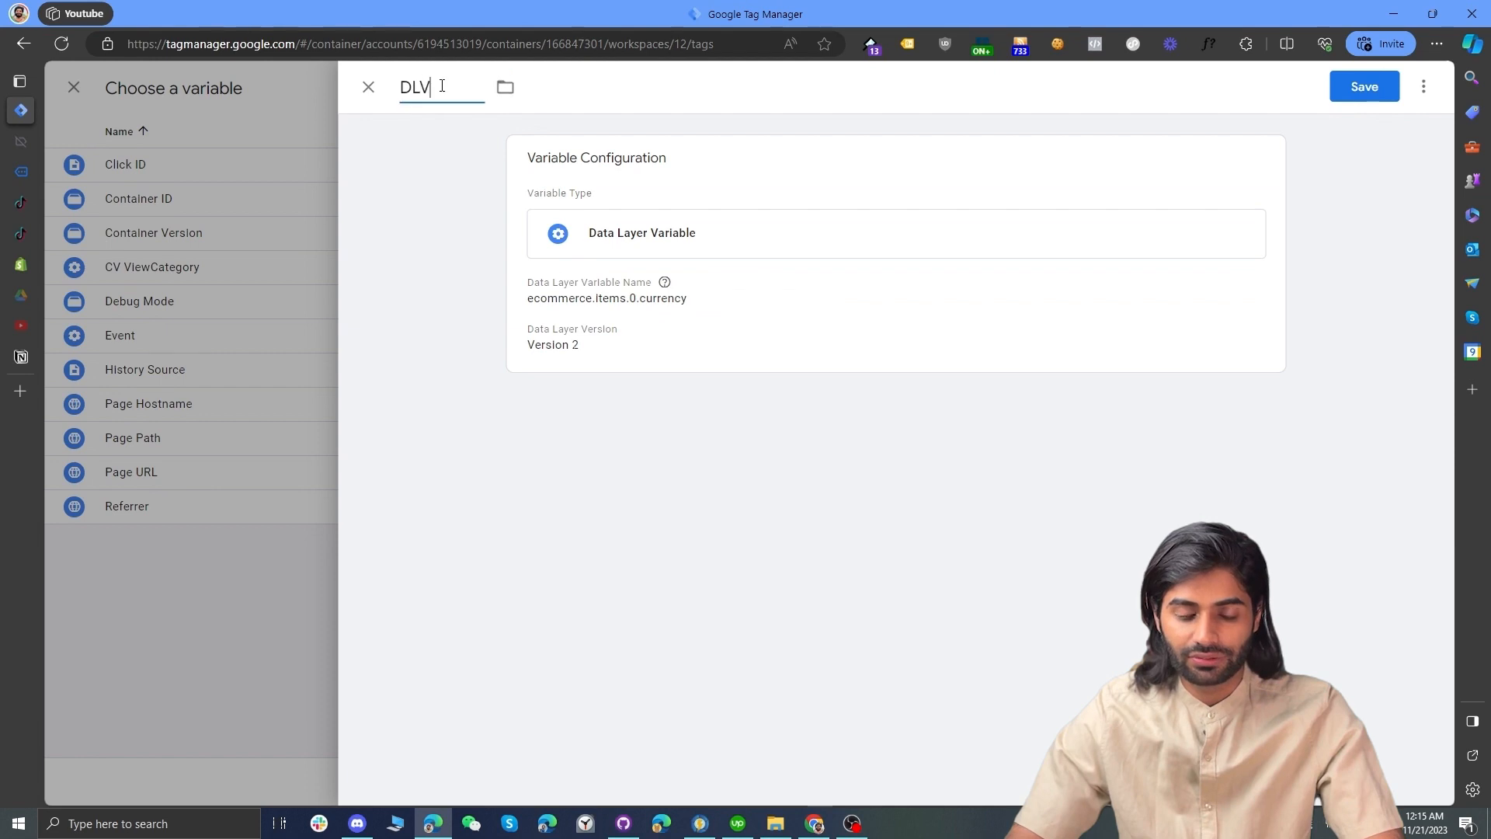
key("ctrl+v")
- Check the items array and its currency key in Tag Assistant's custom_view_item_list event, and return to Google Tag Manager
left_click(21, 143)
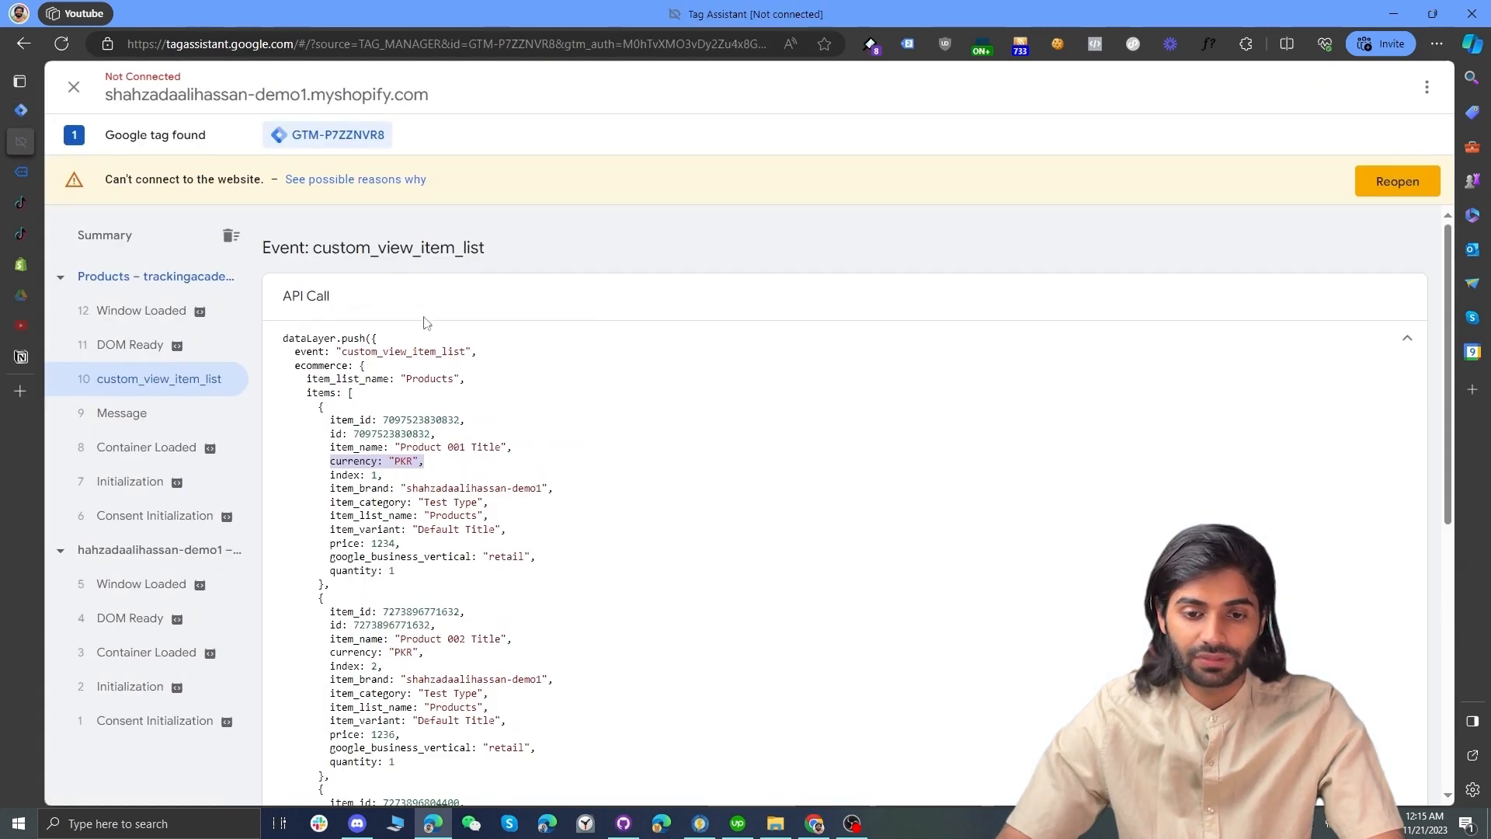
double_click(322, 393)
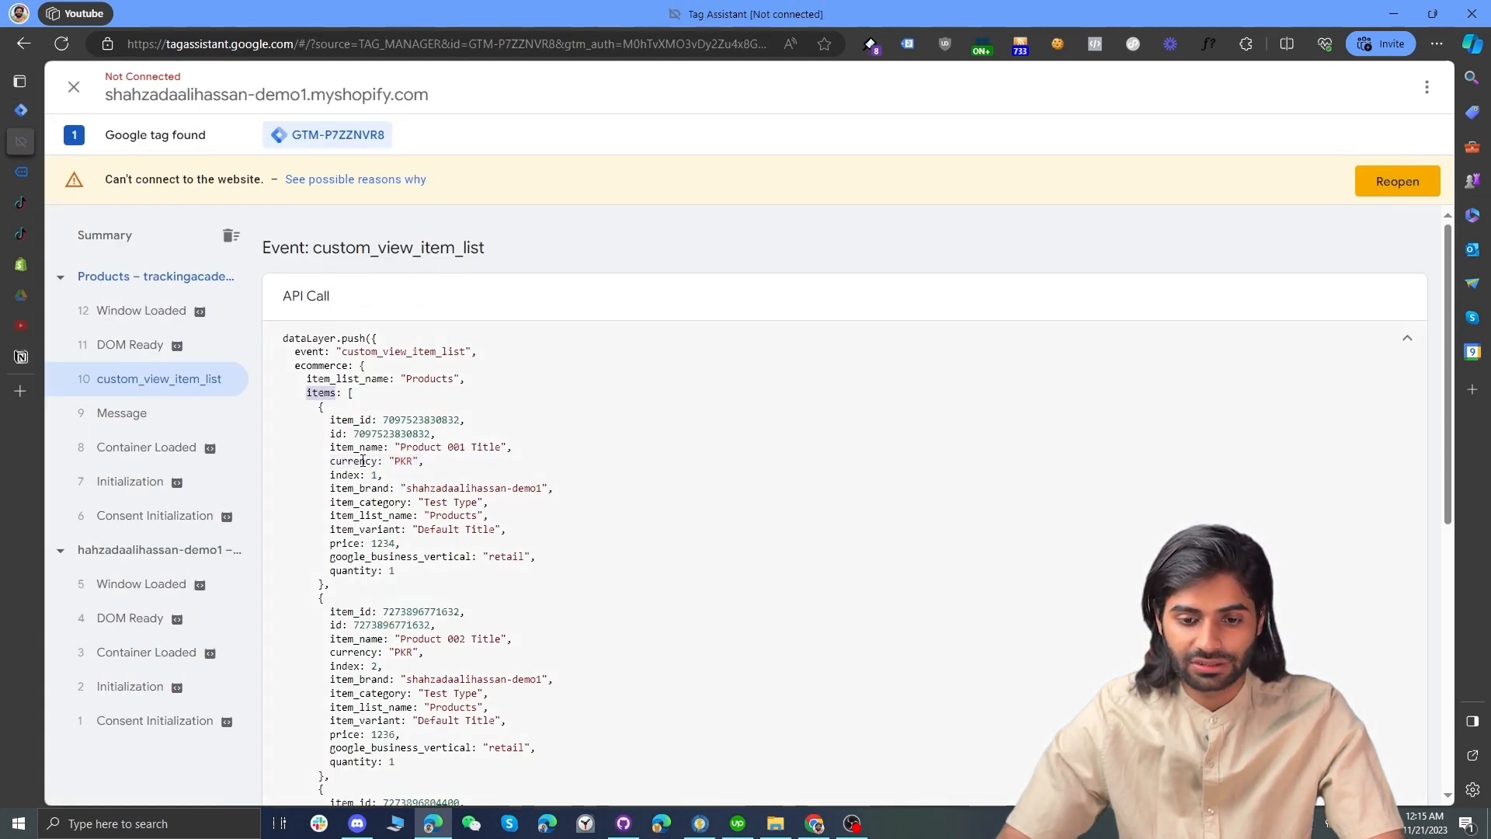
double_click(363, 464)
left_click(21, 110)
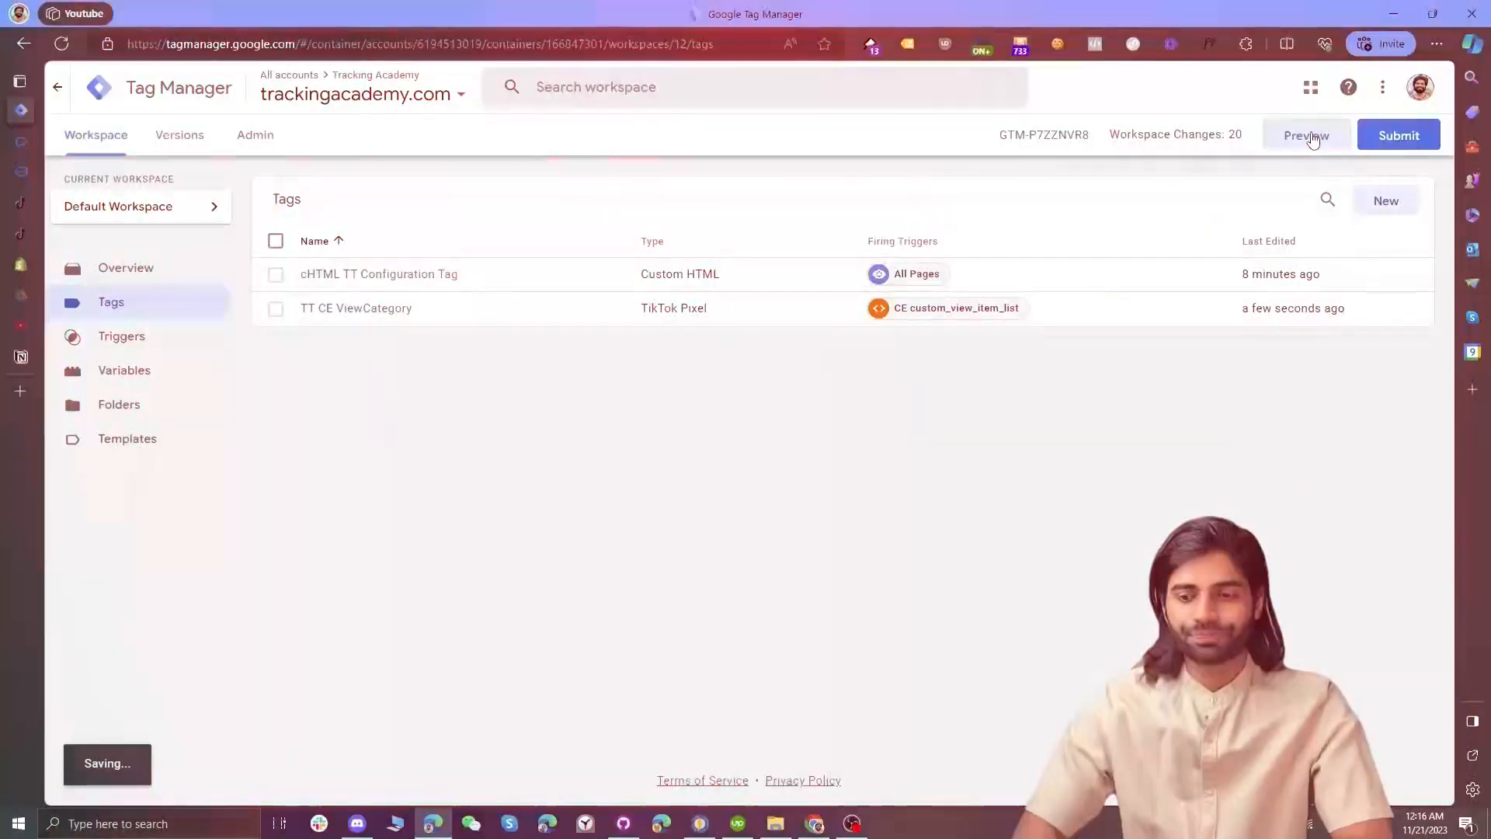
- Preview the container on the store's Catalog page and open TikTok Pixel Helper there
left_click(1311, 135)
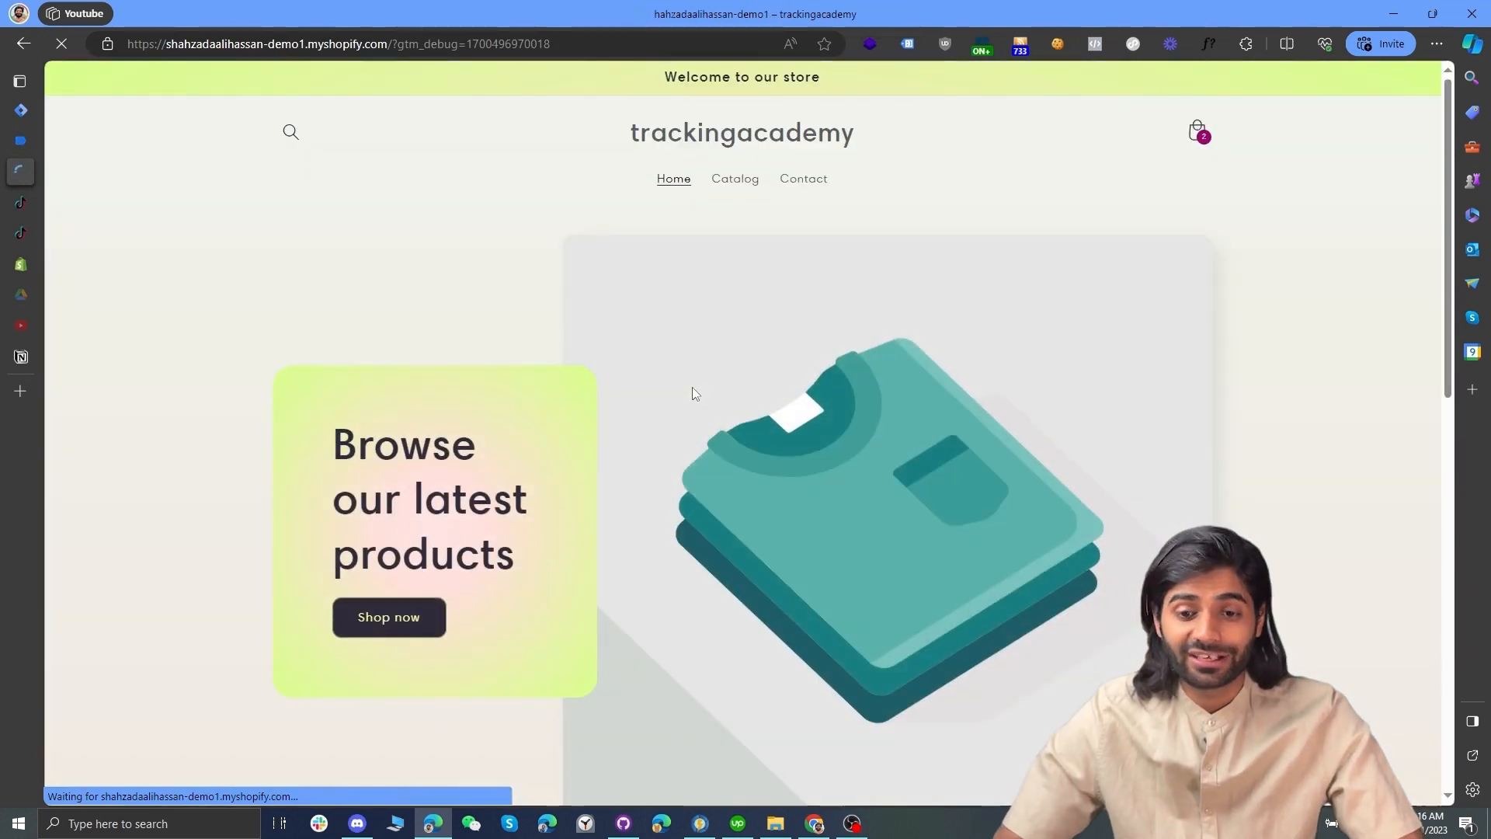
left_click(740, 185)
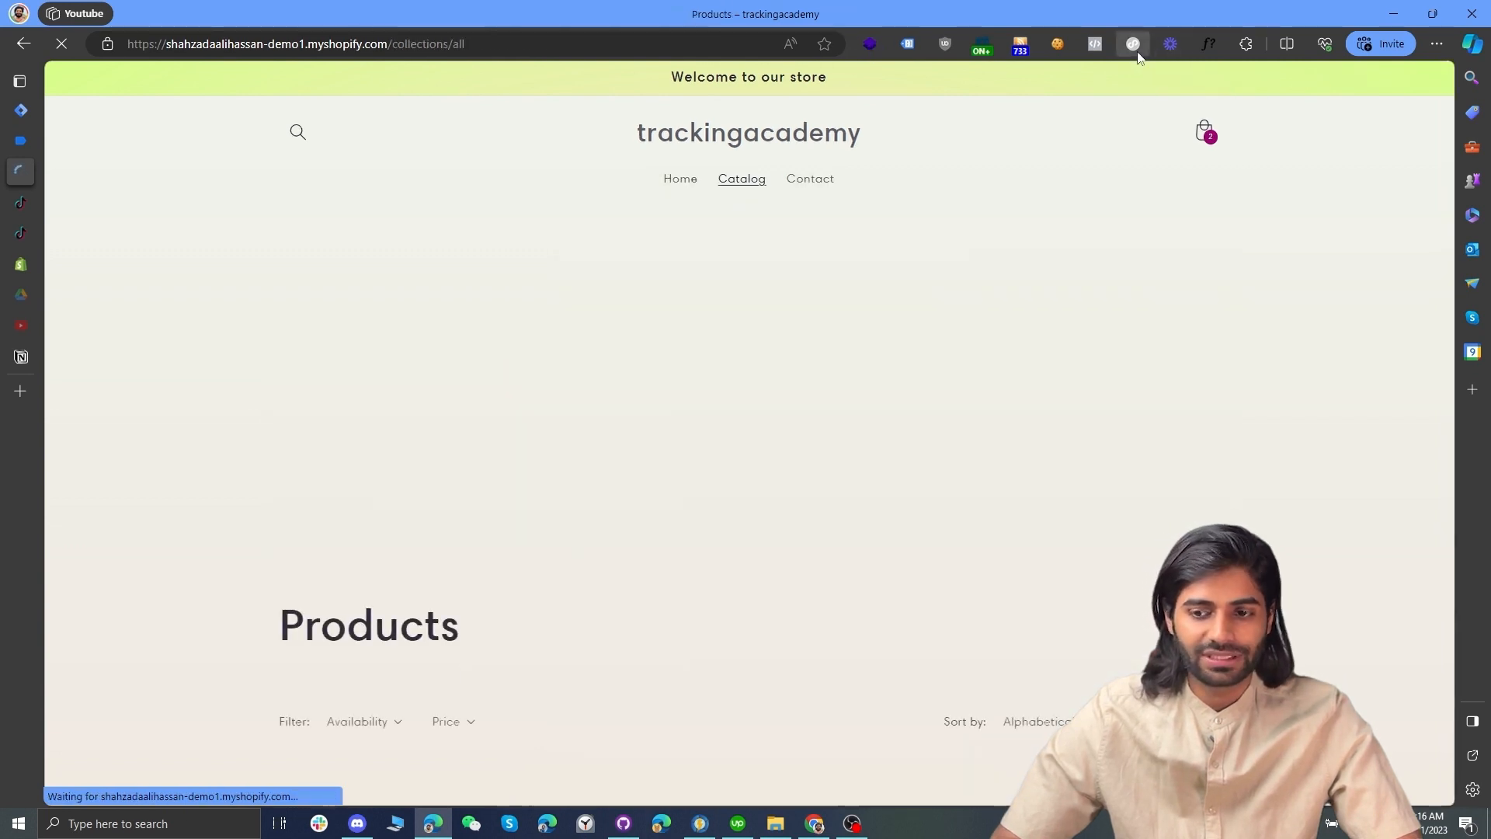
left_click(1135, 48)
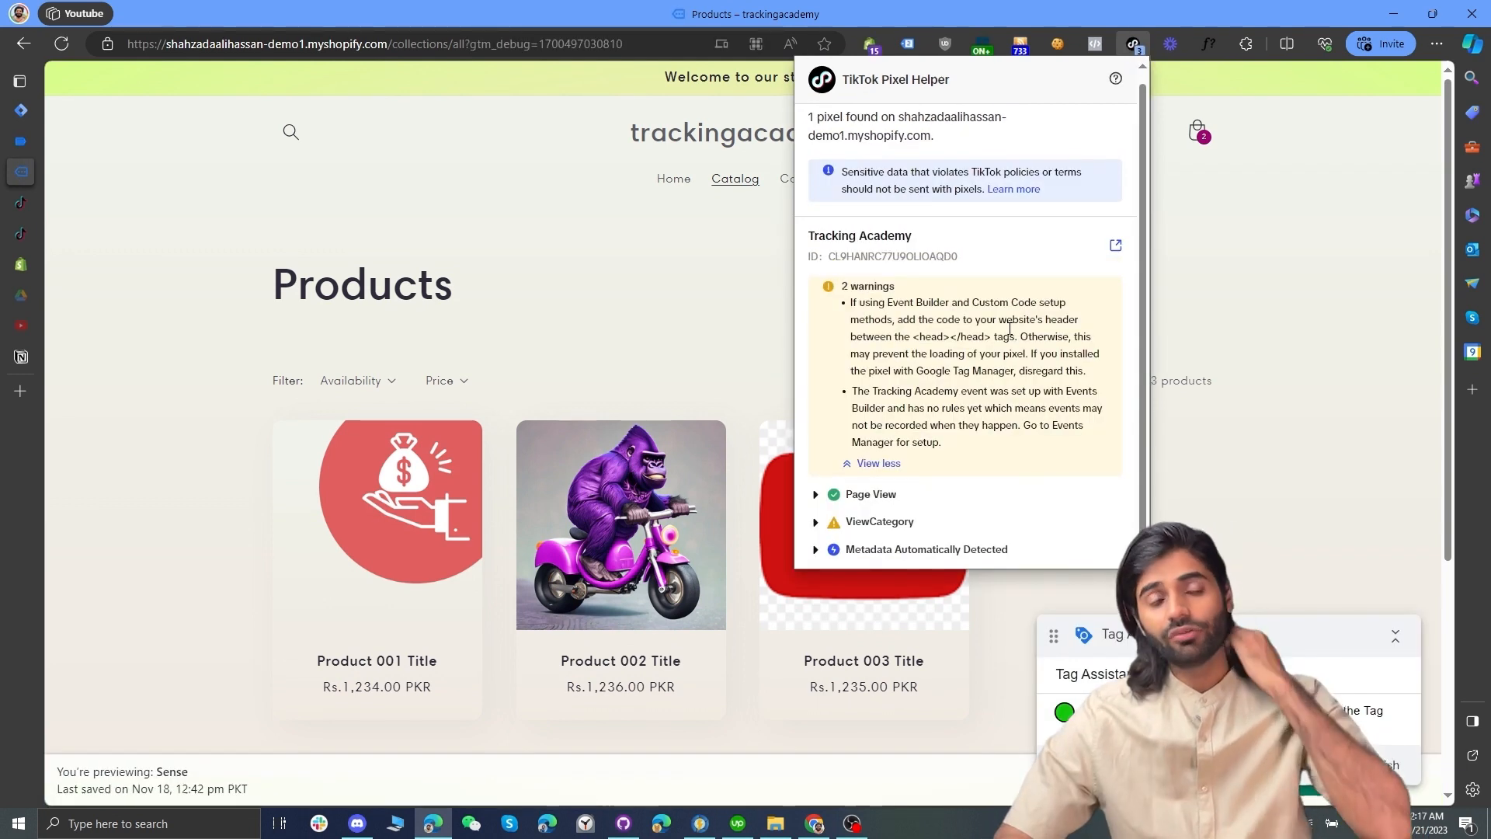
- Examine the ViewCategory event's parameters, full contents and warning in TikTok Pixel Helper
left_click(878, 522)
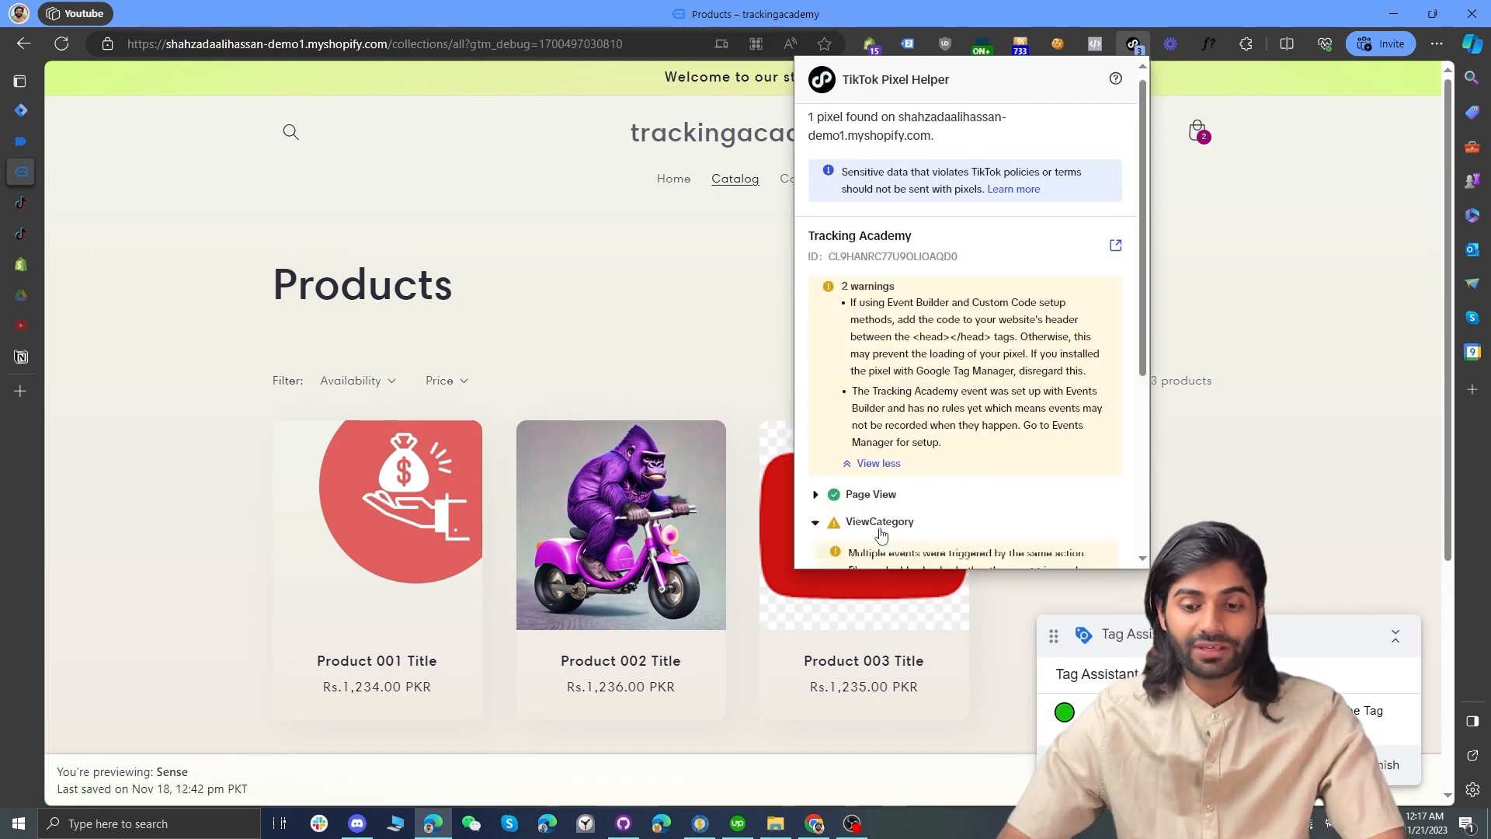
scroll(1025, 499, "down", 4)
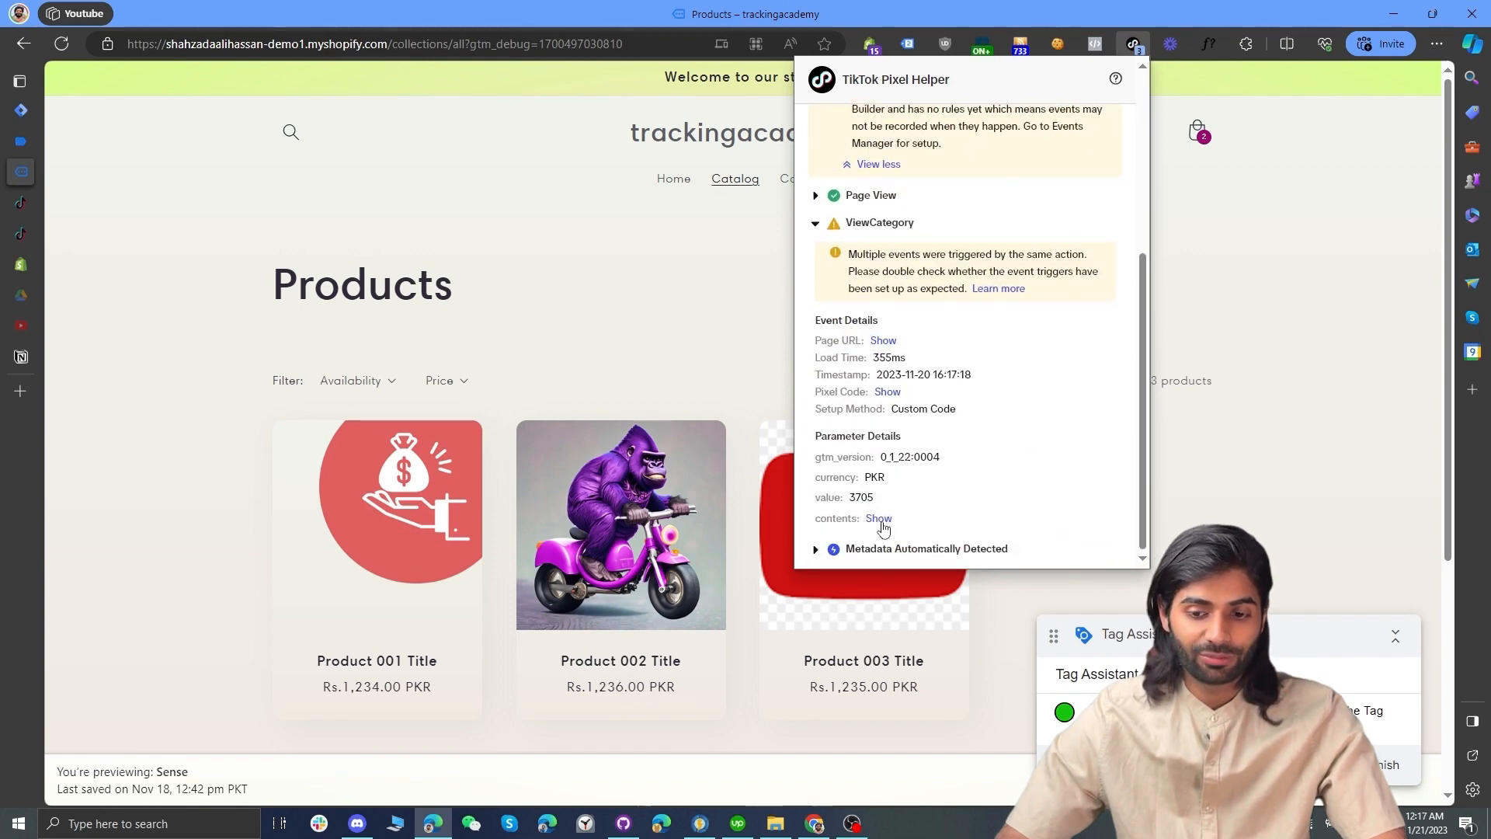
left_click(881, 522)
scroll(887, 477, "down", 2)
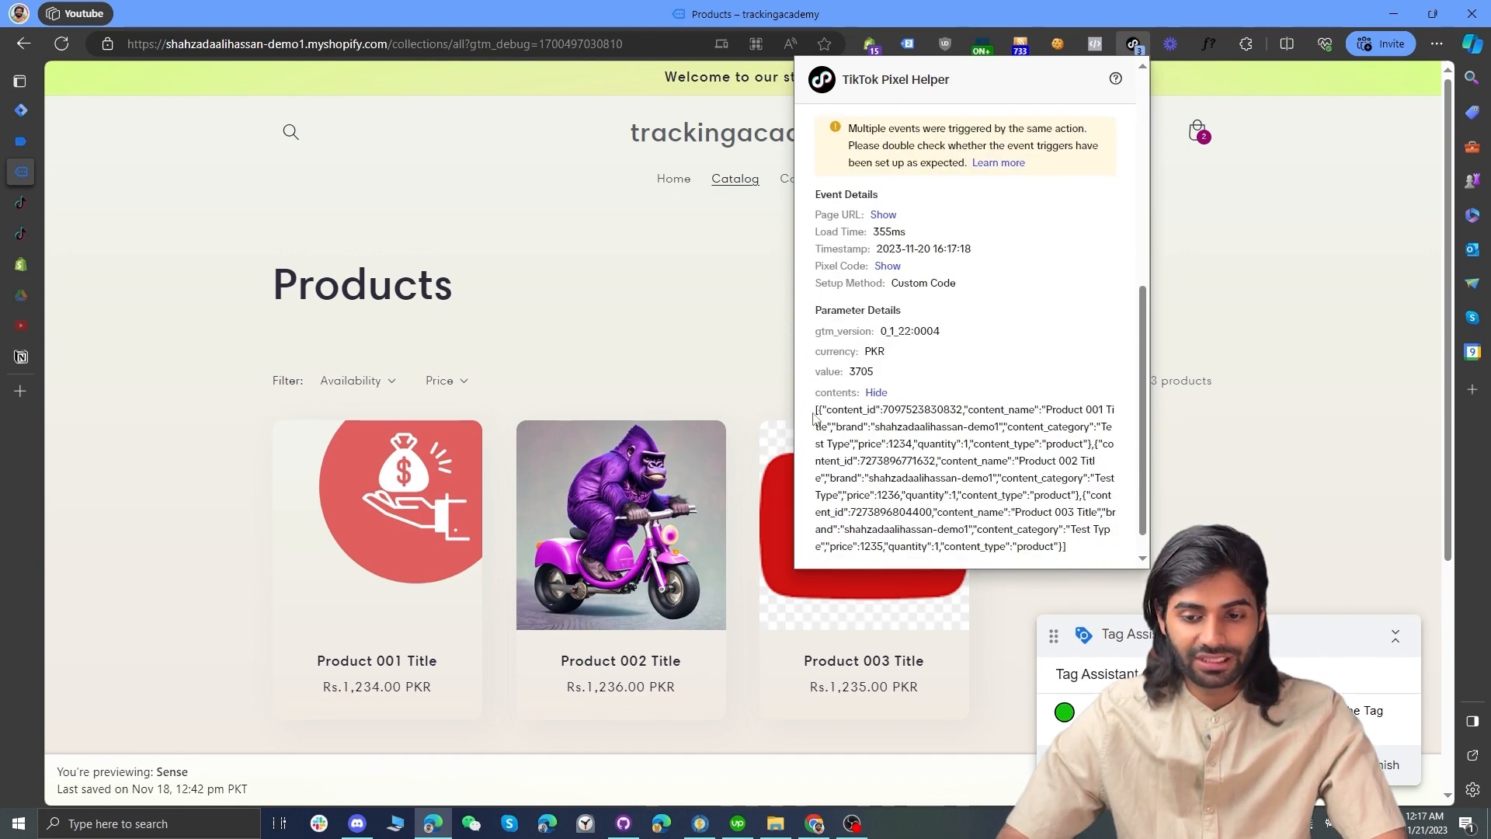
left_click_drag(813, 418, 1033, 544)
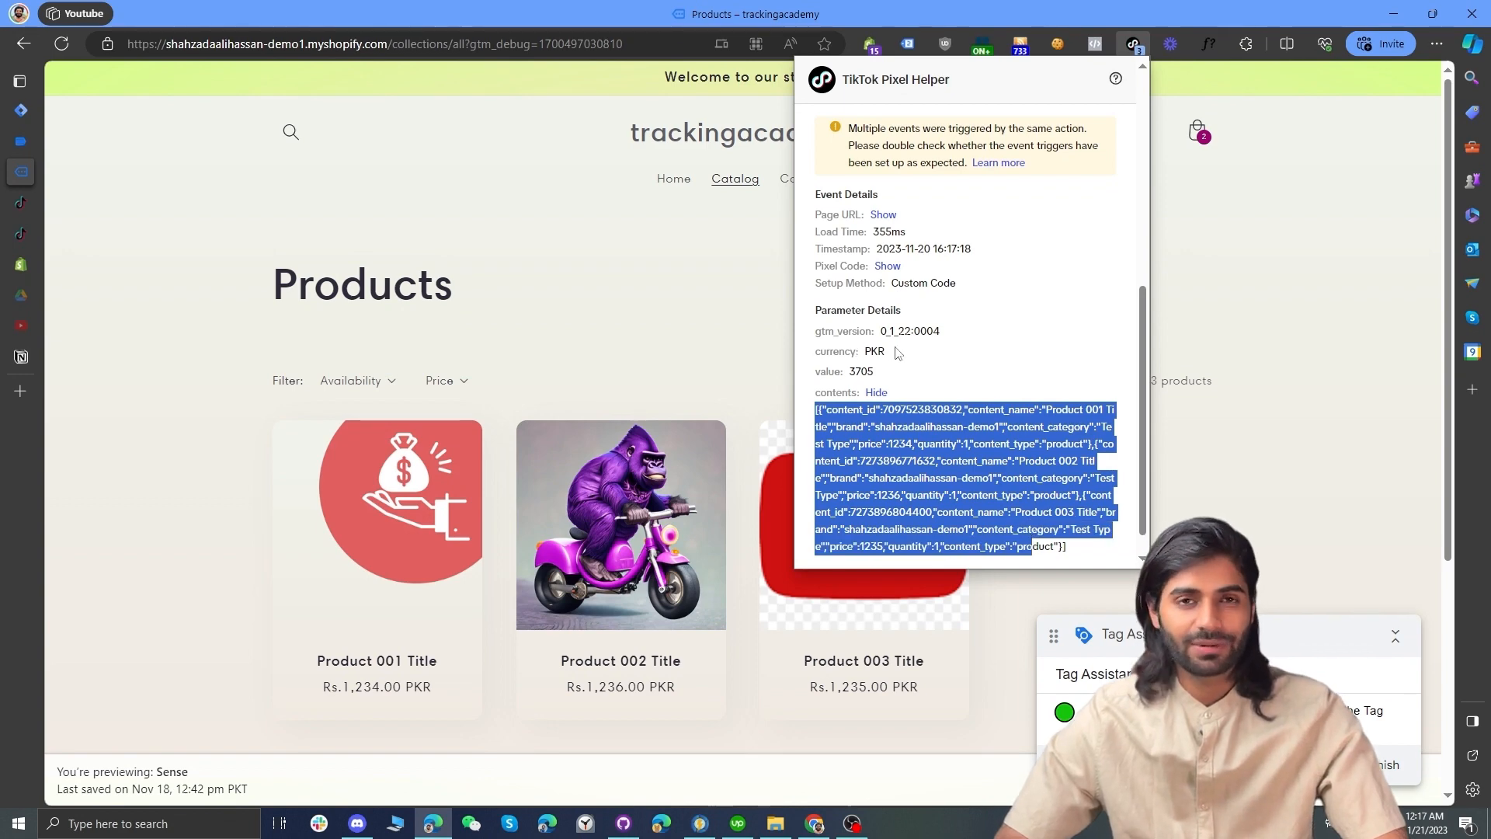
scroll(897, 354, "up", 3)
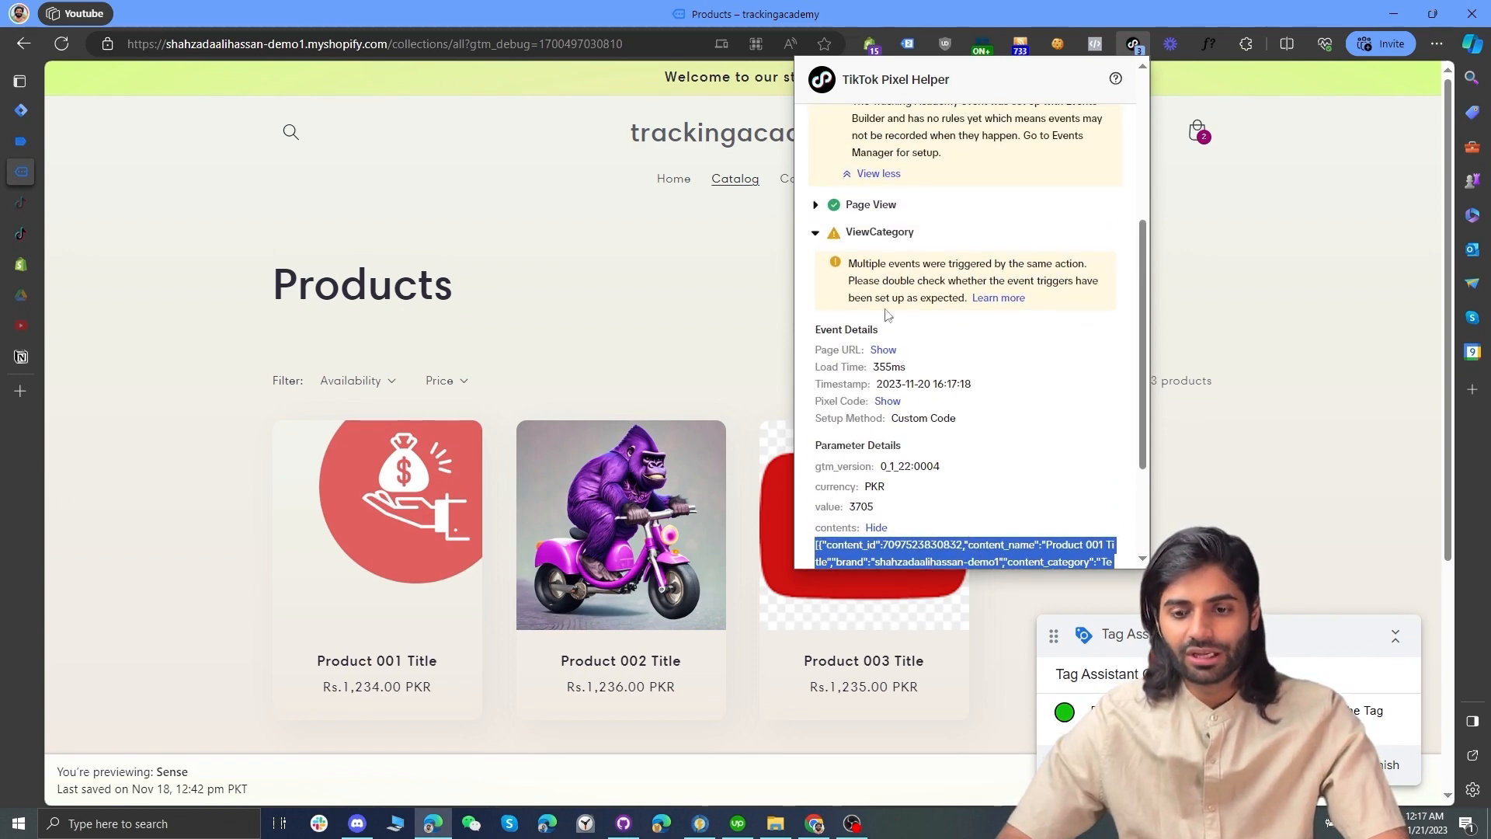
left_click_drag(851, 261, 971, 301)
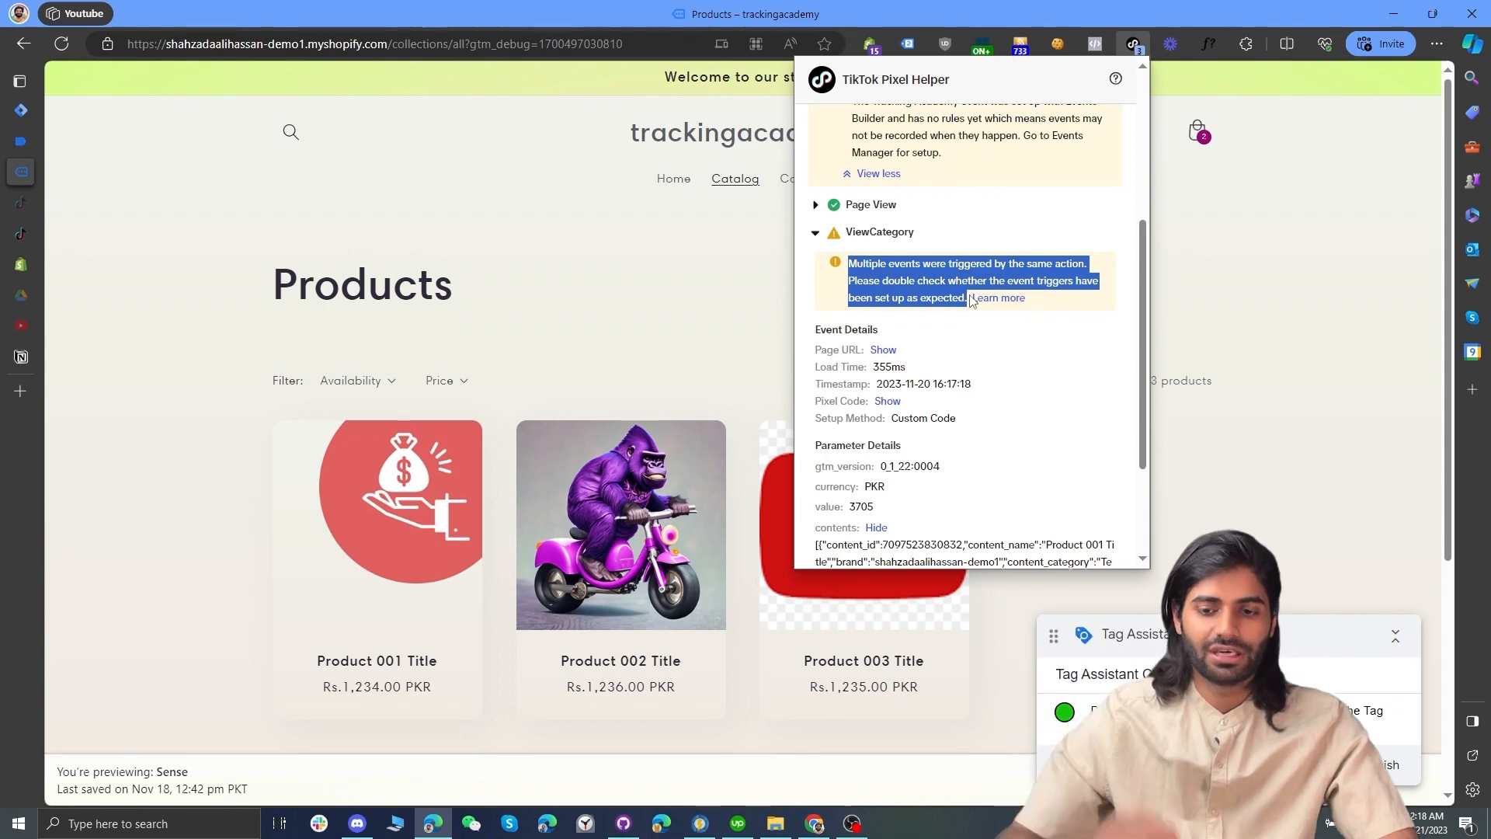
left_click(813, 235)
- Switch to Tag Assistant and inspect the TT CE ViewCategory tag's details under the custom_view_item_list event
left_click(21, 141)
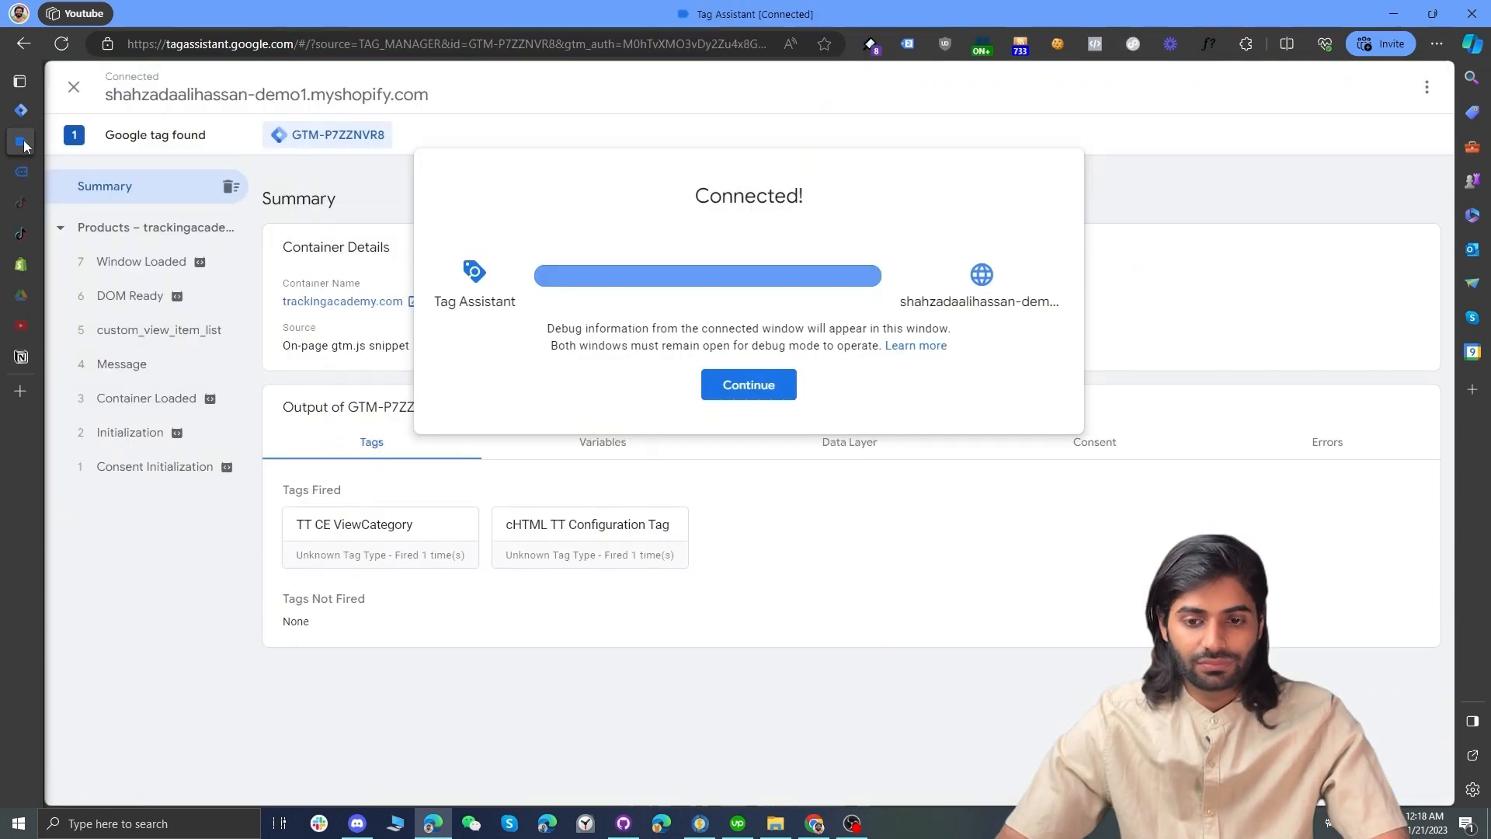
left_click(167, 338)
left_click(166, 336)
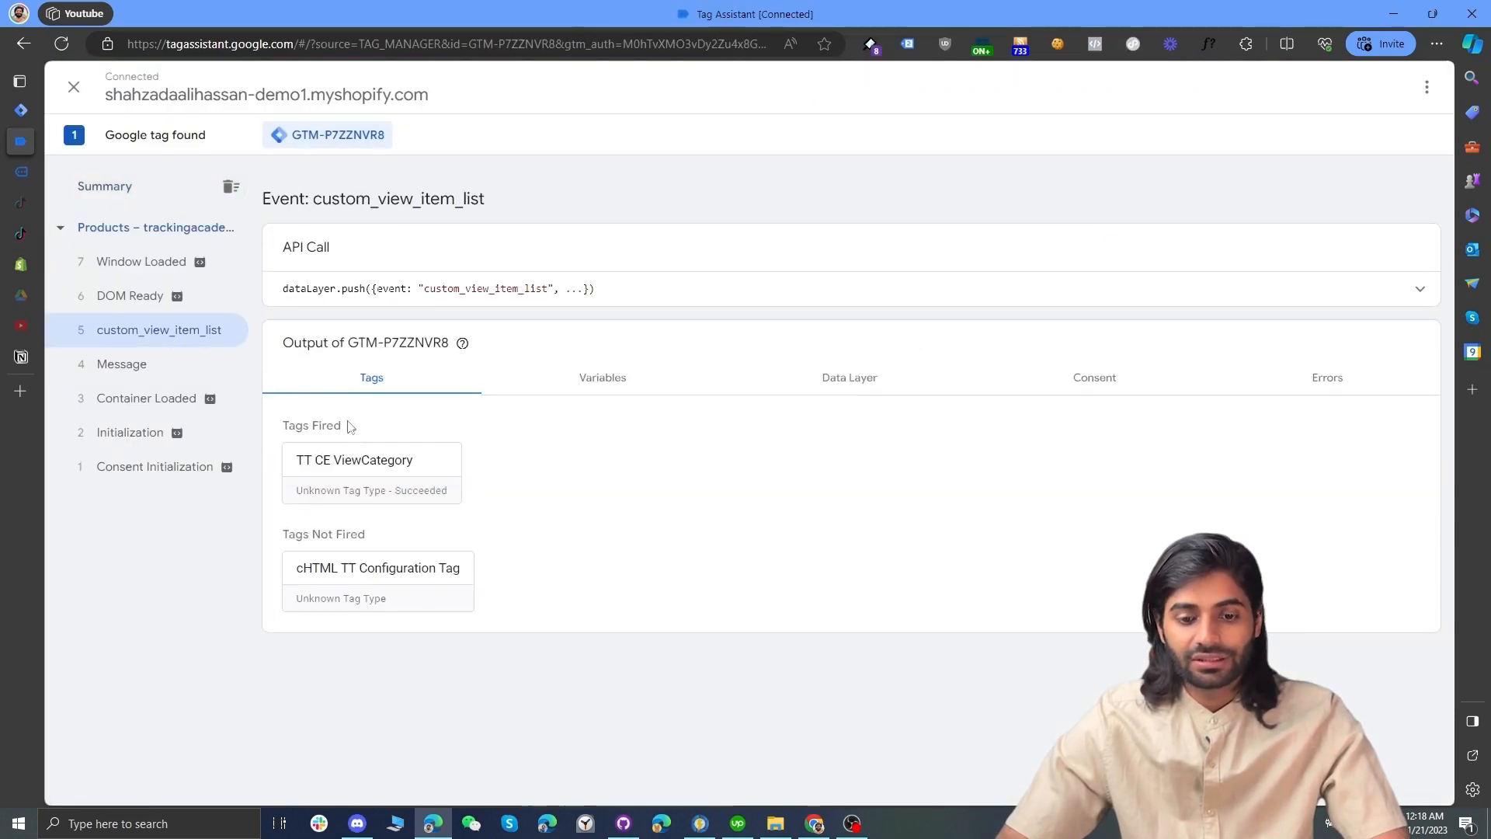
left_click(368, 477)
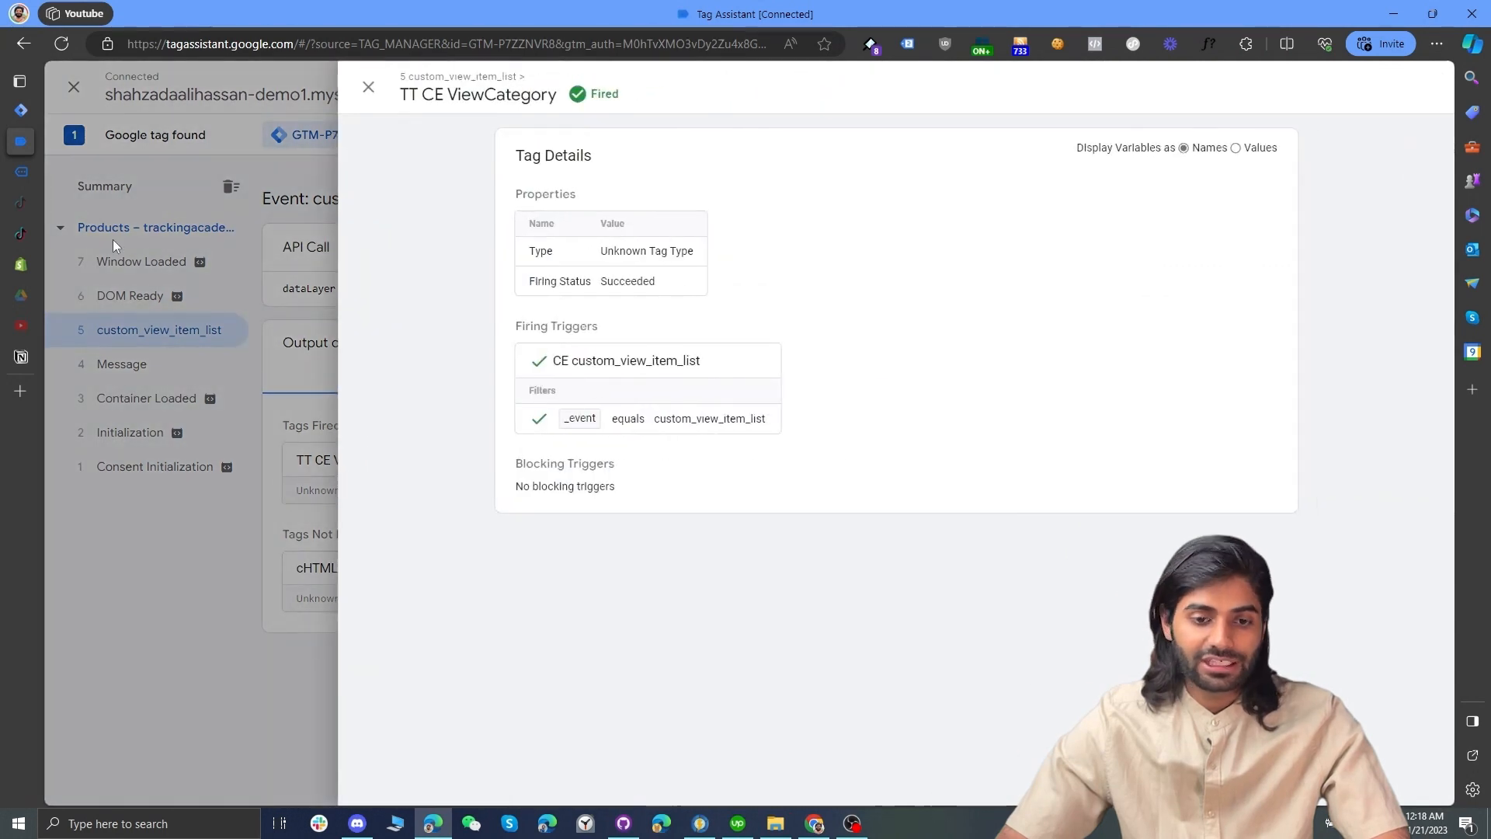
- Return to Google Tag Manager and publish the workspace changes to Live, naming the version with the author's name and CE ViewCateorgy
left_click(21, 109)
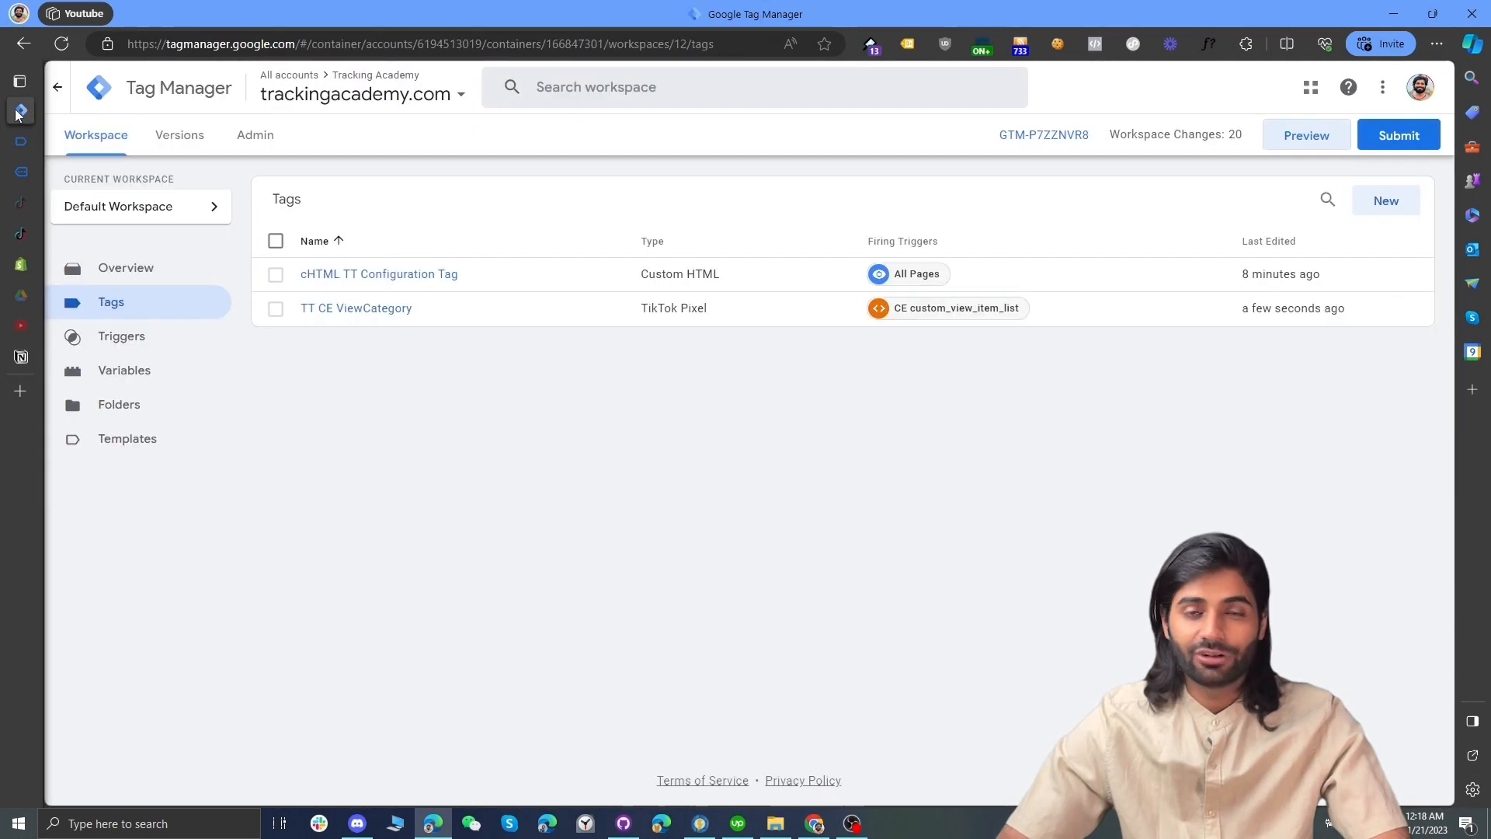
left_click(1398, 140)
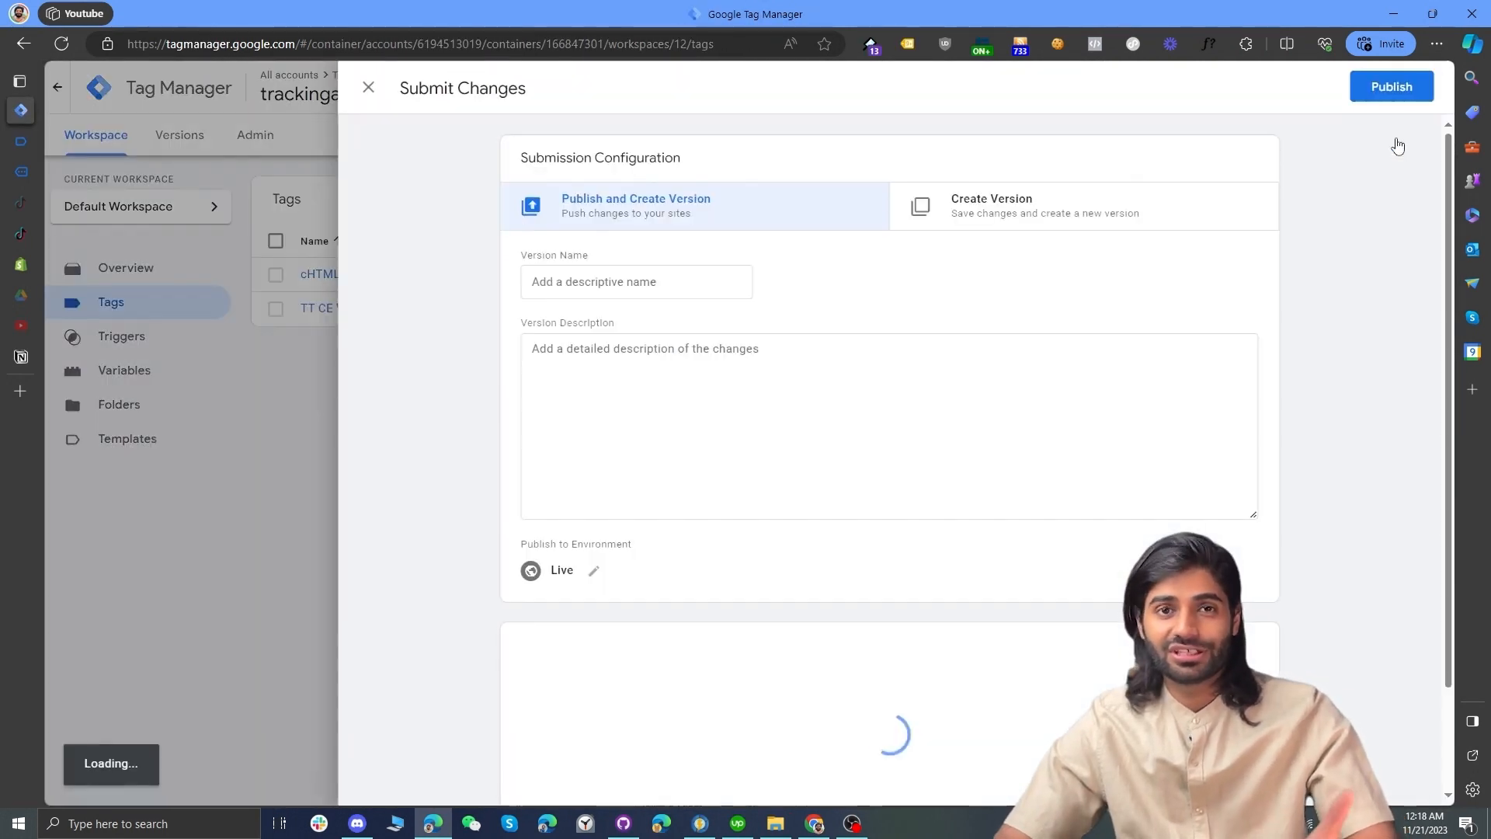
left_click(595, 290)
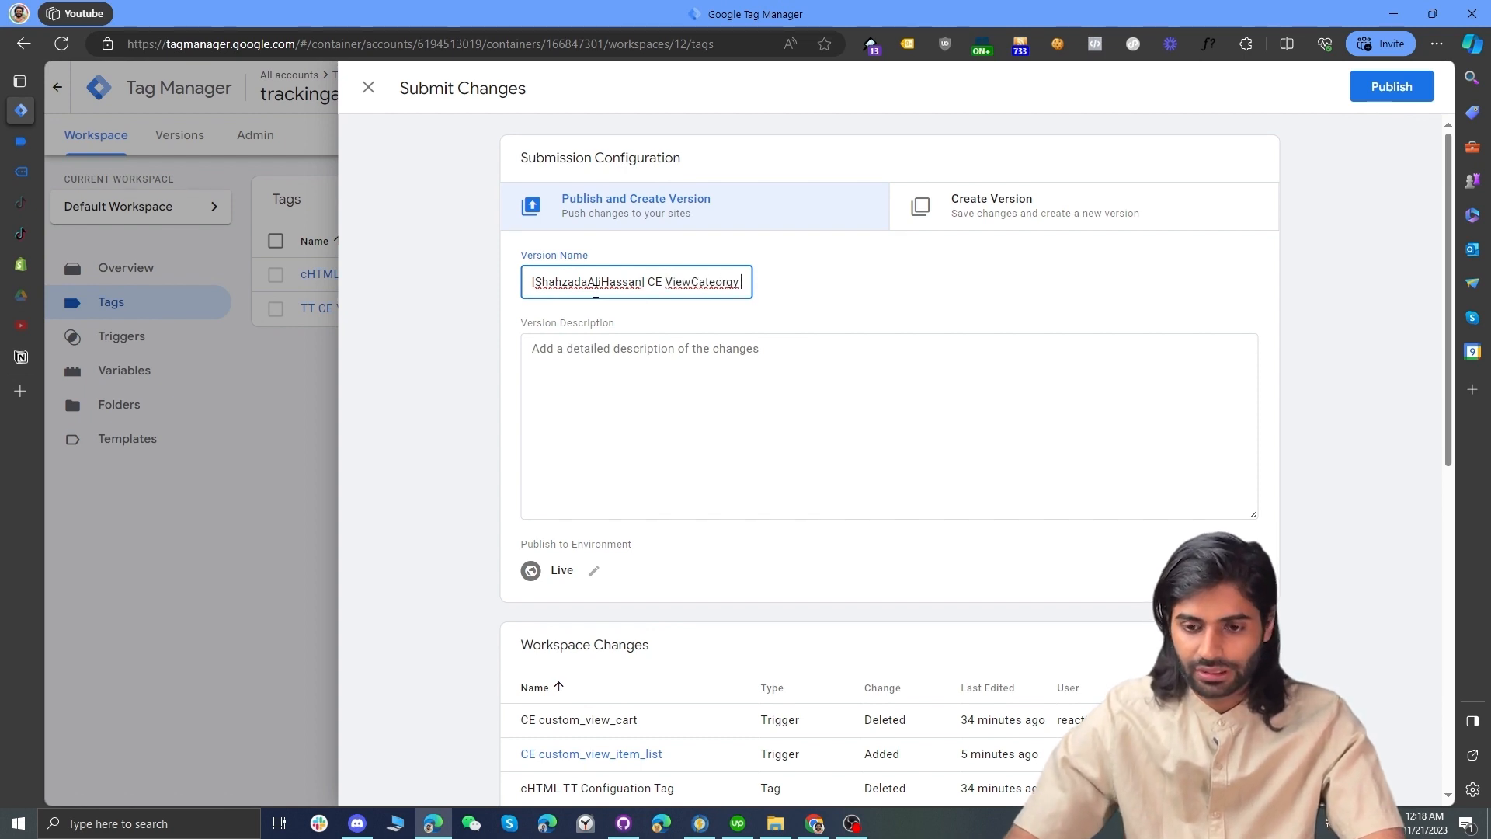
left_click(1410, 87)
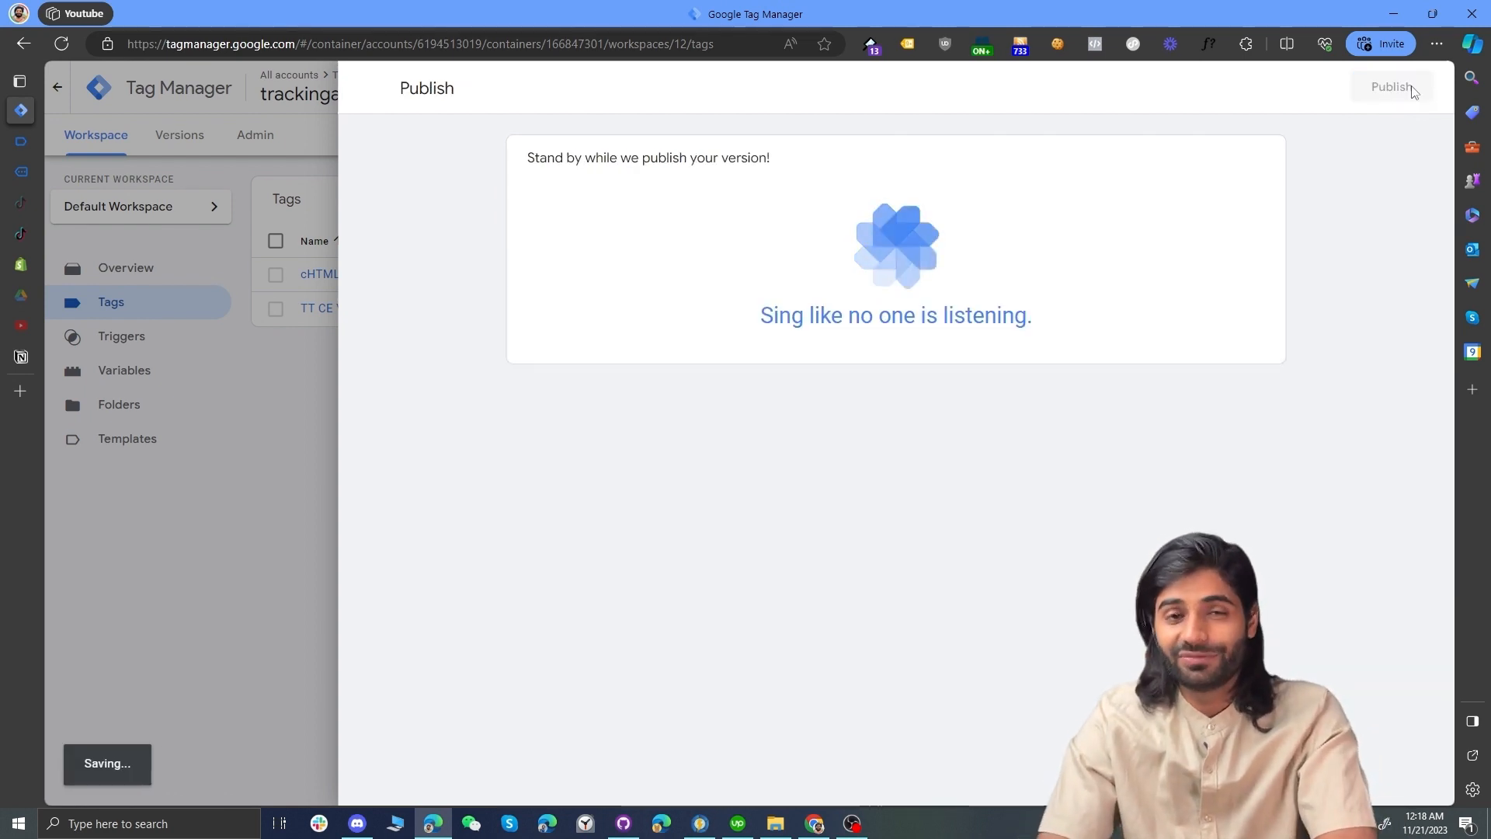